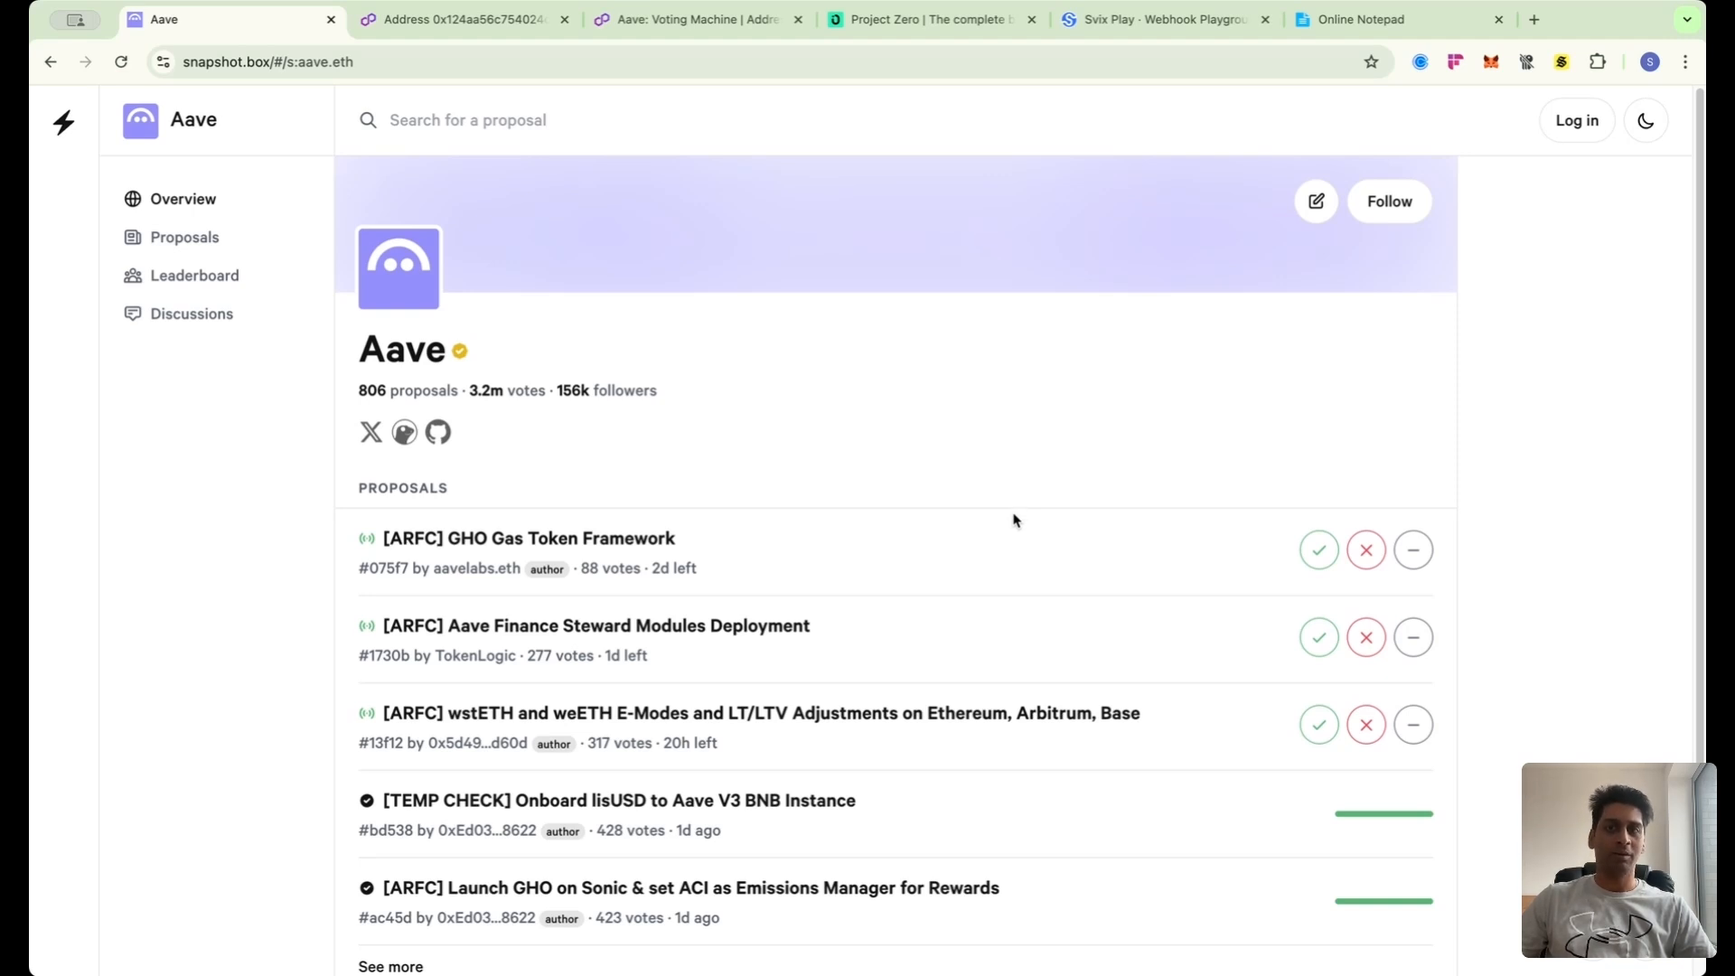
- Look over Aave's overview on Snapshot, then open its full proposals list and browse the entries
scroll(1013, 520, "down", 1)
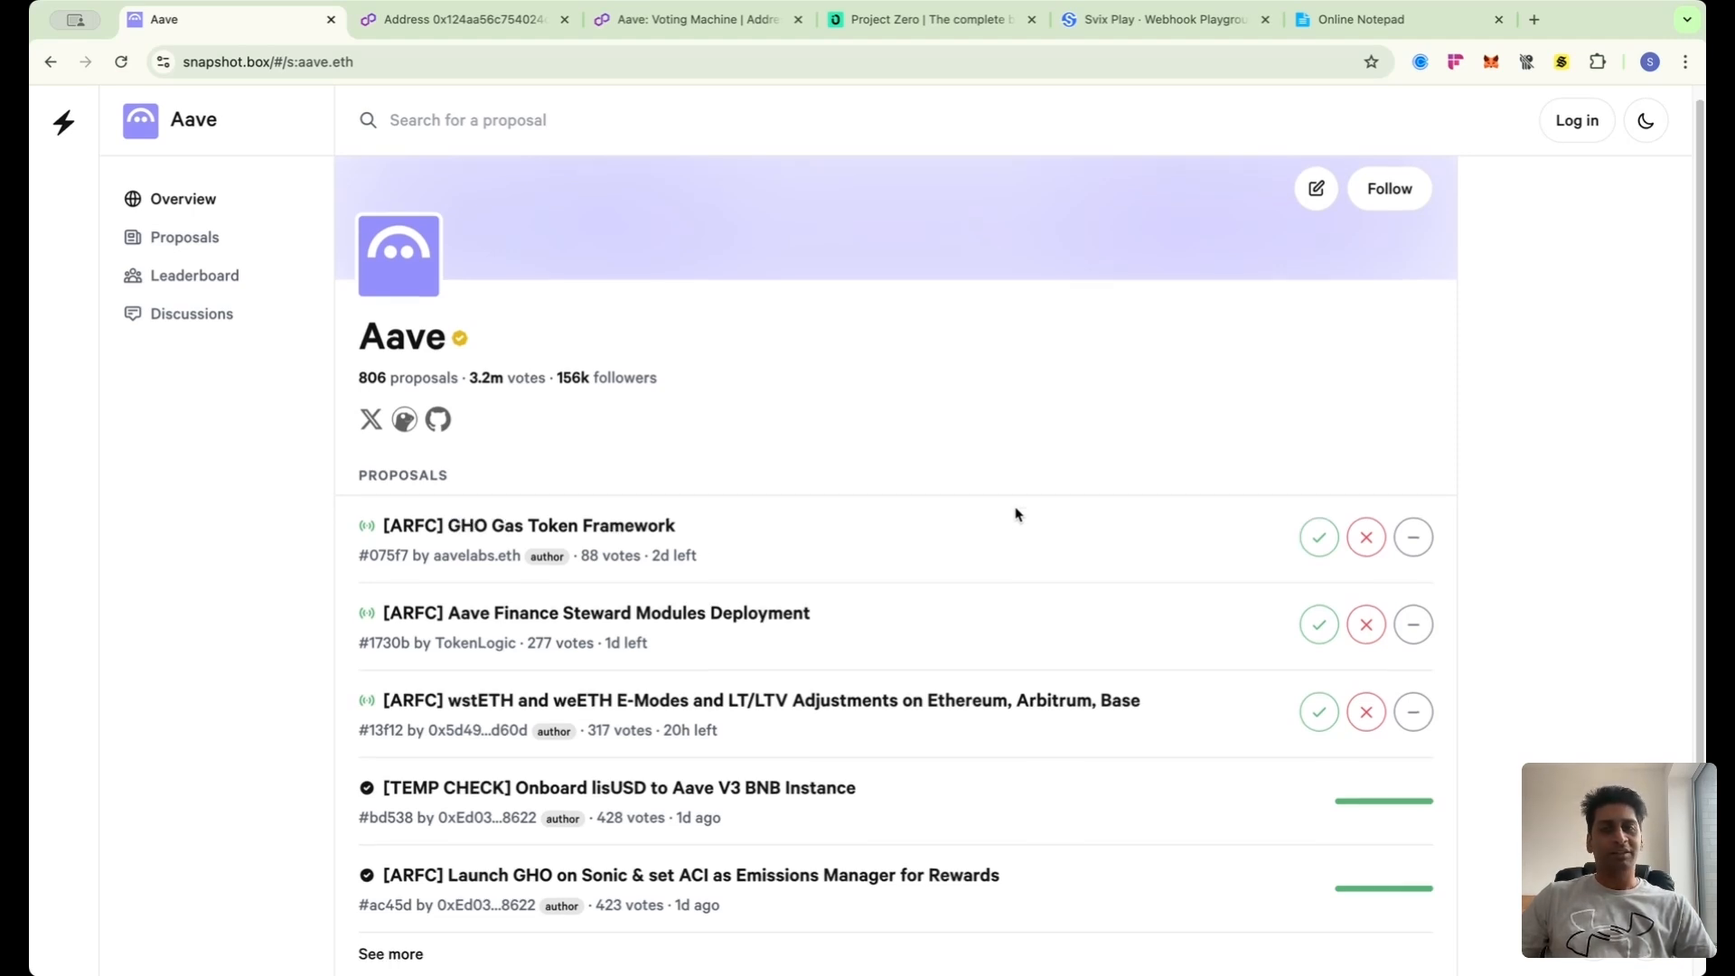
scroll(1015, 514, "down", 1)
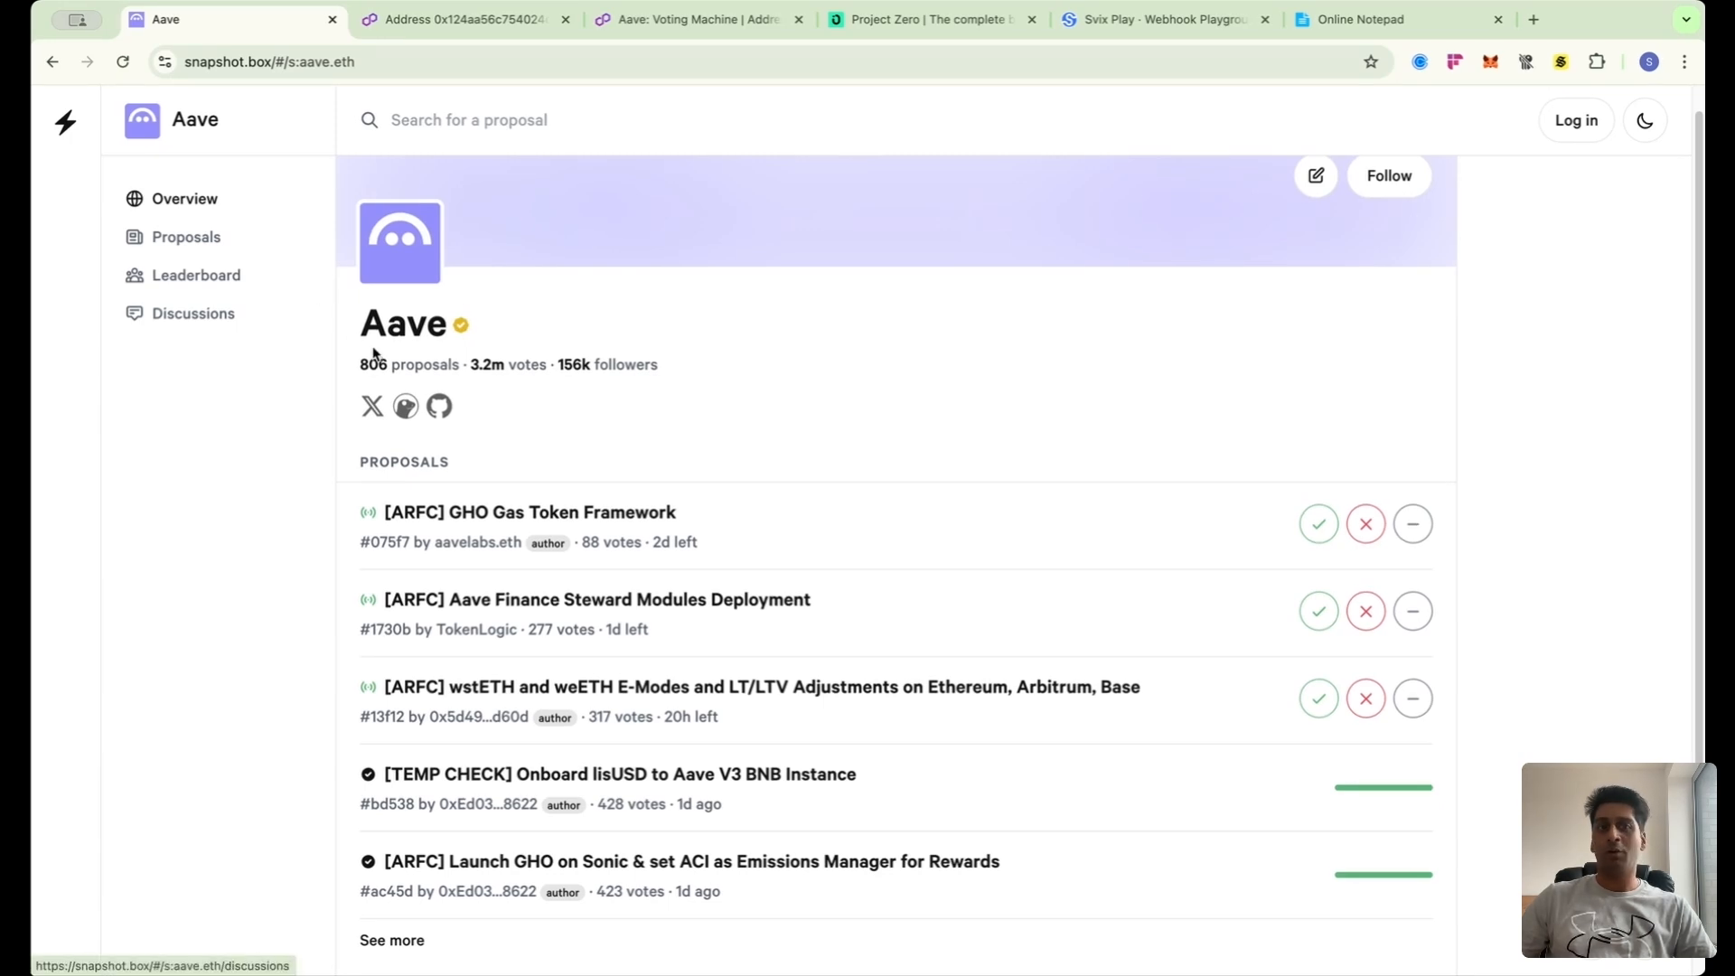
scroll(478, 390, "down", 2)
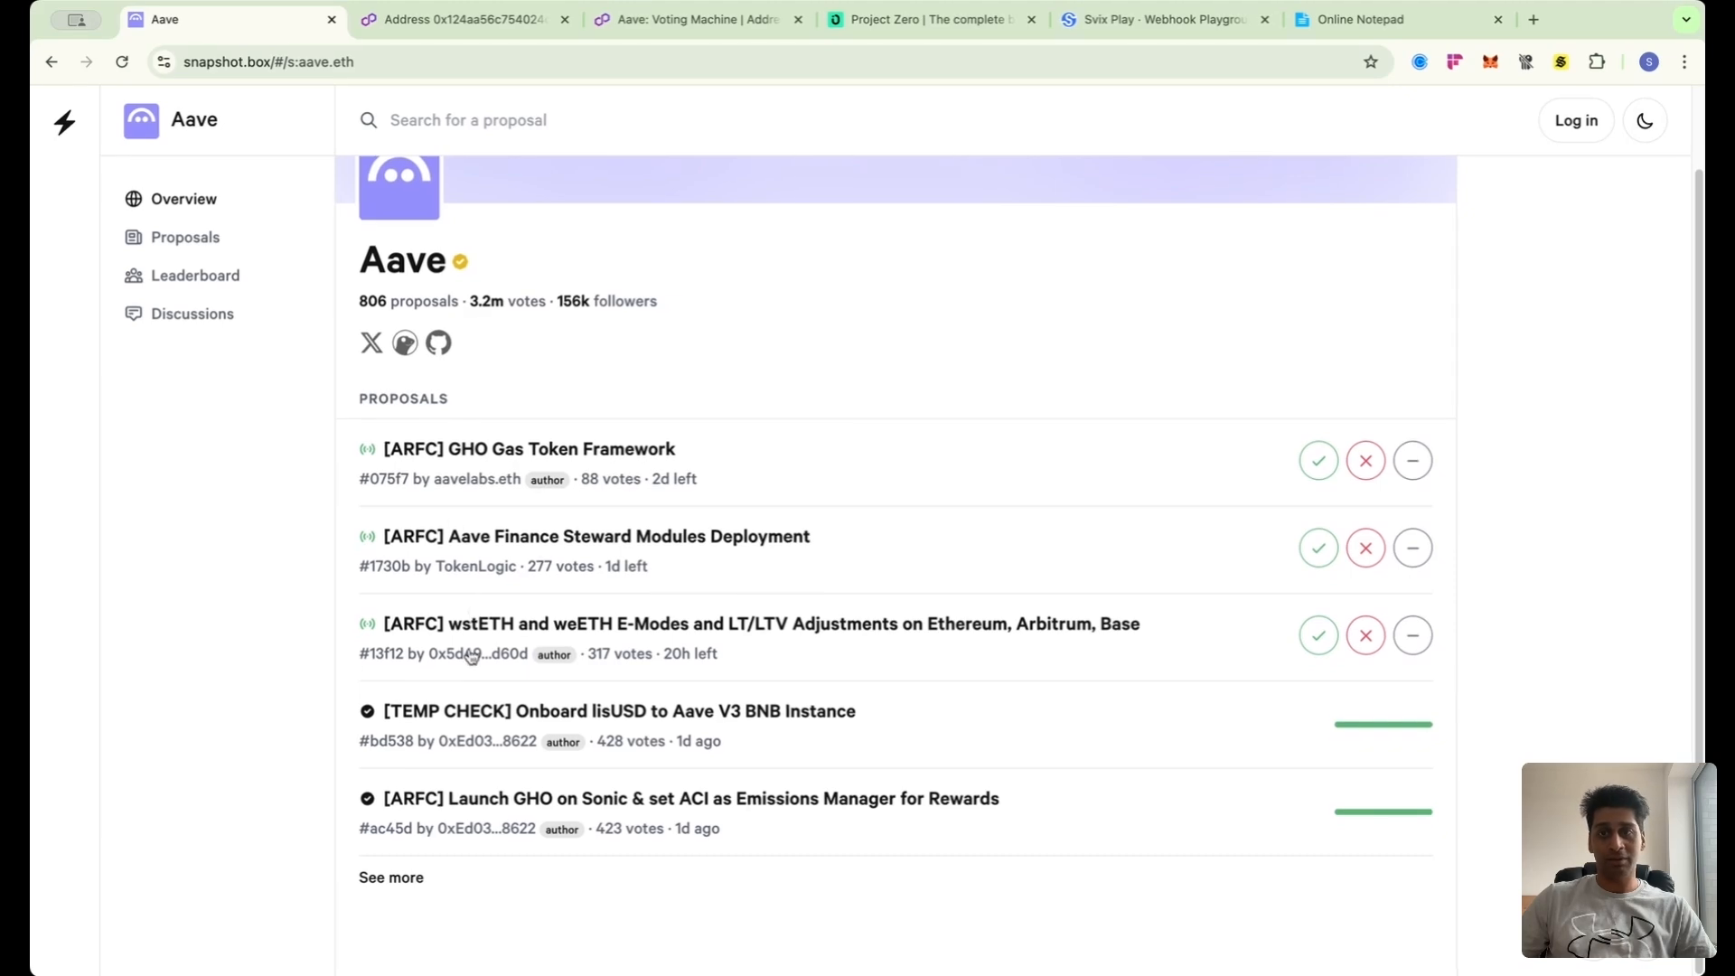
left_click(175, 235)
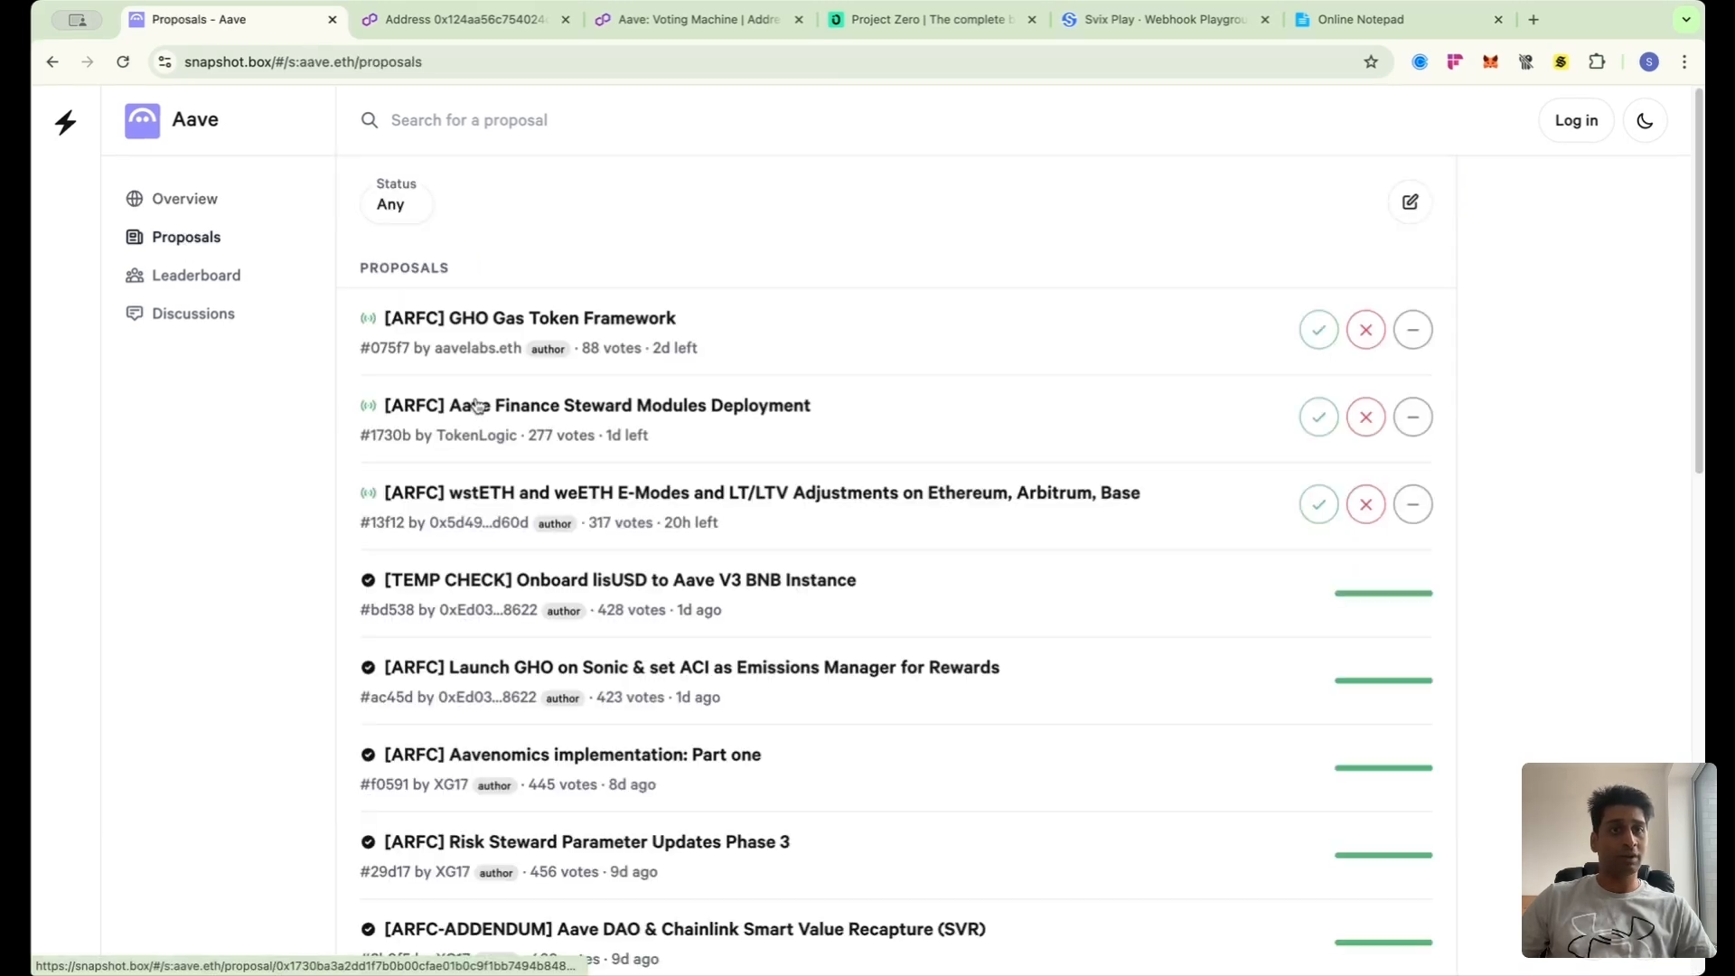
scroll(643, 524, "down", 6)
scroll(643, 522, "up", 6)
scroll(643, 522, "down", 4)
scroll(697, 512, "down", 5)
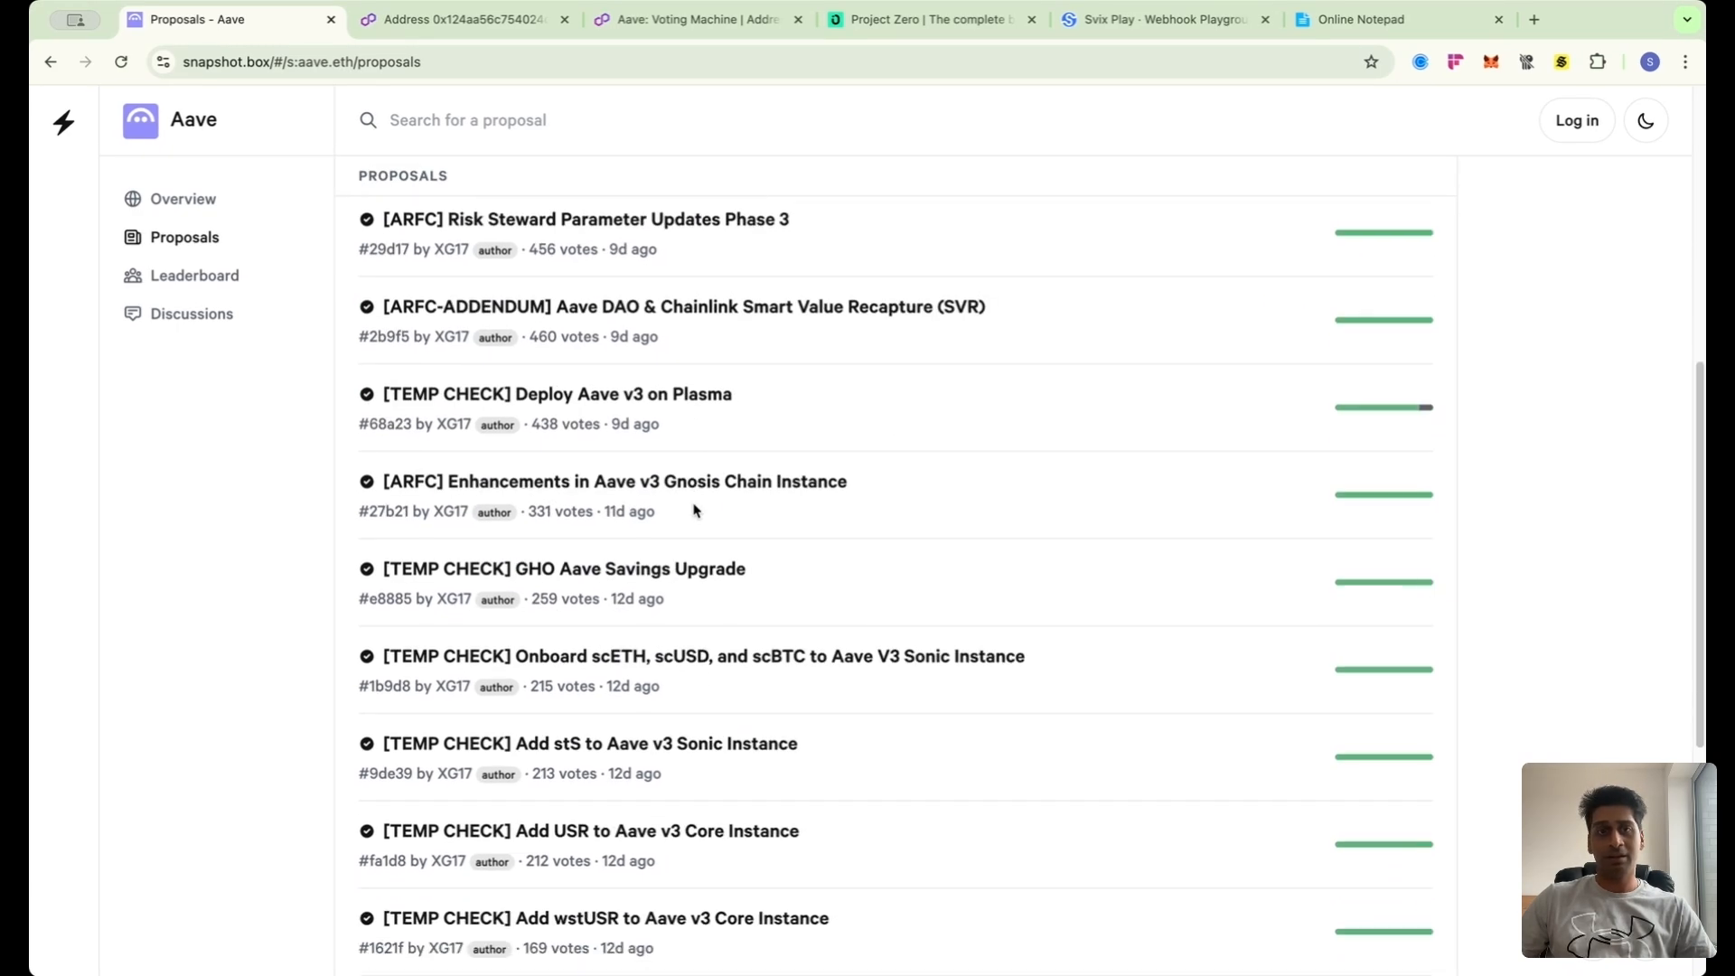
scroll(696, 511, "down", 2)
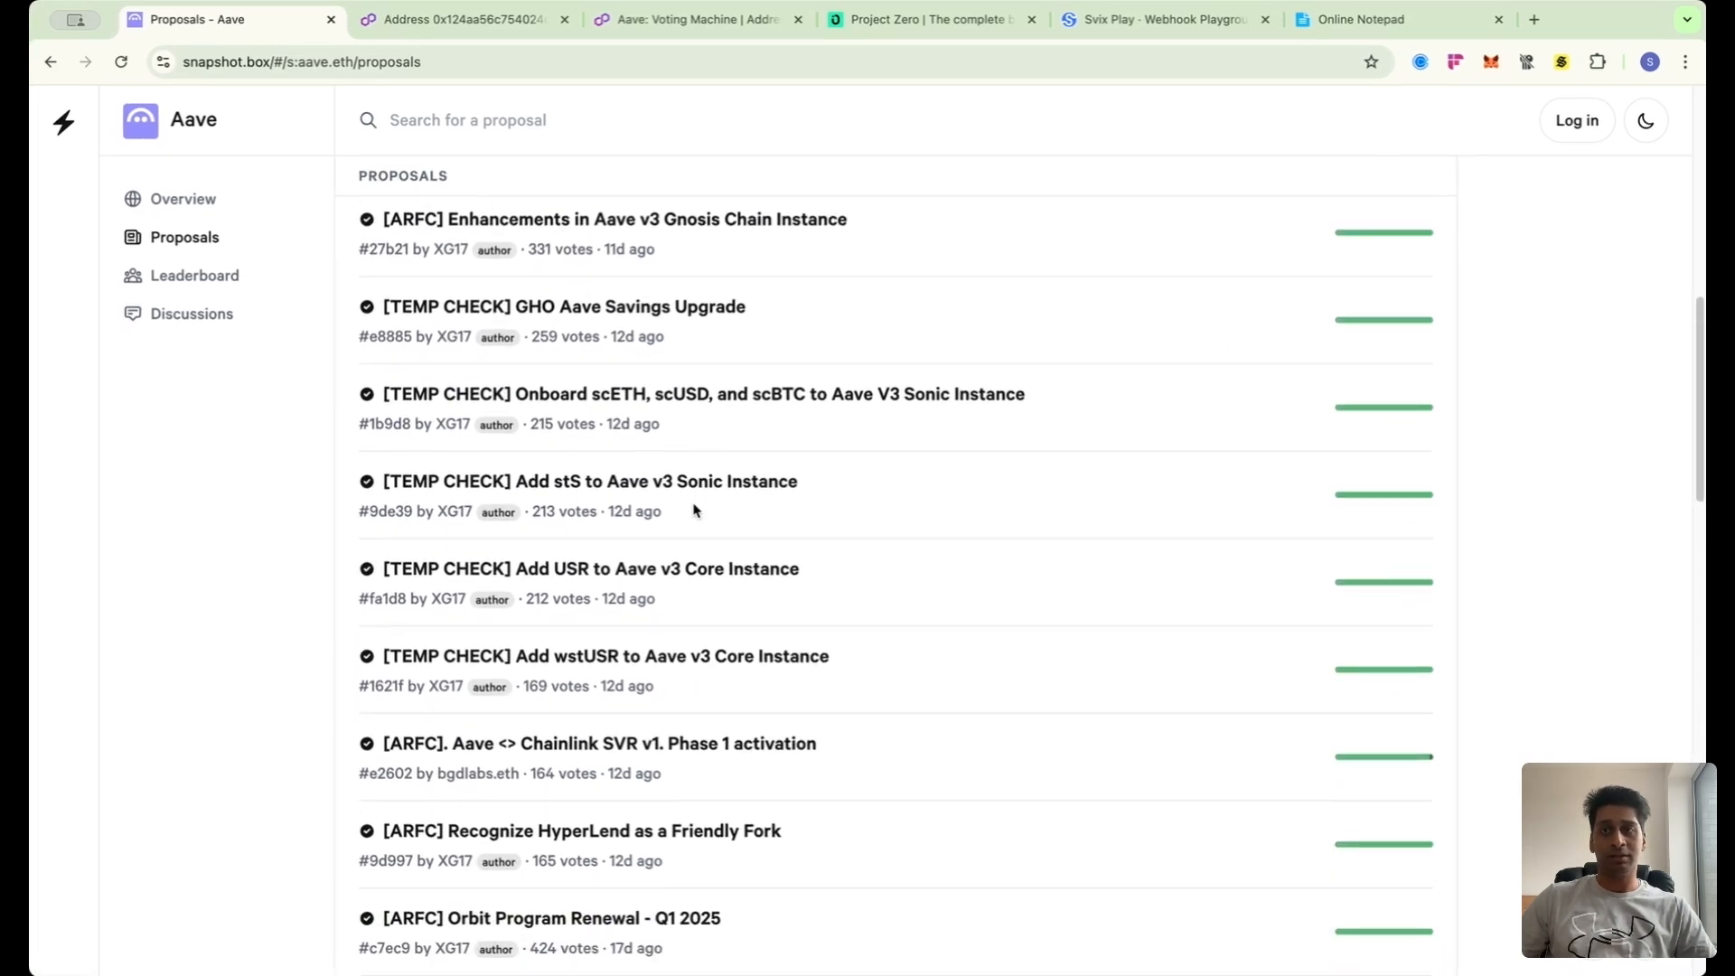
scroll(696, 510, "up", 4)
scroll(694, 508, "up", 7)
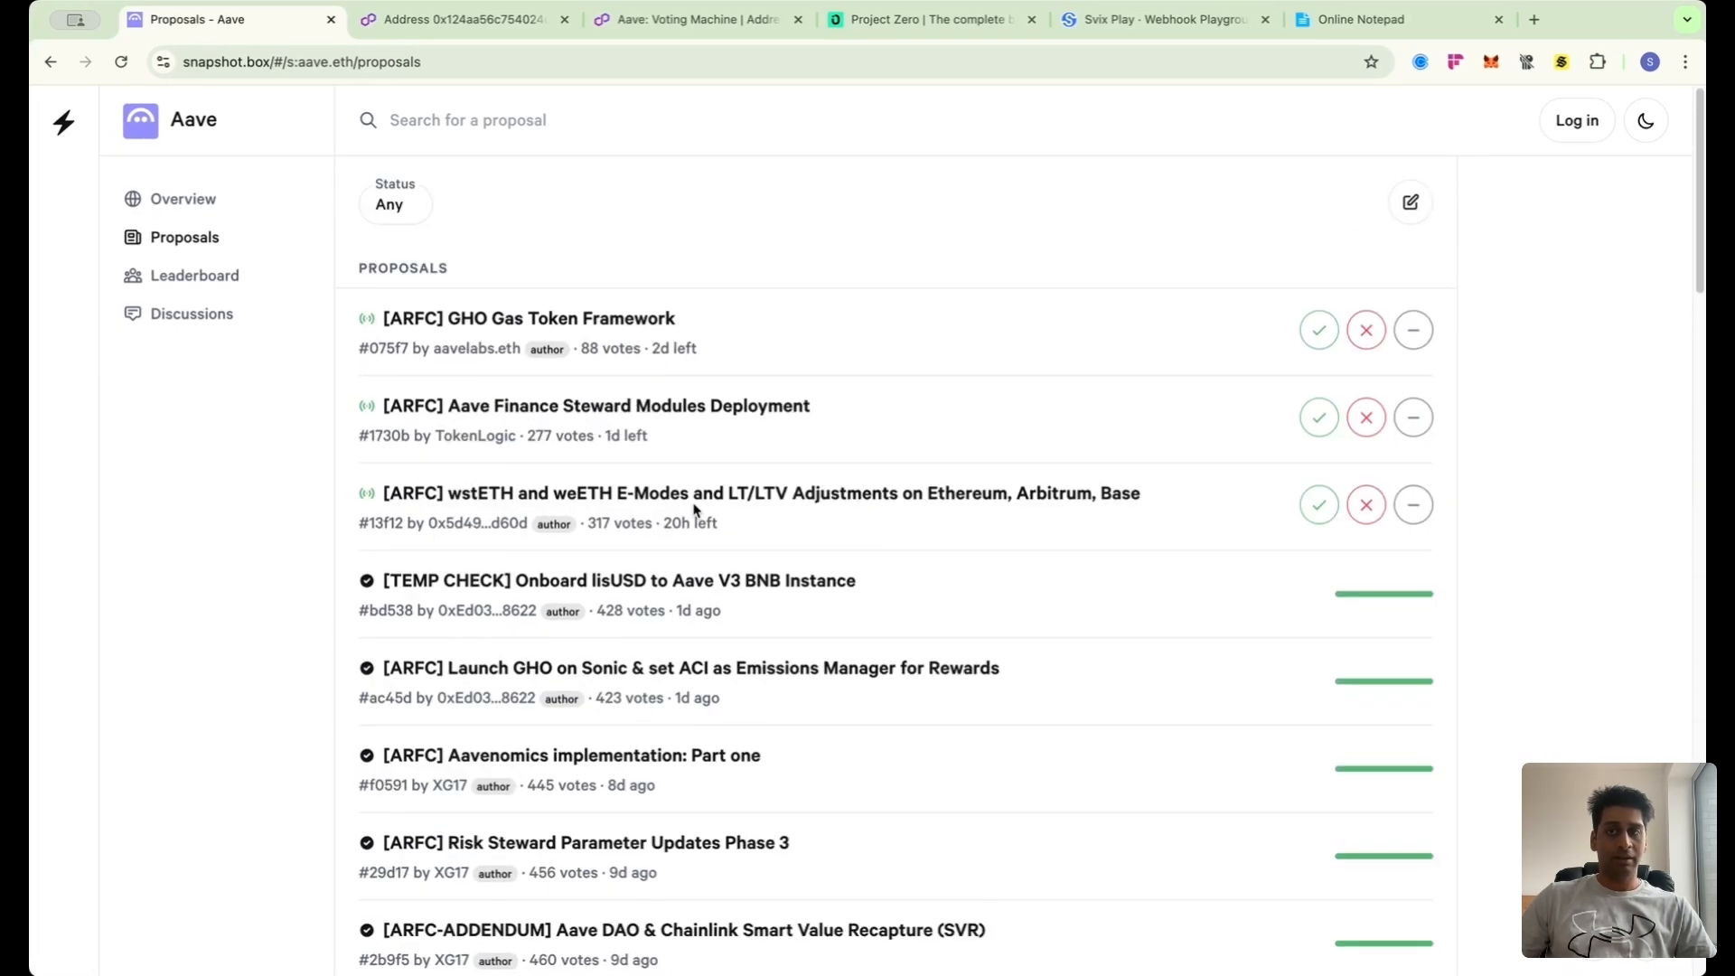
- Open the "[TEMP CHECK] Onboard lisUSD to Aave V3 BNB Instance" proposal, skim its text and view its votes
left_click(683, 589)
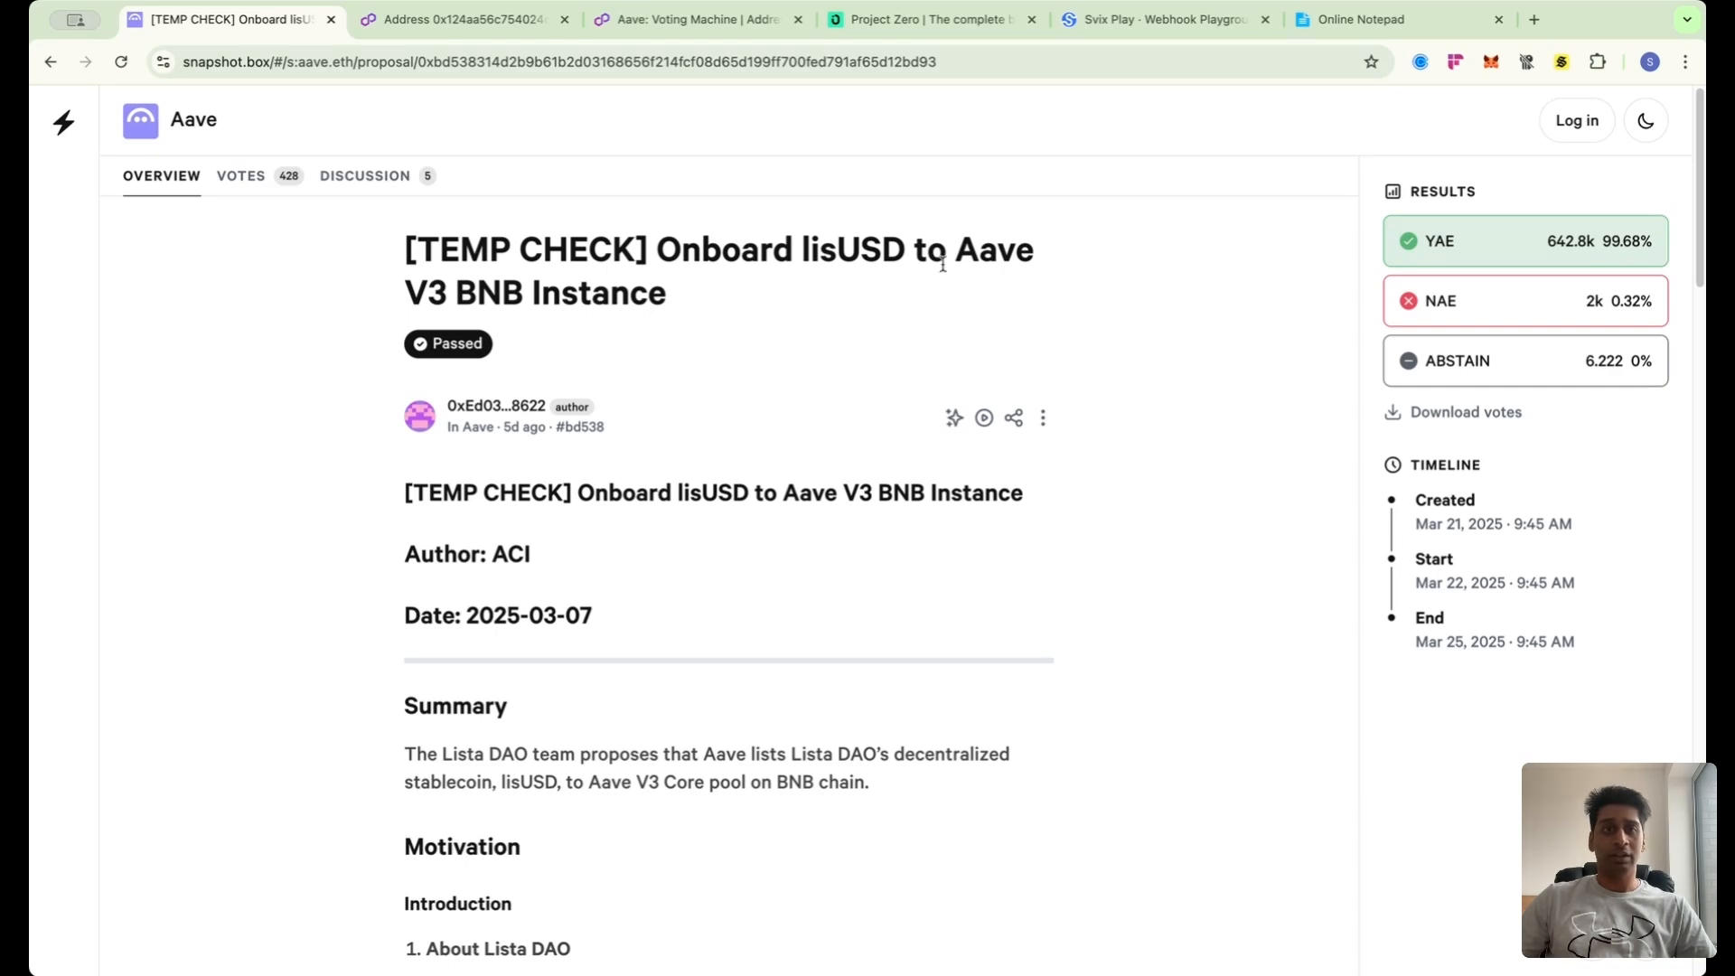
scroll(531, 588, "down", 2)
scroll(531, 588, "down", 8)
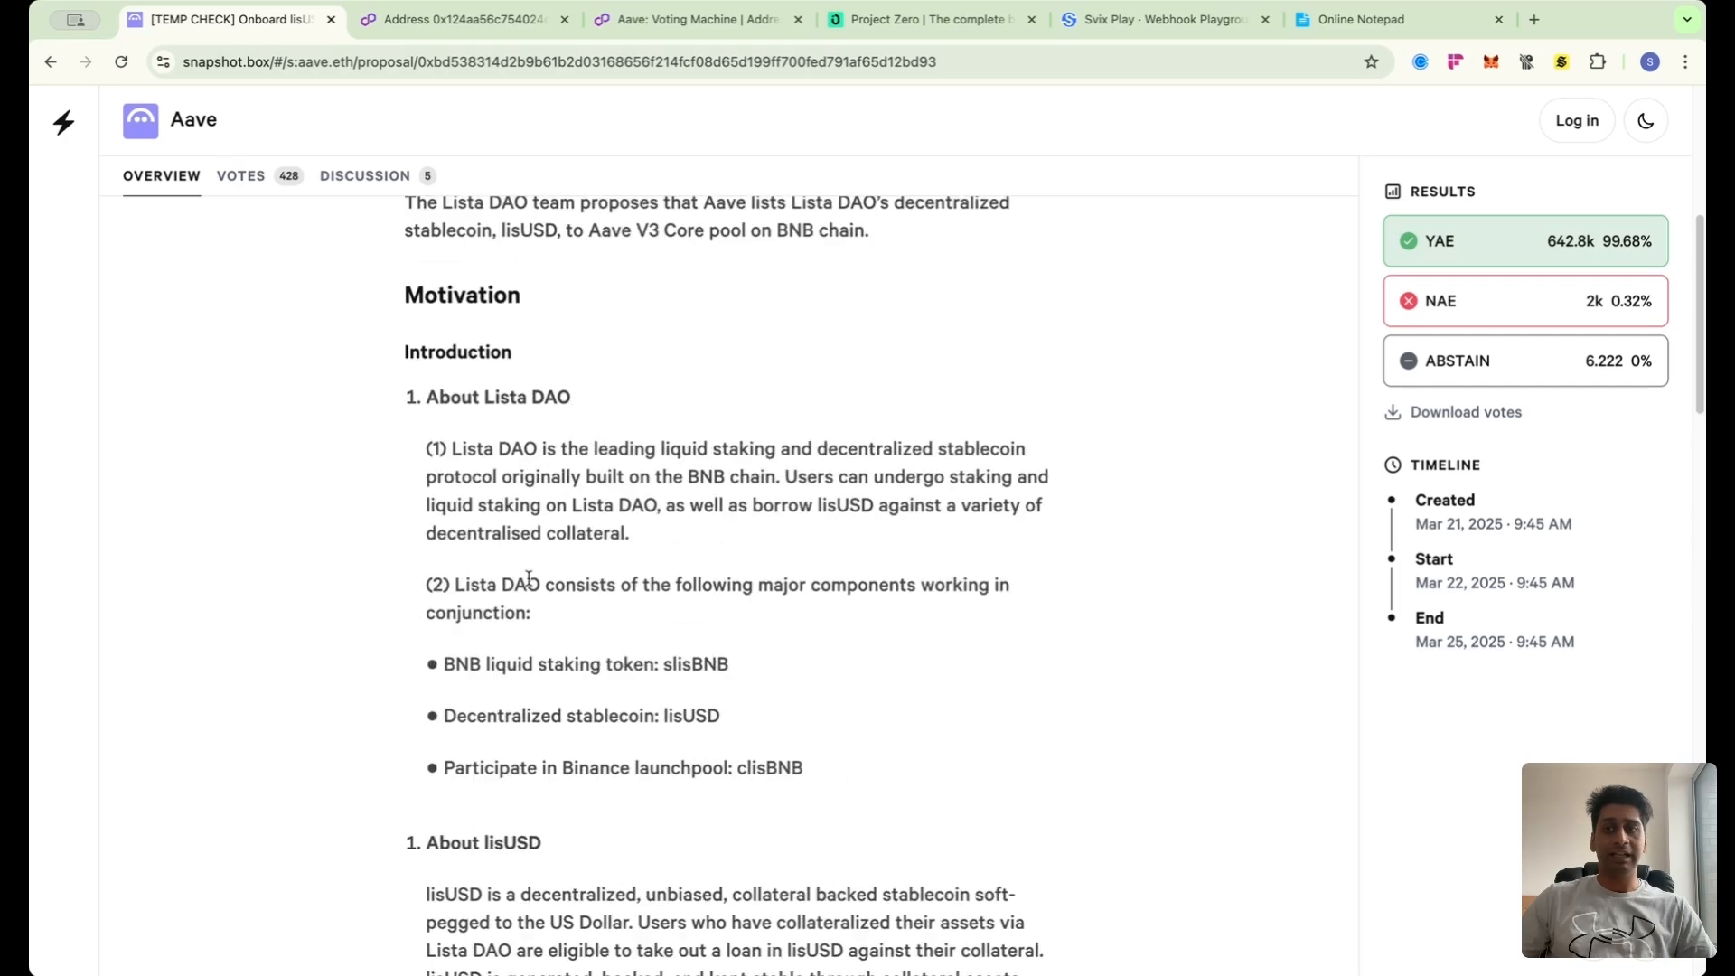
scroll(528, 578, "up", 10)
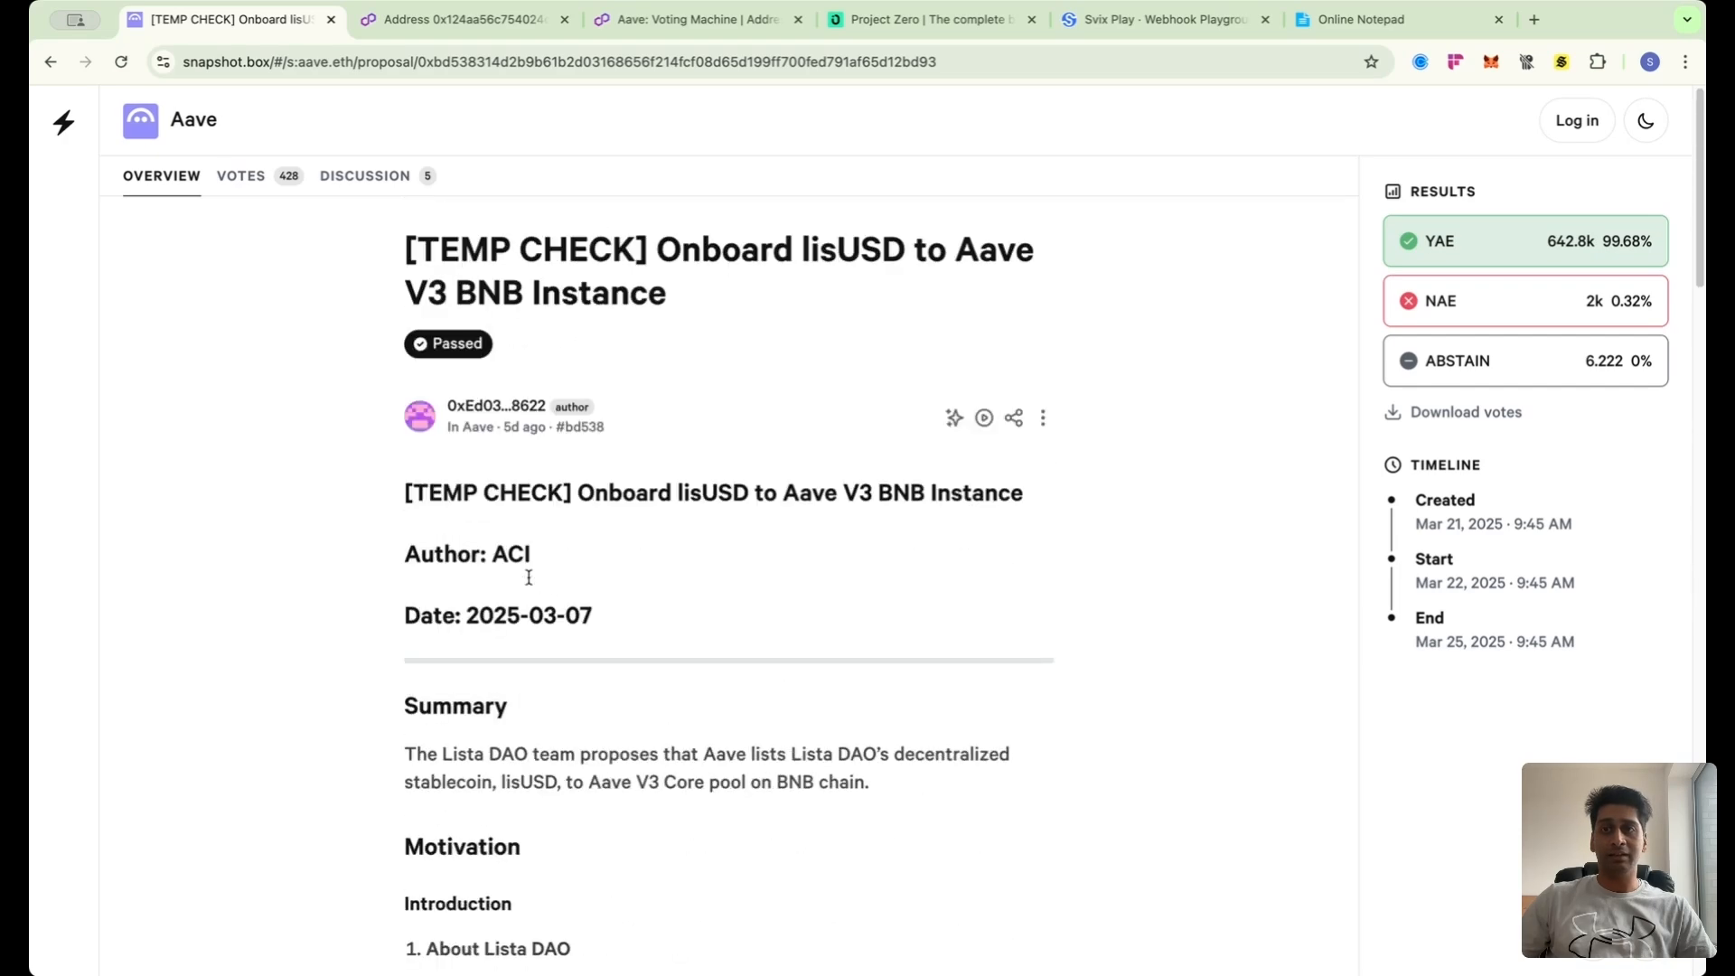
left_click(238, 177)
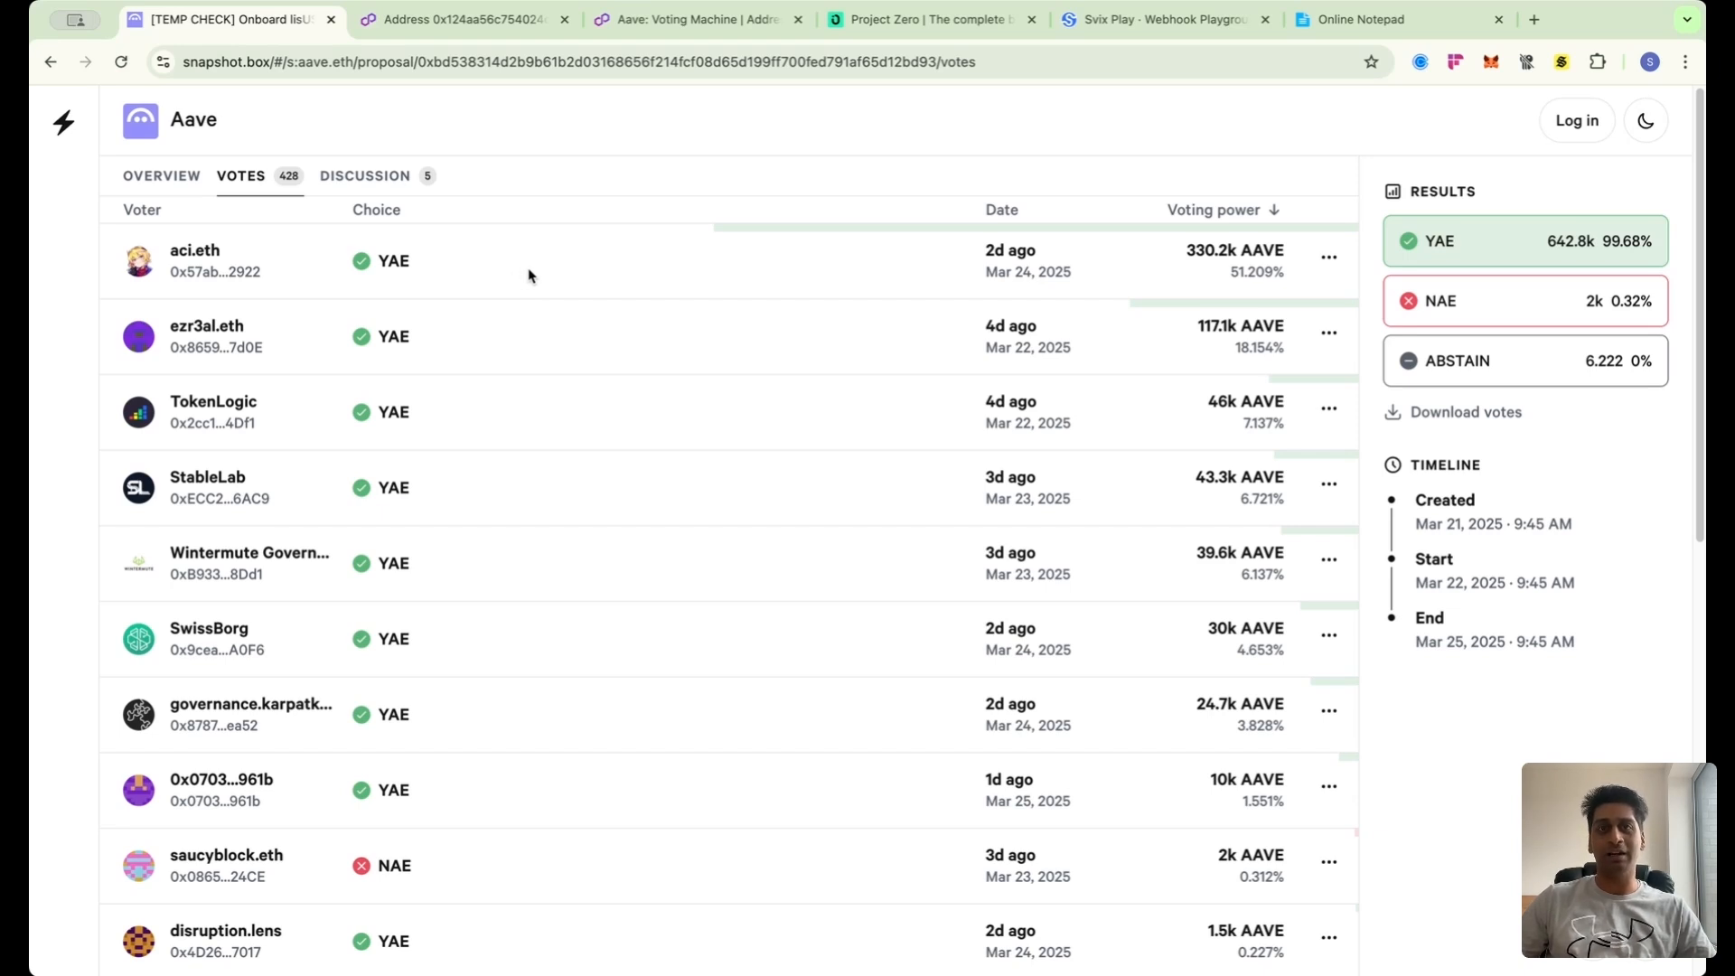
- Switch to Project Zero, start a new Zero AI stream and choose Polygon as its network
left_click(894, 27)
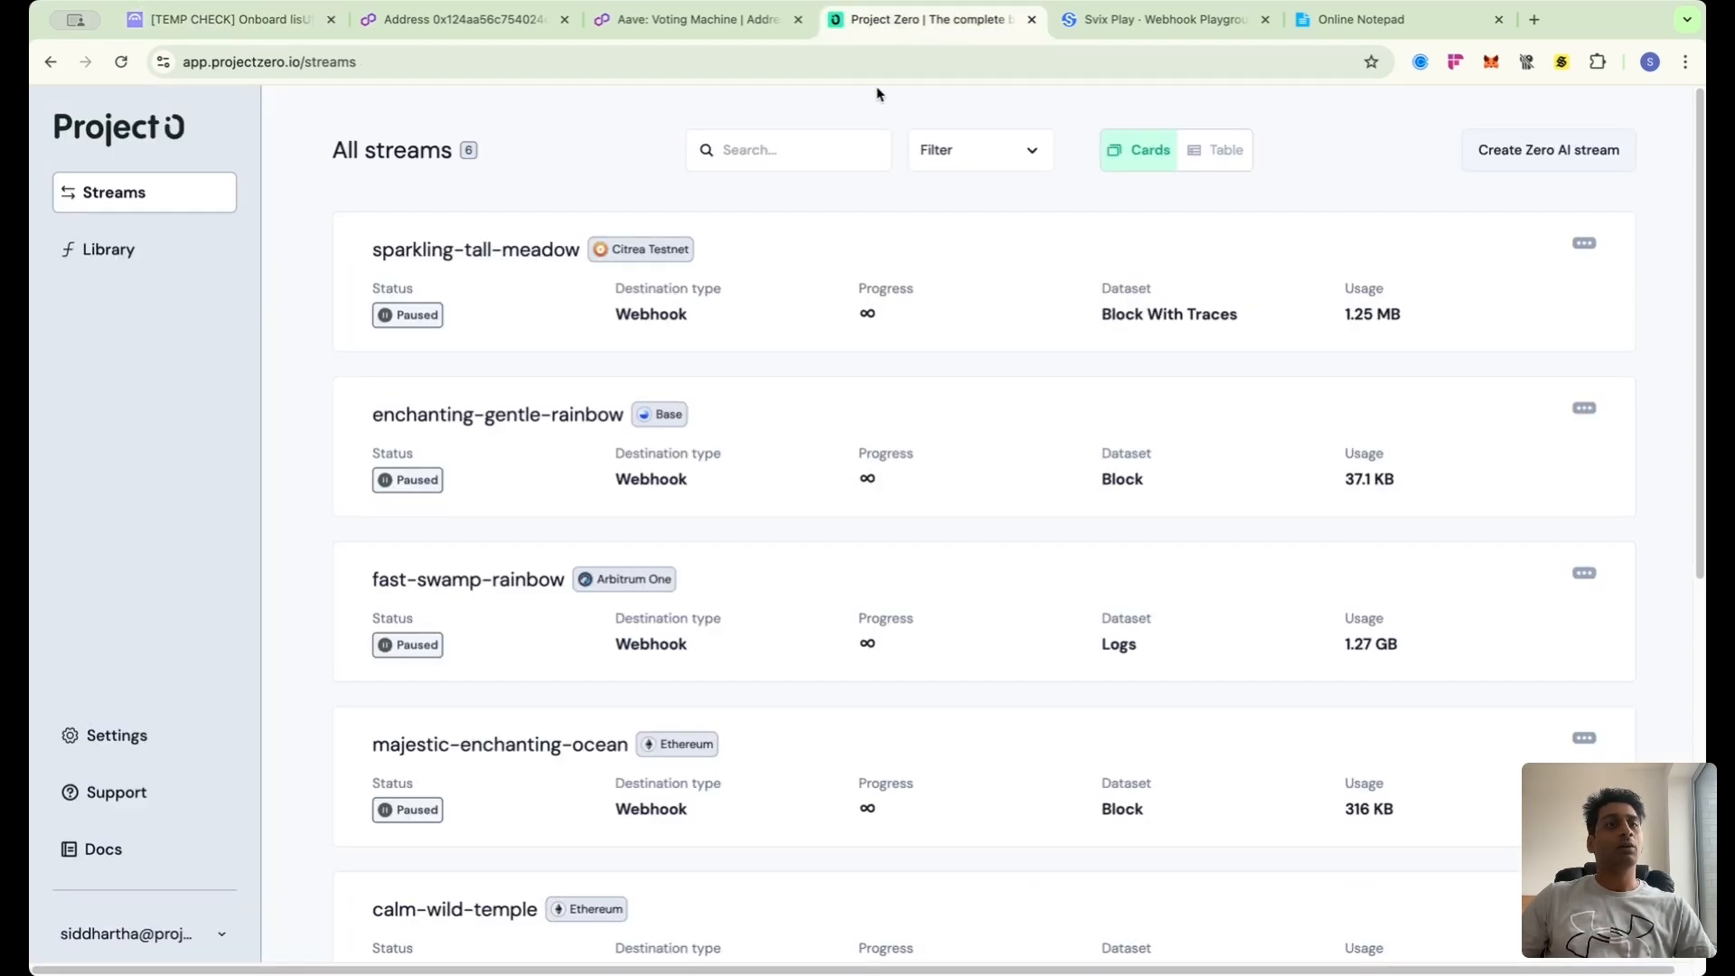
left_click(1529, 152)
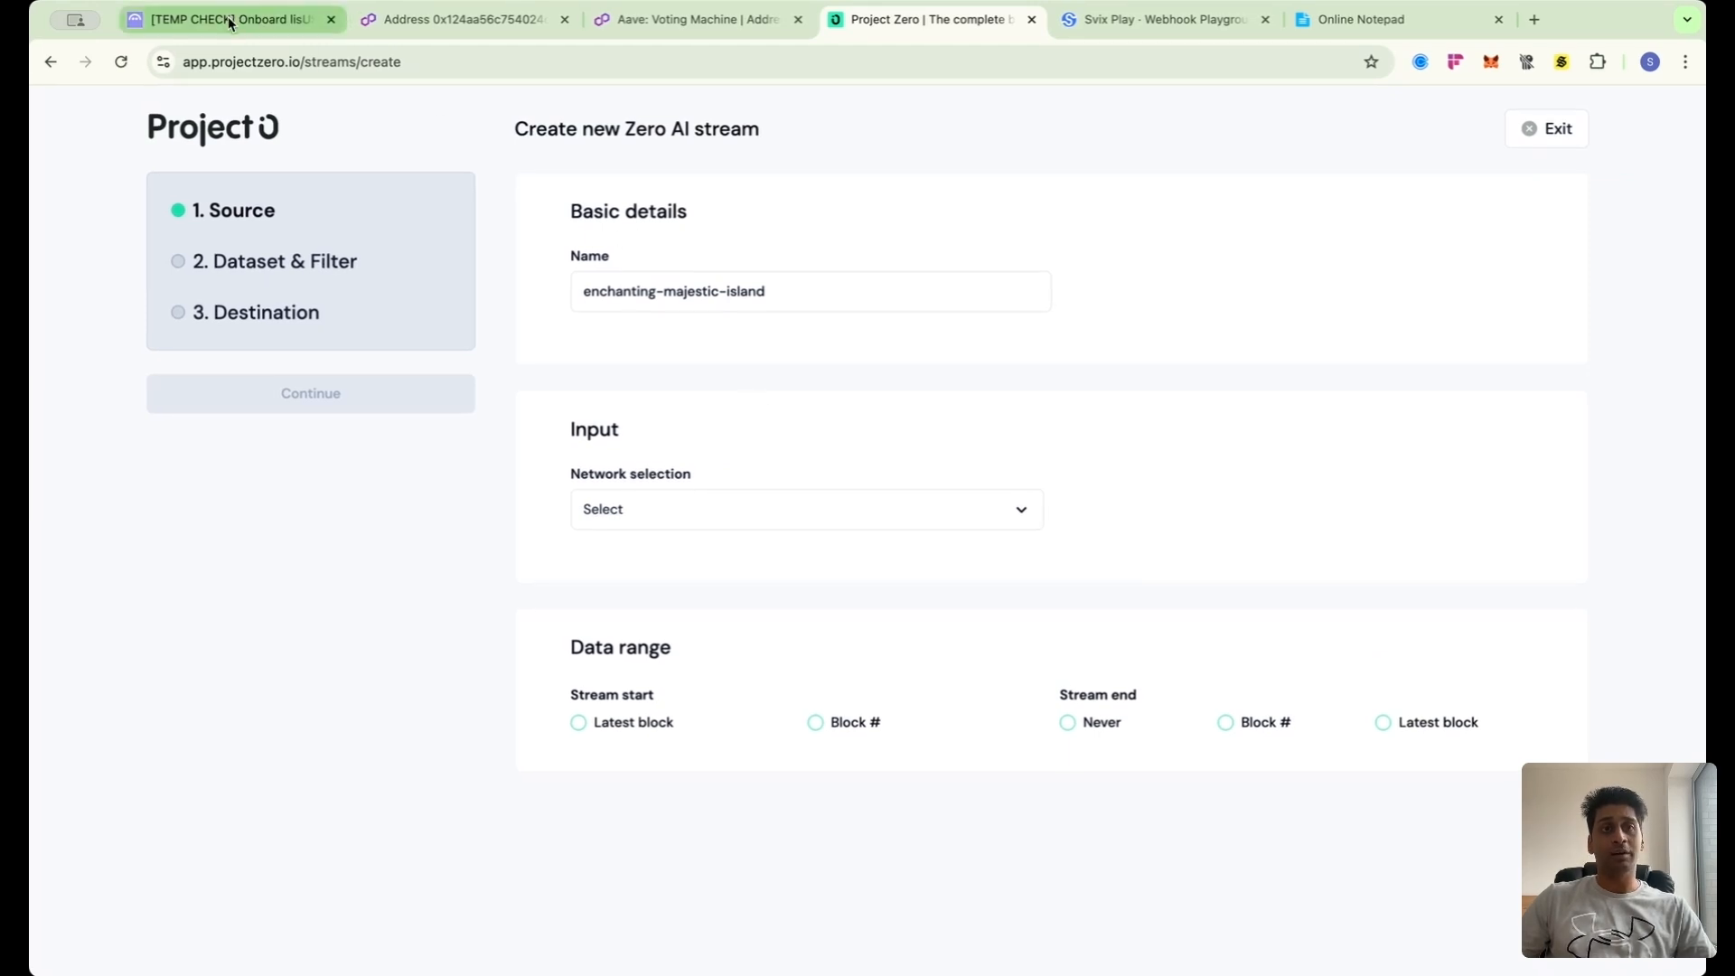
left_click(751, 512)
scroll(729, 659, "down", 1)
scroll(729, 658, "down", 2)
scroll(729, 657, "down", 2)
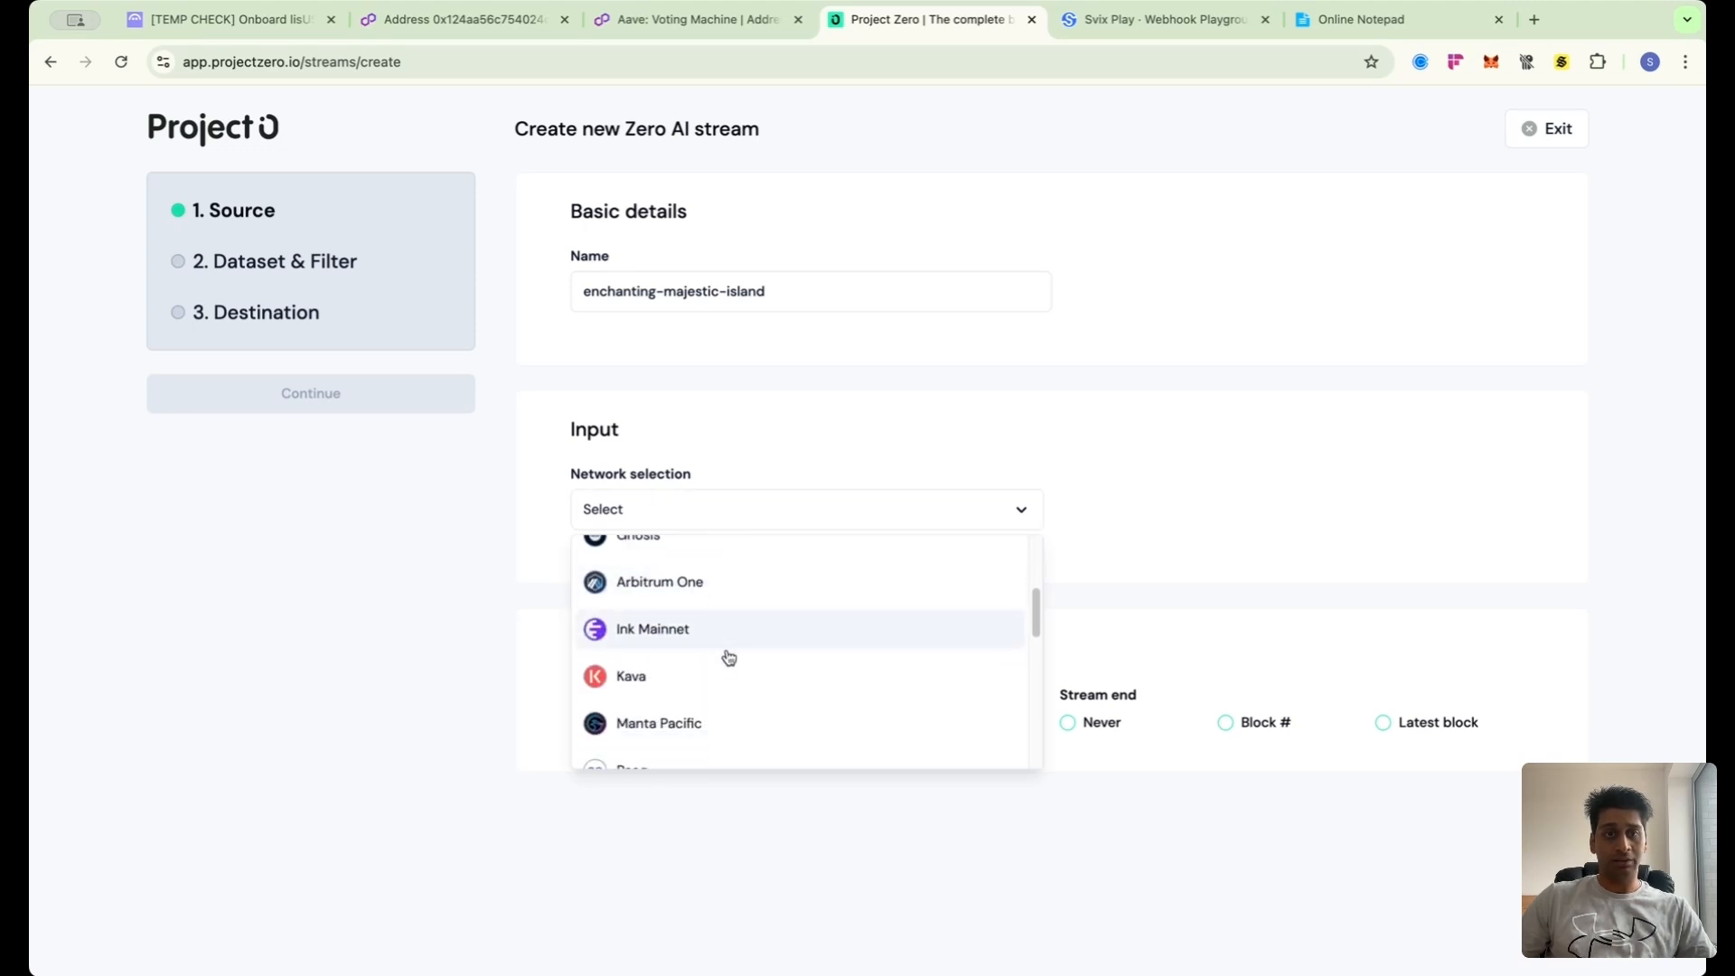
scroll(728, 657, "down", 1)
left_click(717, 714)
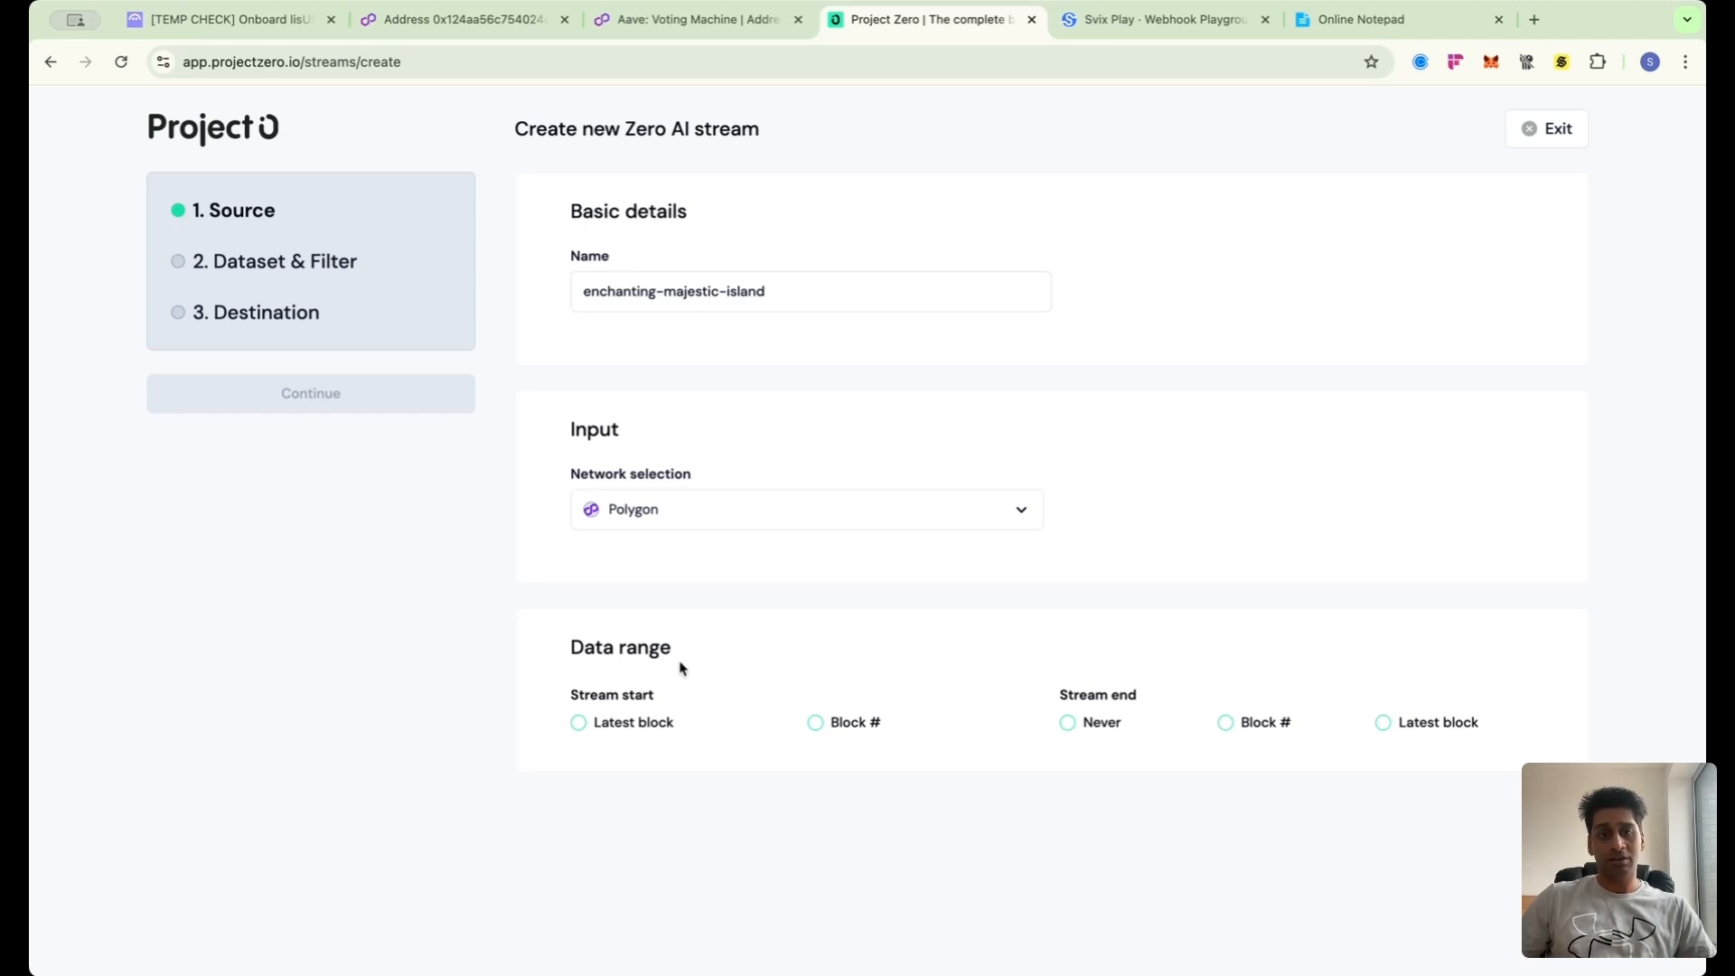
- Set the stream to start from block number 0
left_click(666, 731)
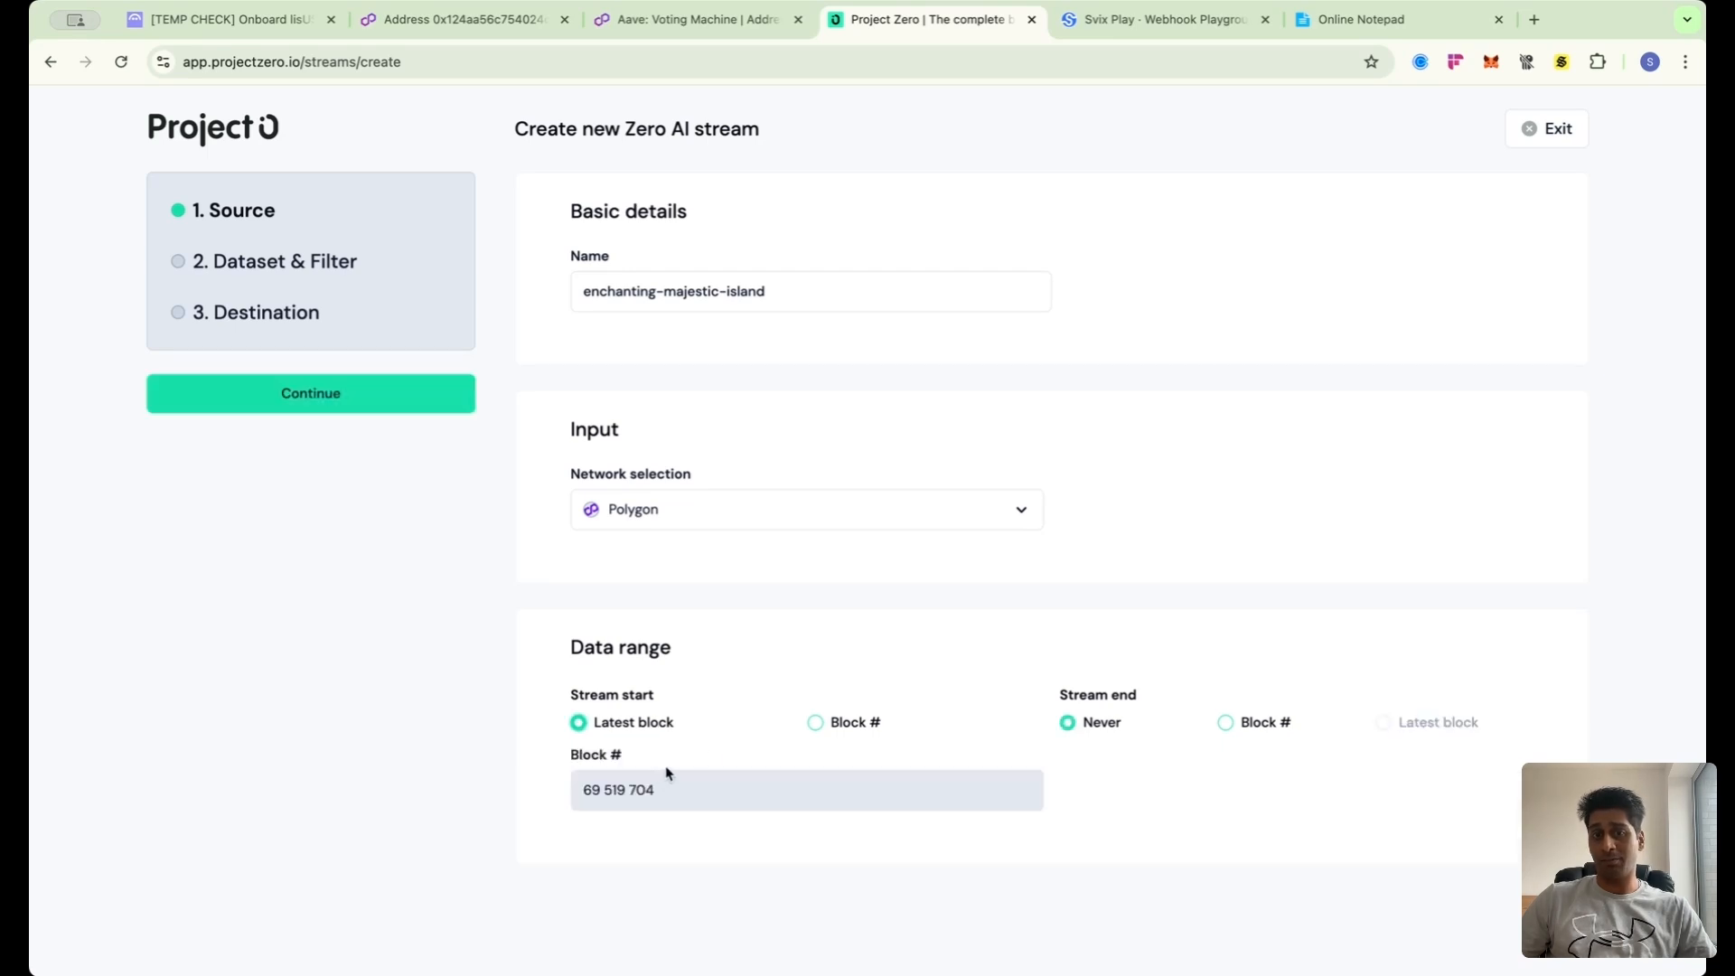
left_click(863, 730)
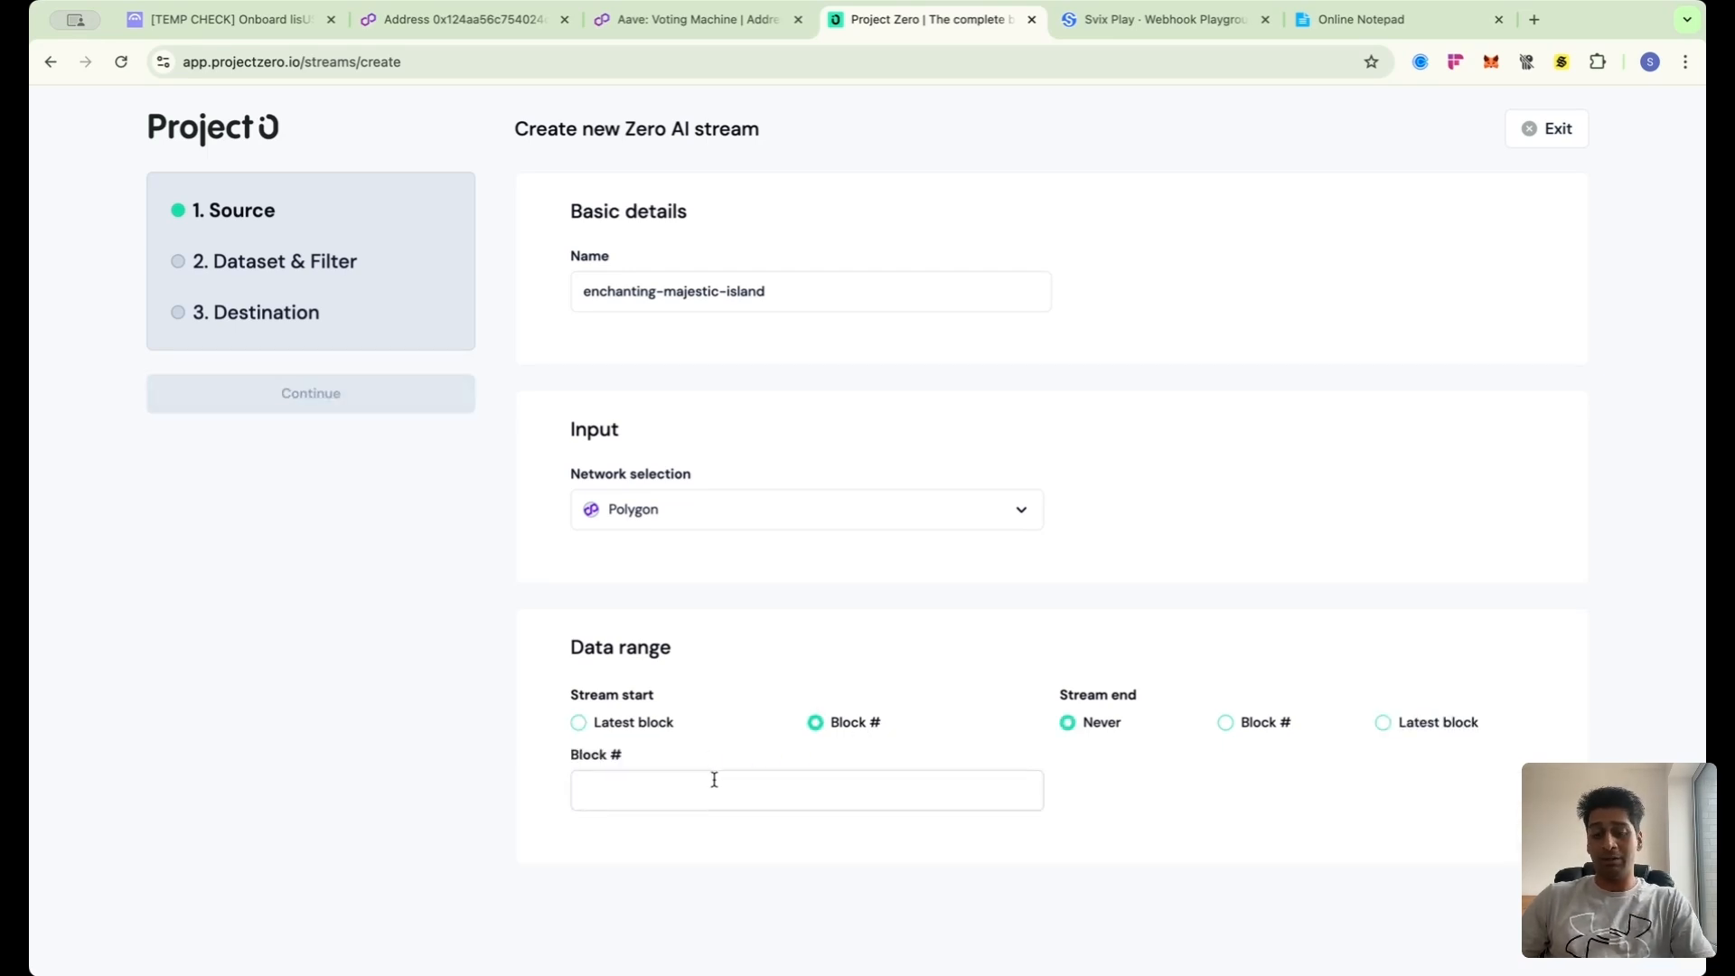
type("0")
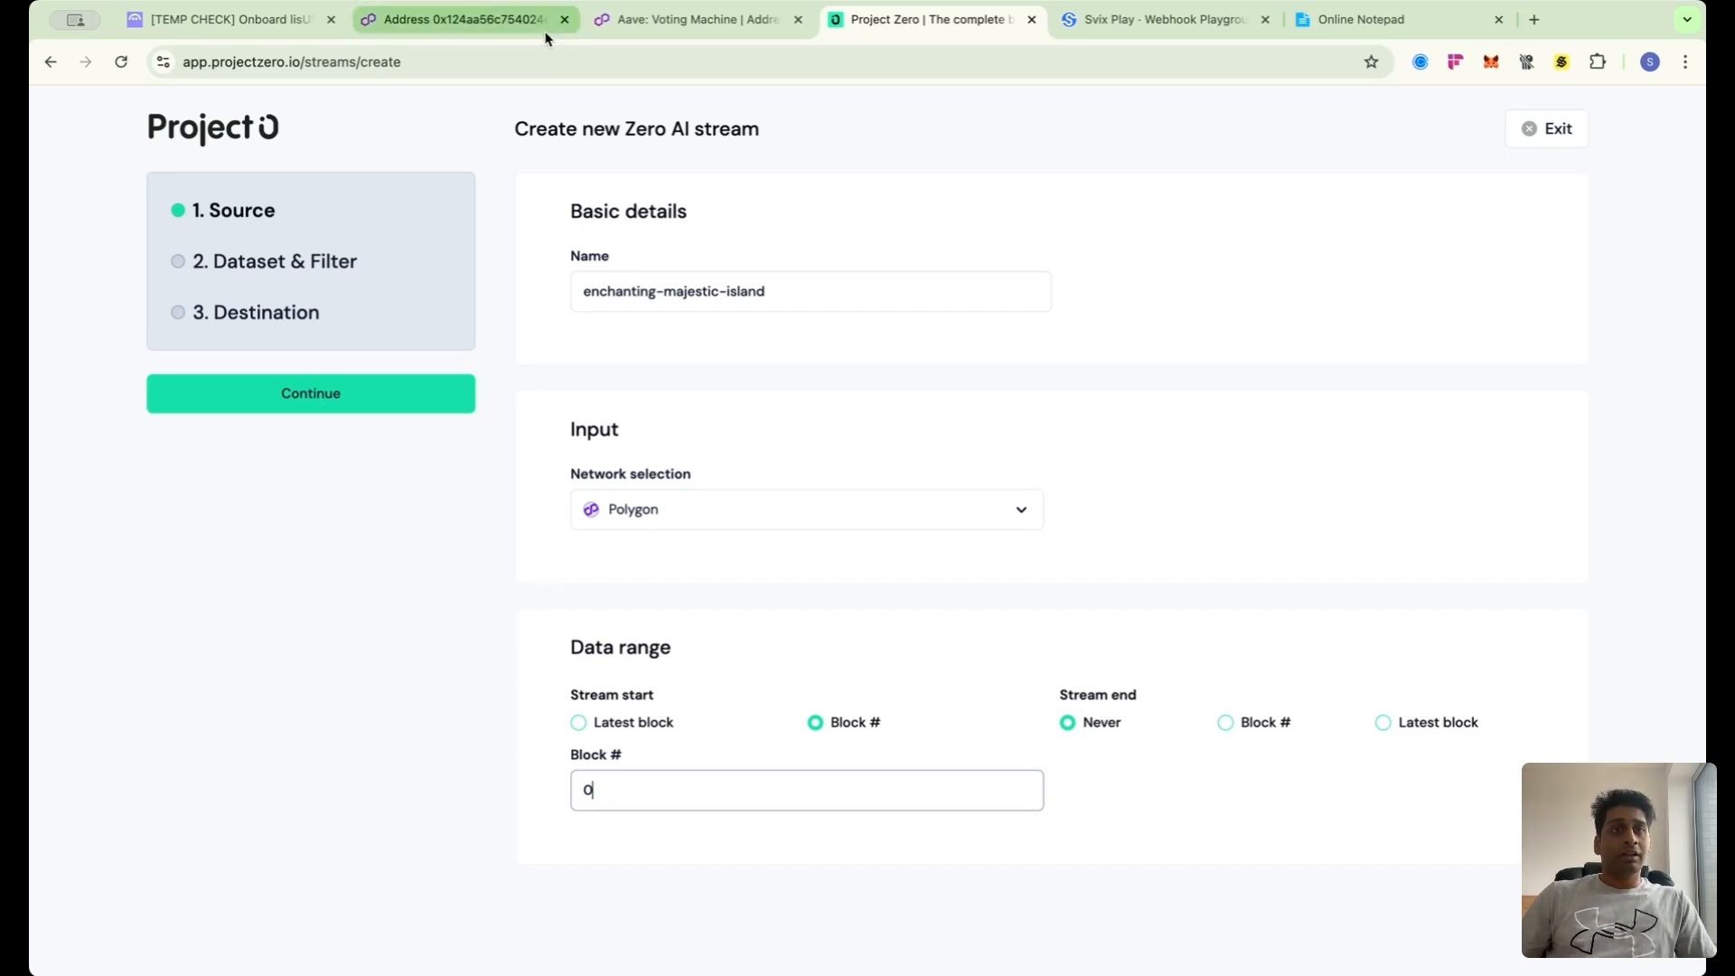
- Switch to PolygonScan and examine the voter address's transactions for Submit Vote calls and their block numbers
left_click(458, 26)
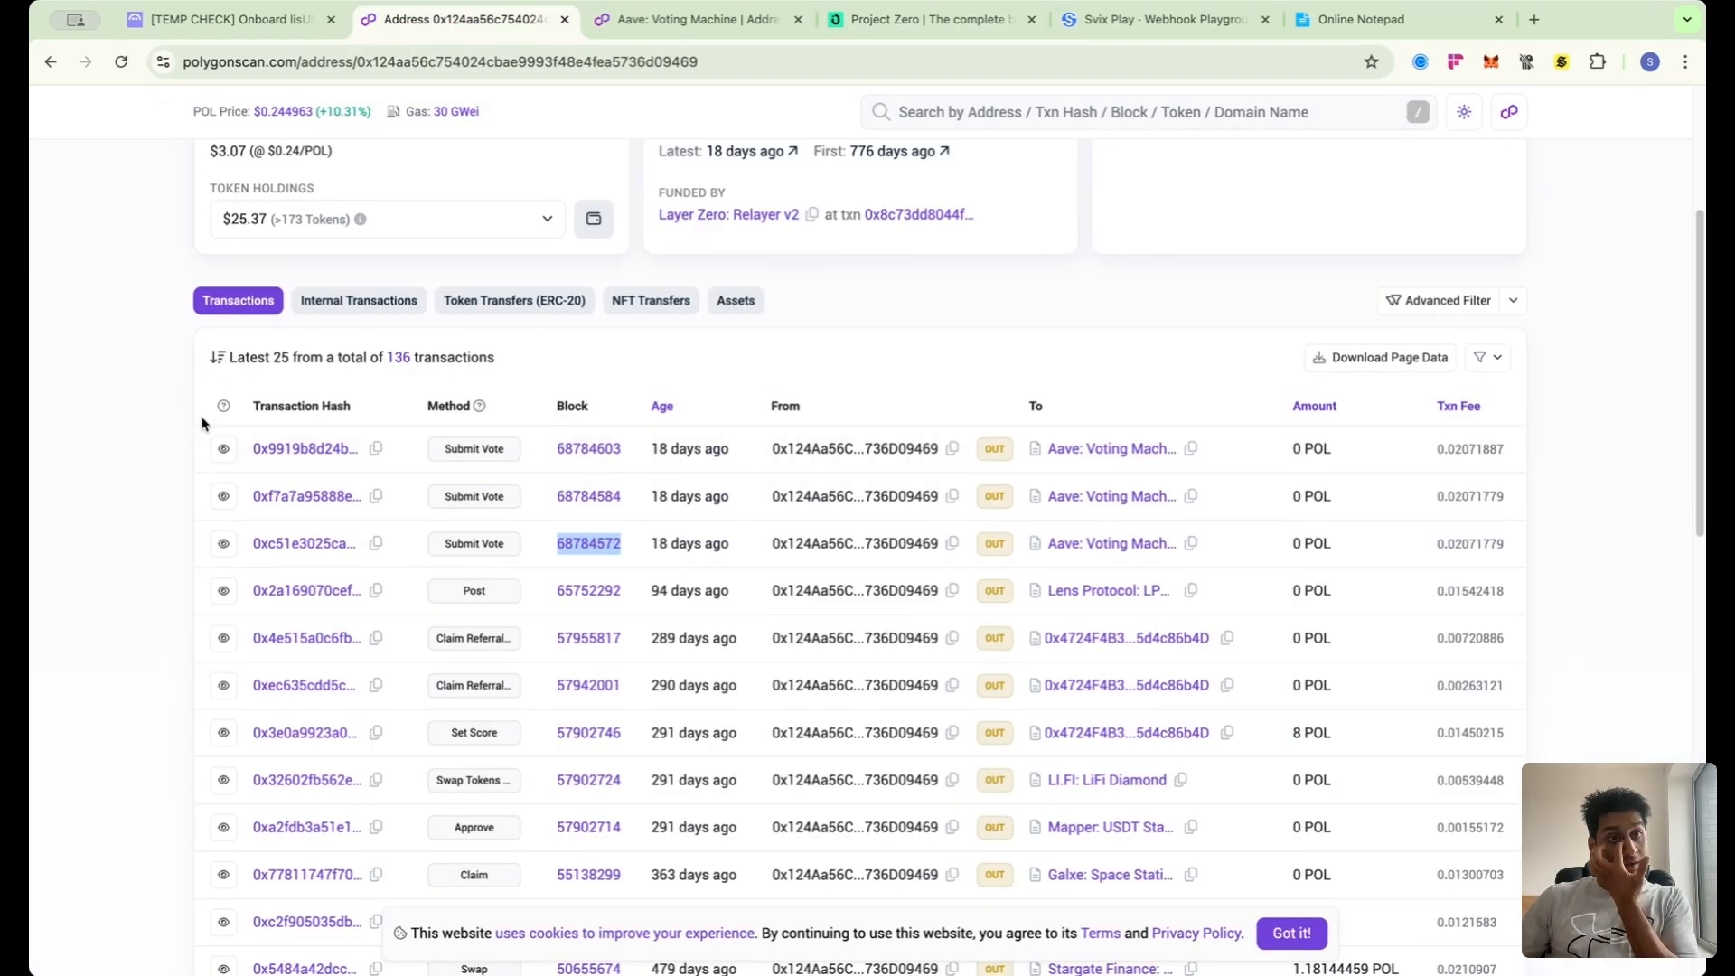
scroll(204, 421, "up", 4)
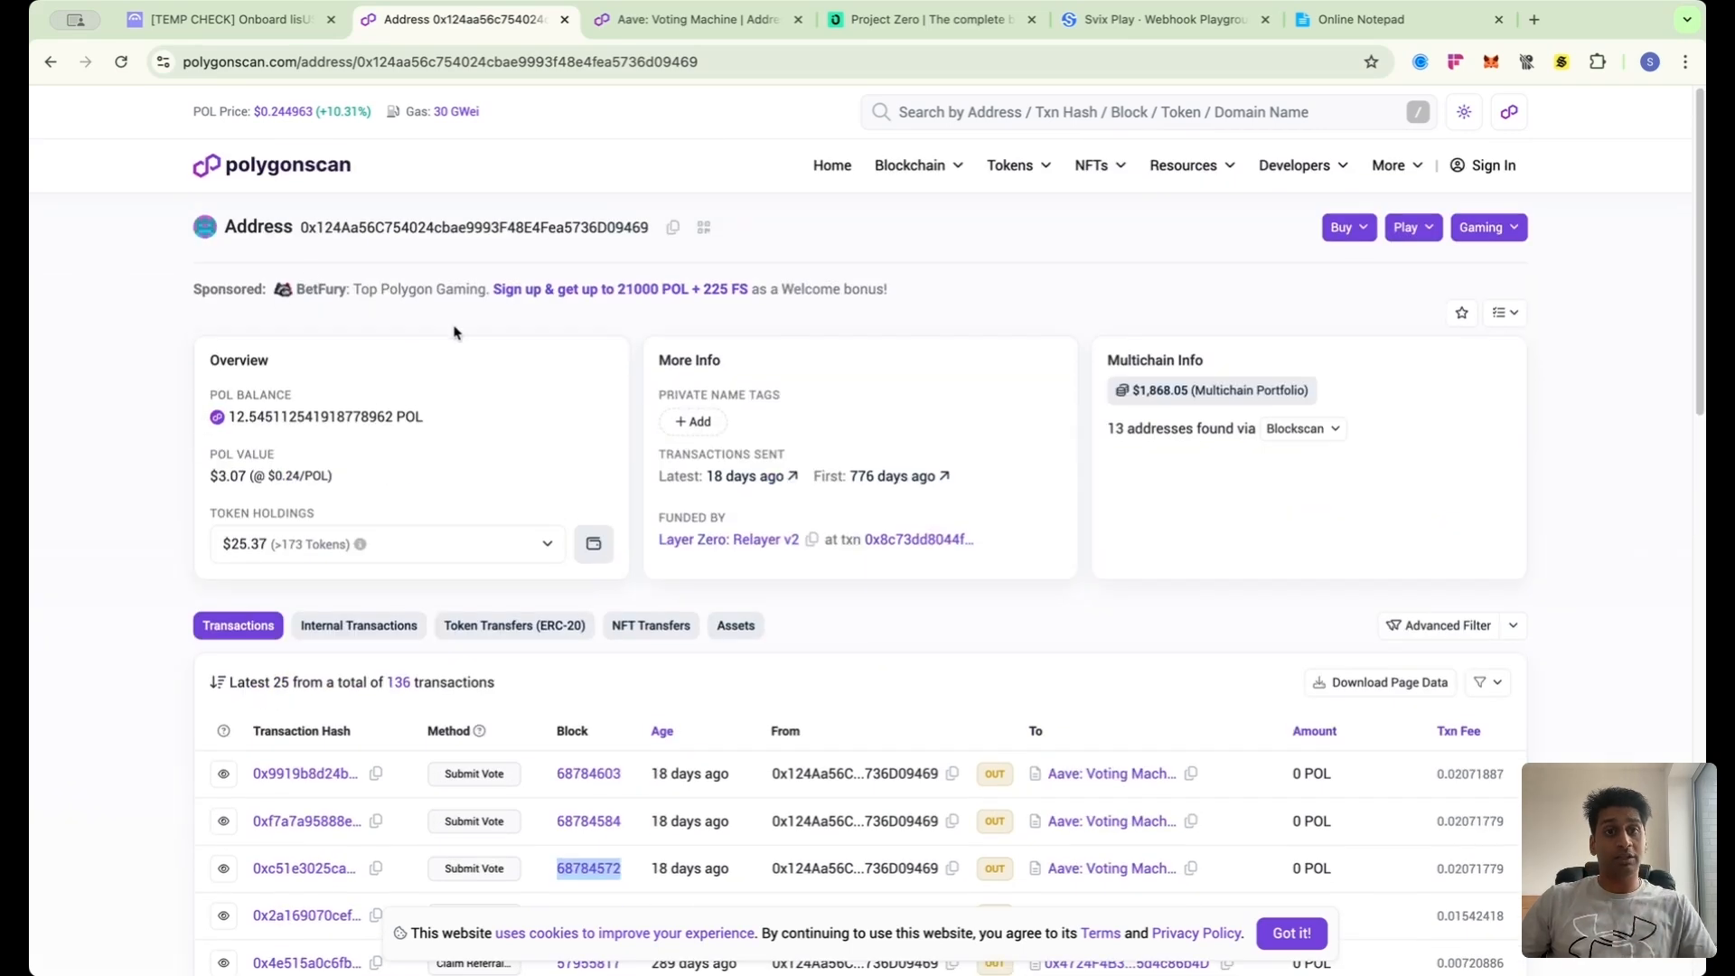
scroll(453, 334, "down", 1)
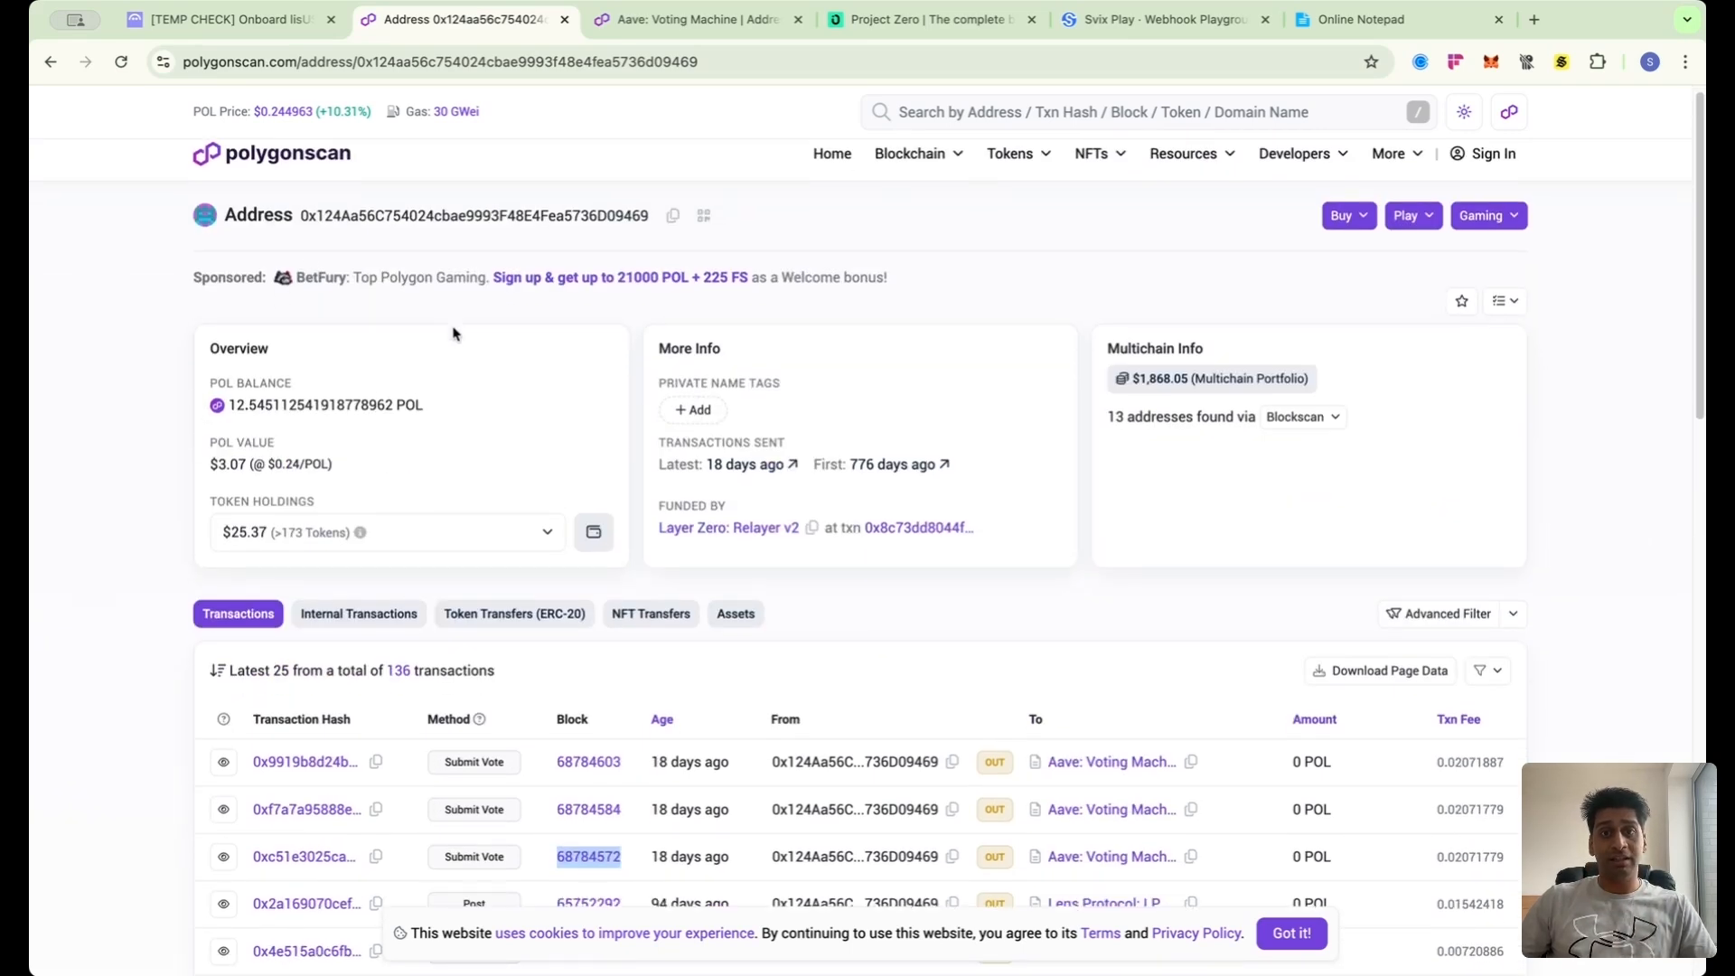
scroll(454, 334, "down", 3)
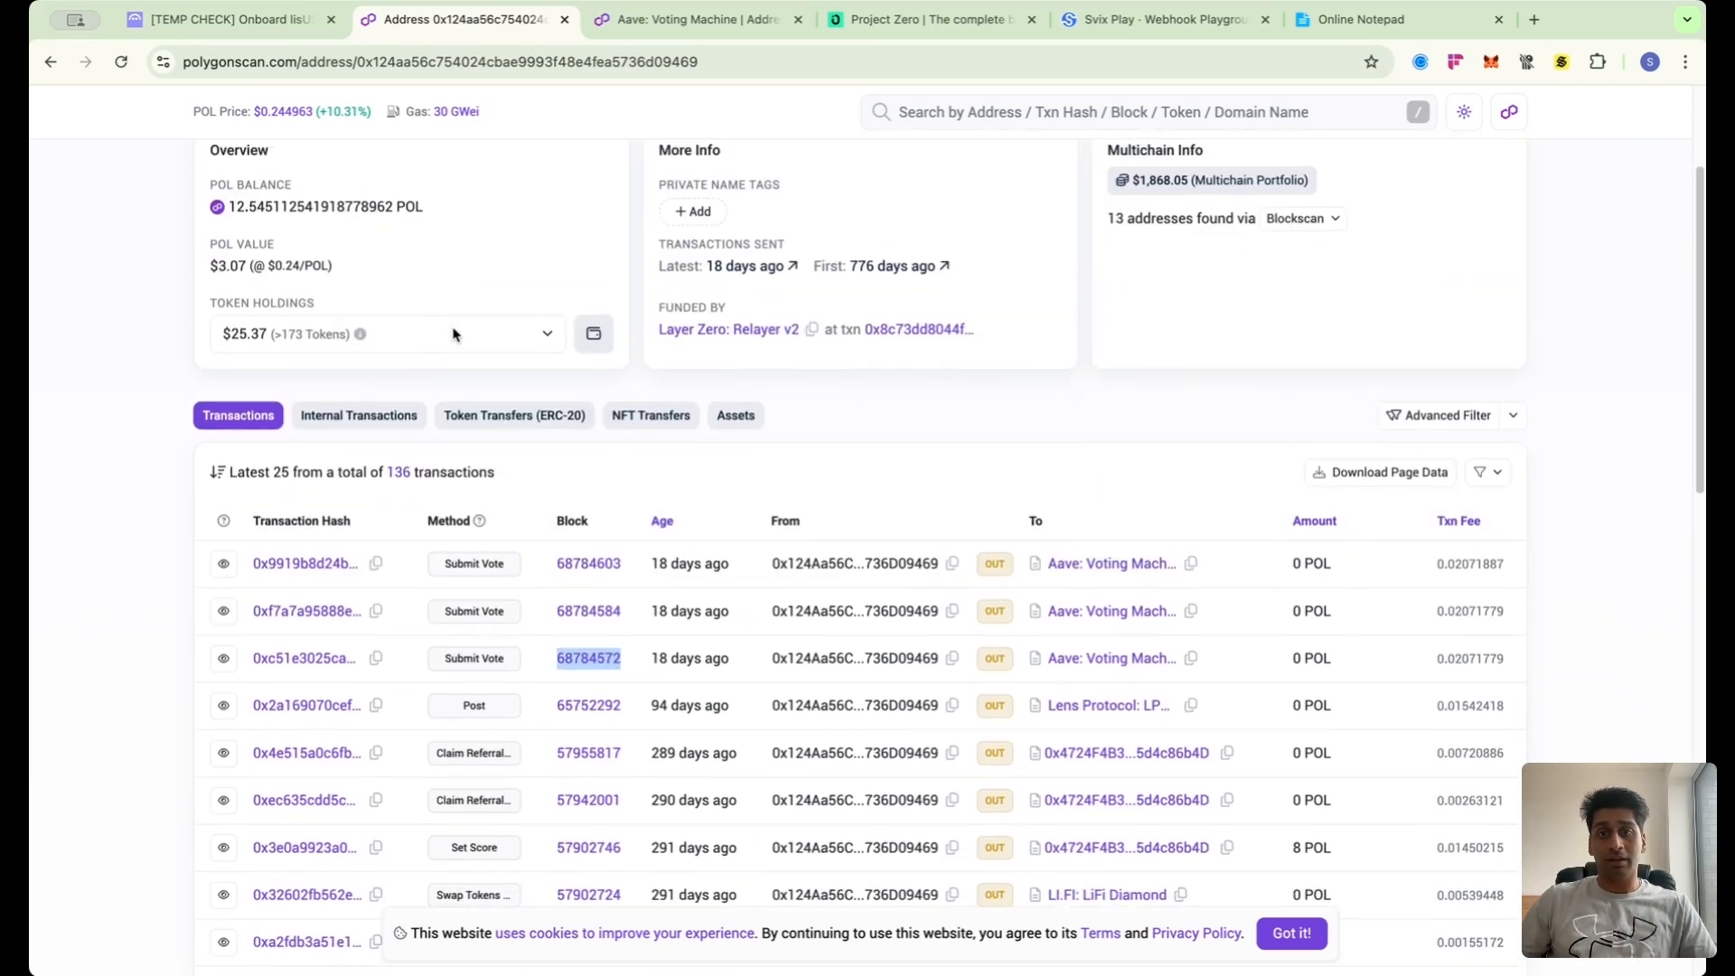
scroll(307, 564, "down", 1)
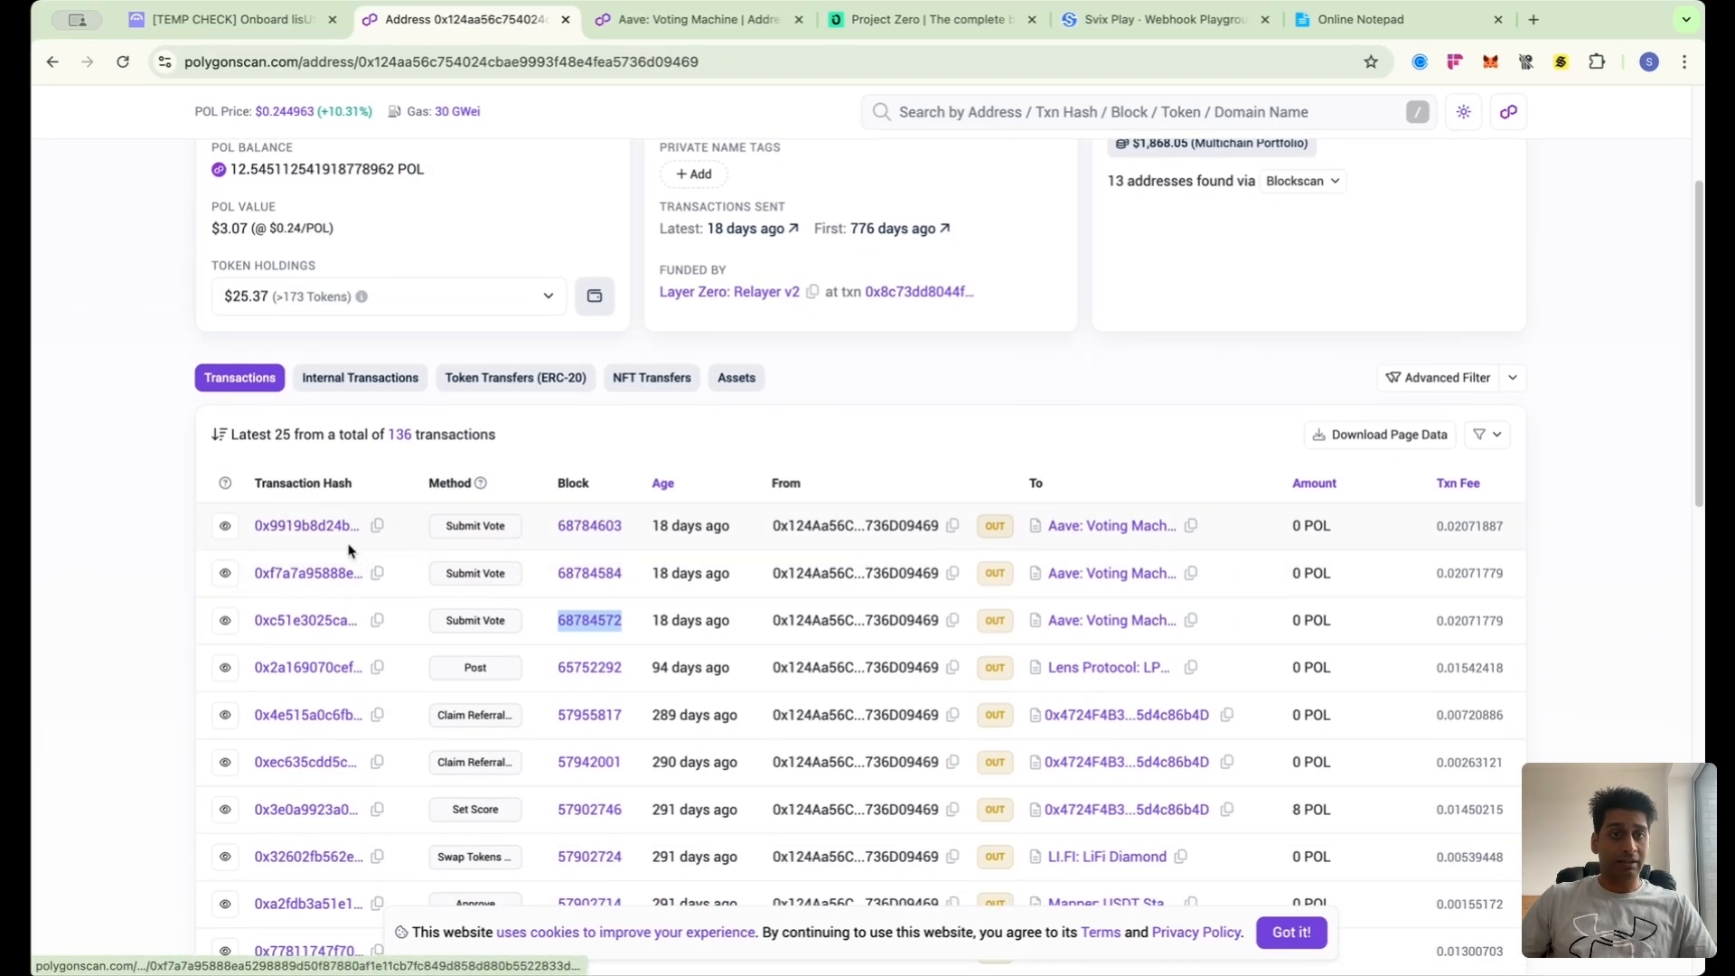
scroll(415, 650, "down", 3)
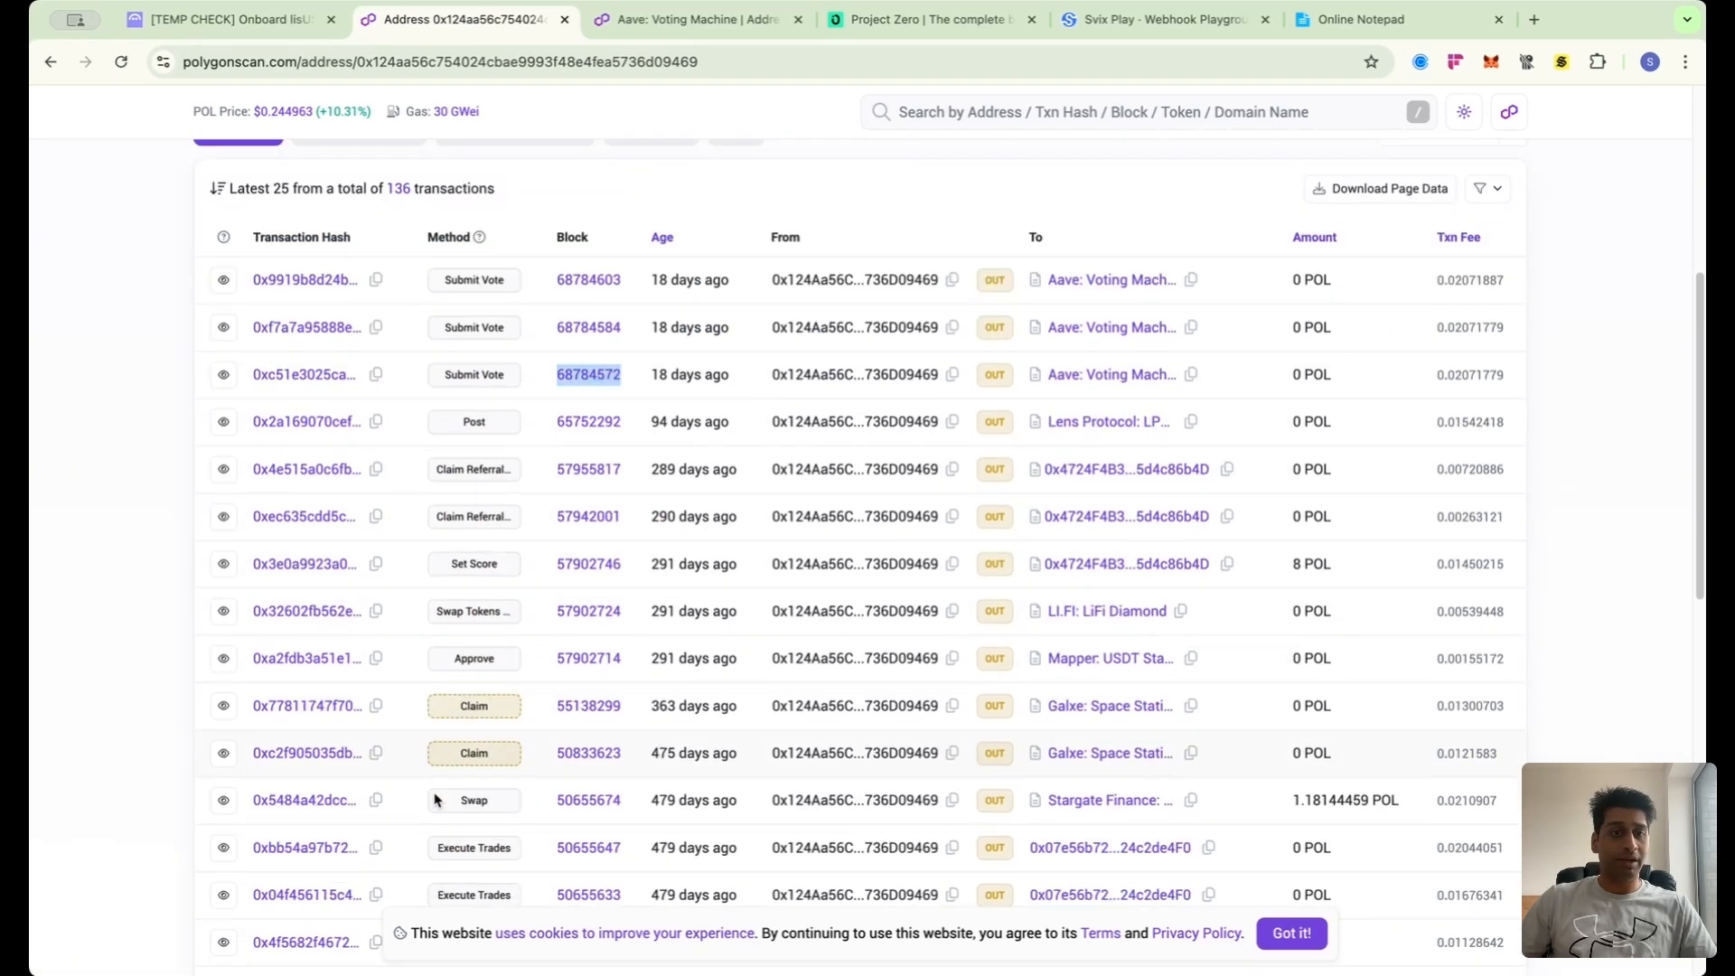
scroll(408, 741, "down", 3)
scroll(447, 632, "up", 6)
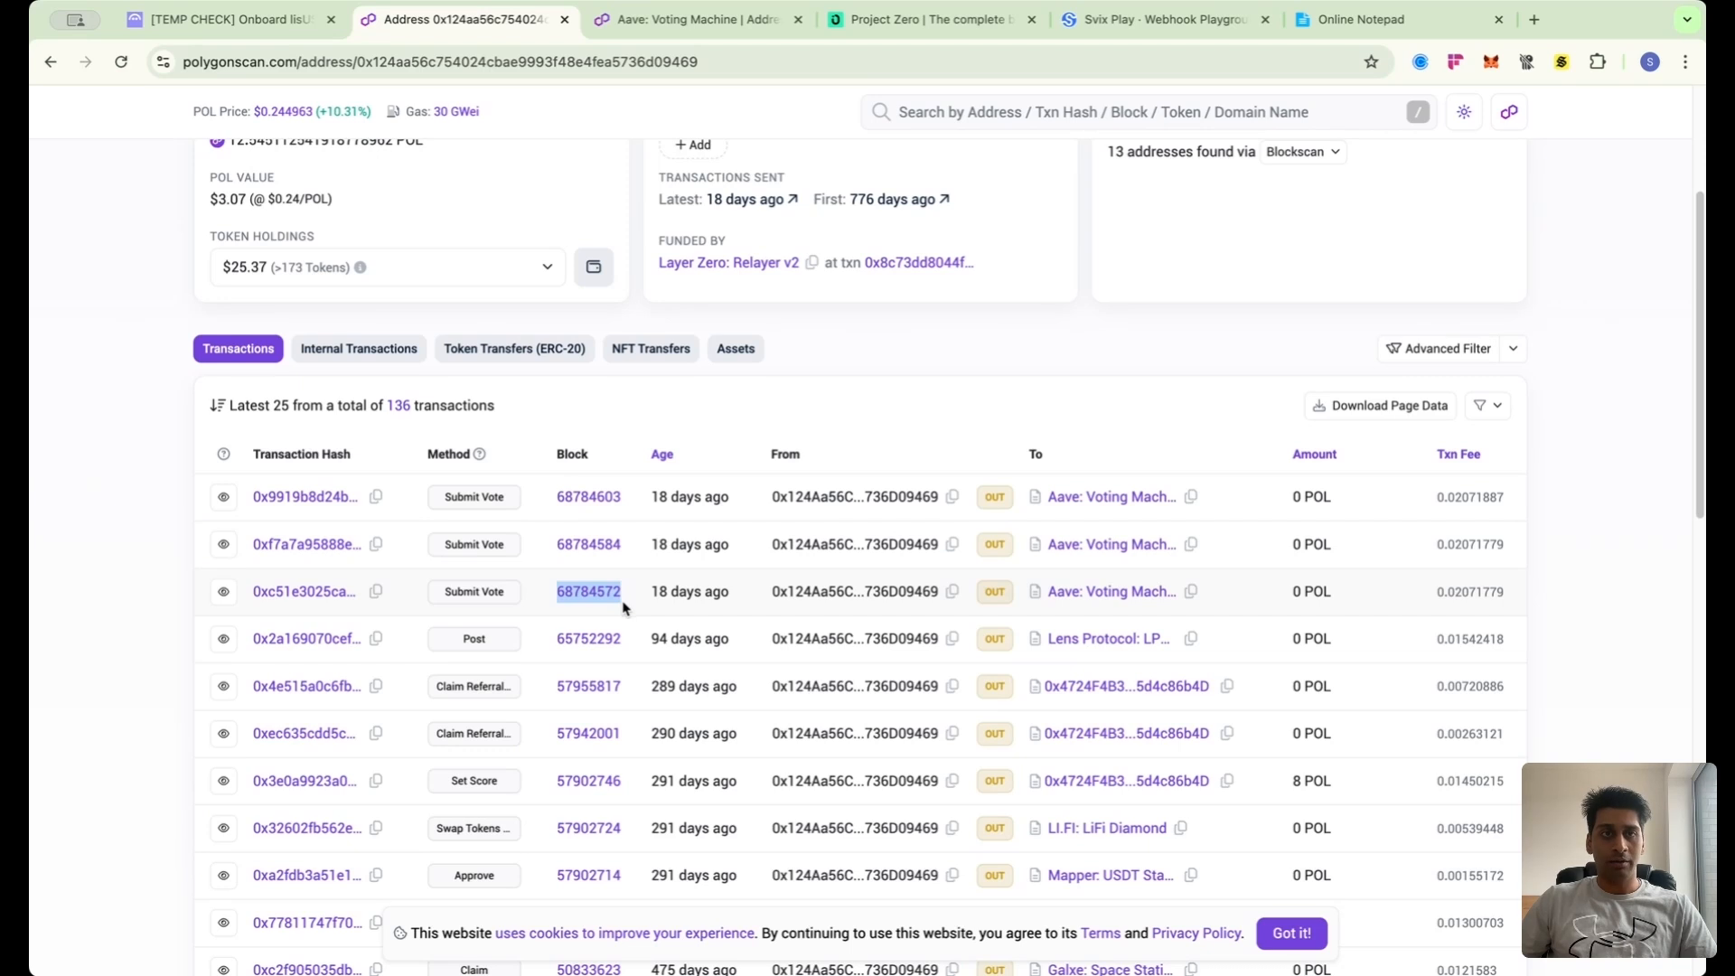
- Return to Project Zero and set the stream's start to block number 68 784 572
key("ctrl+Tab")
key("ctrl+Tab")
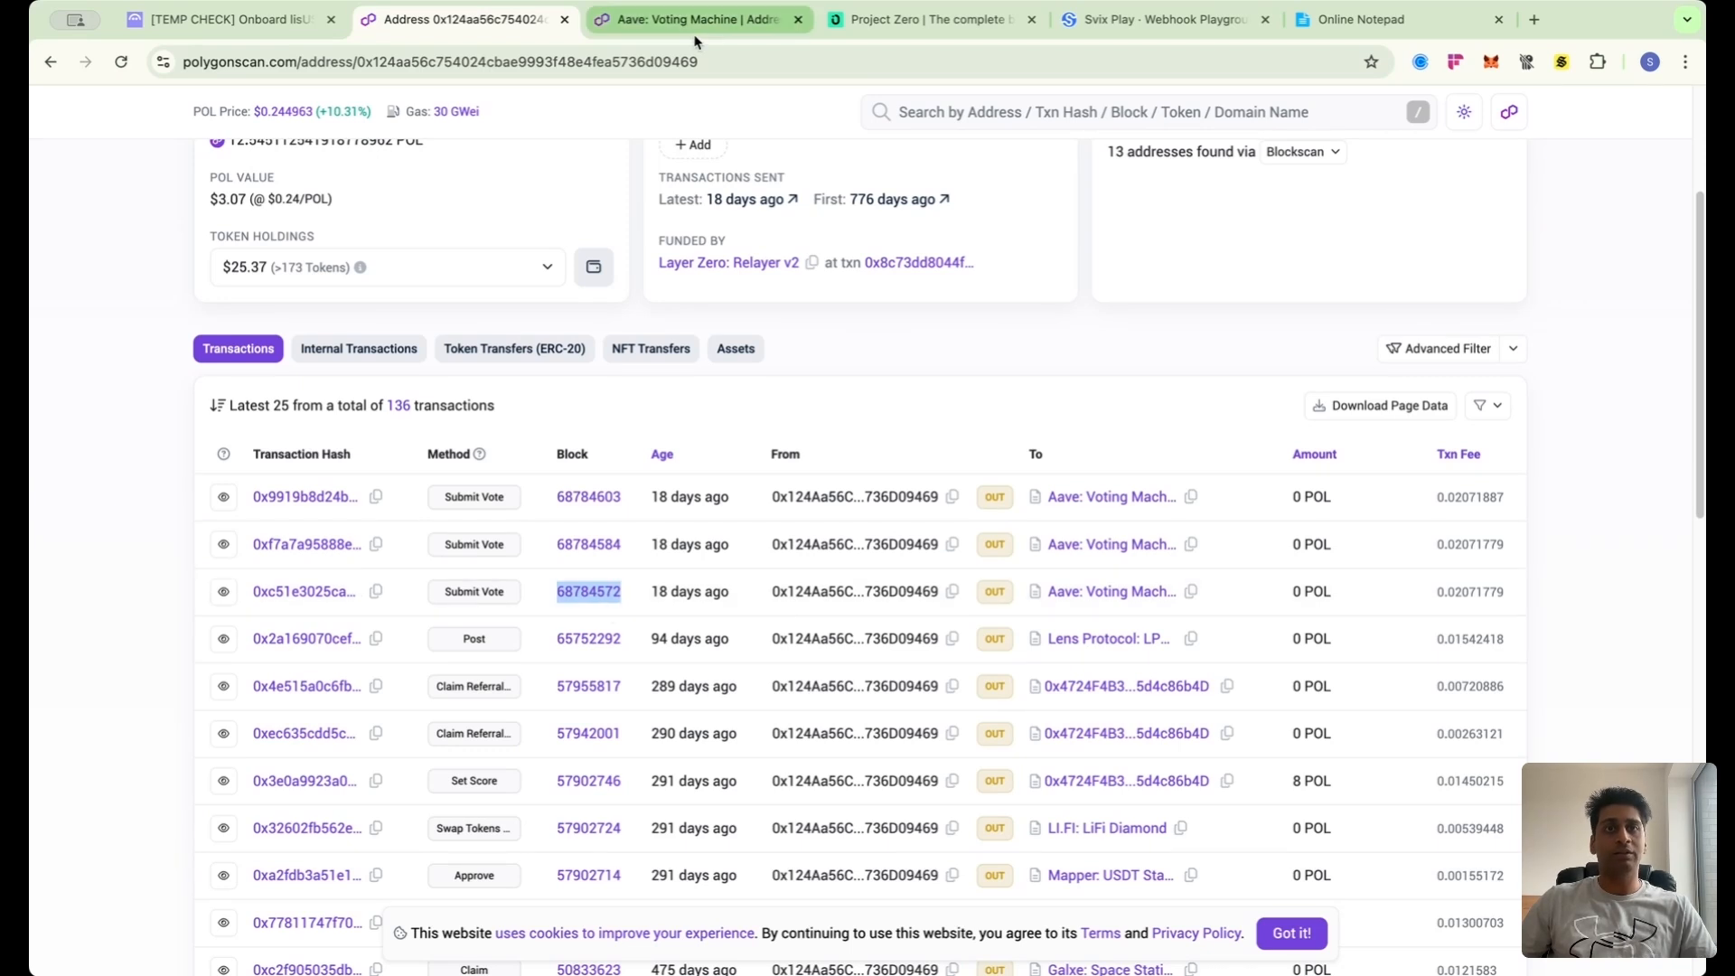
left_click(651, 728)
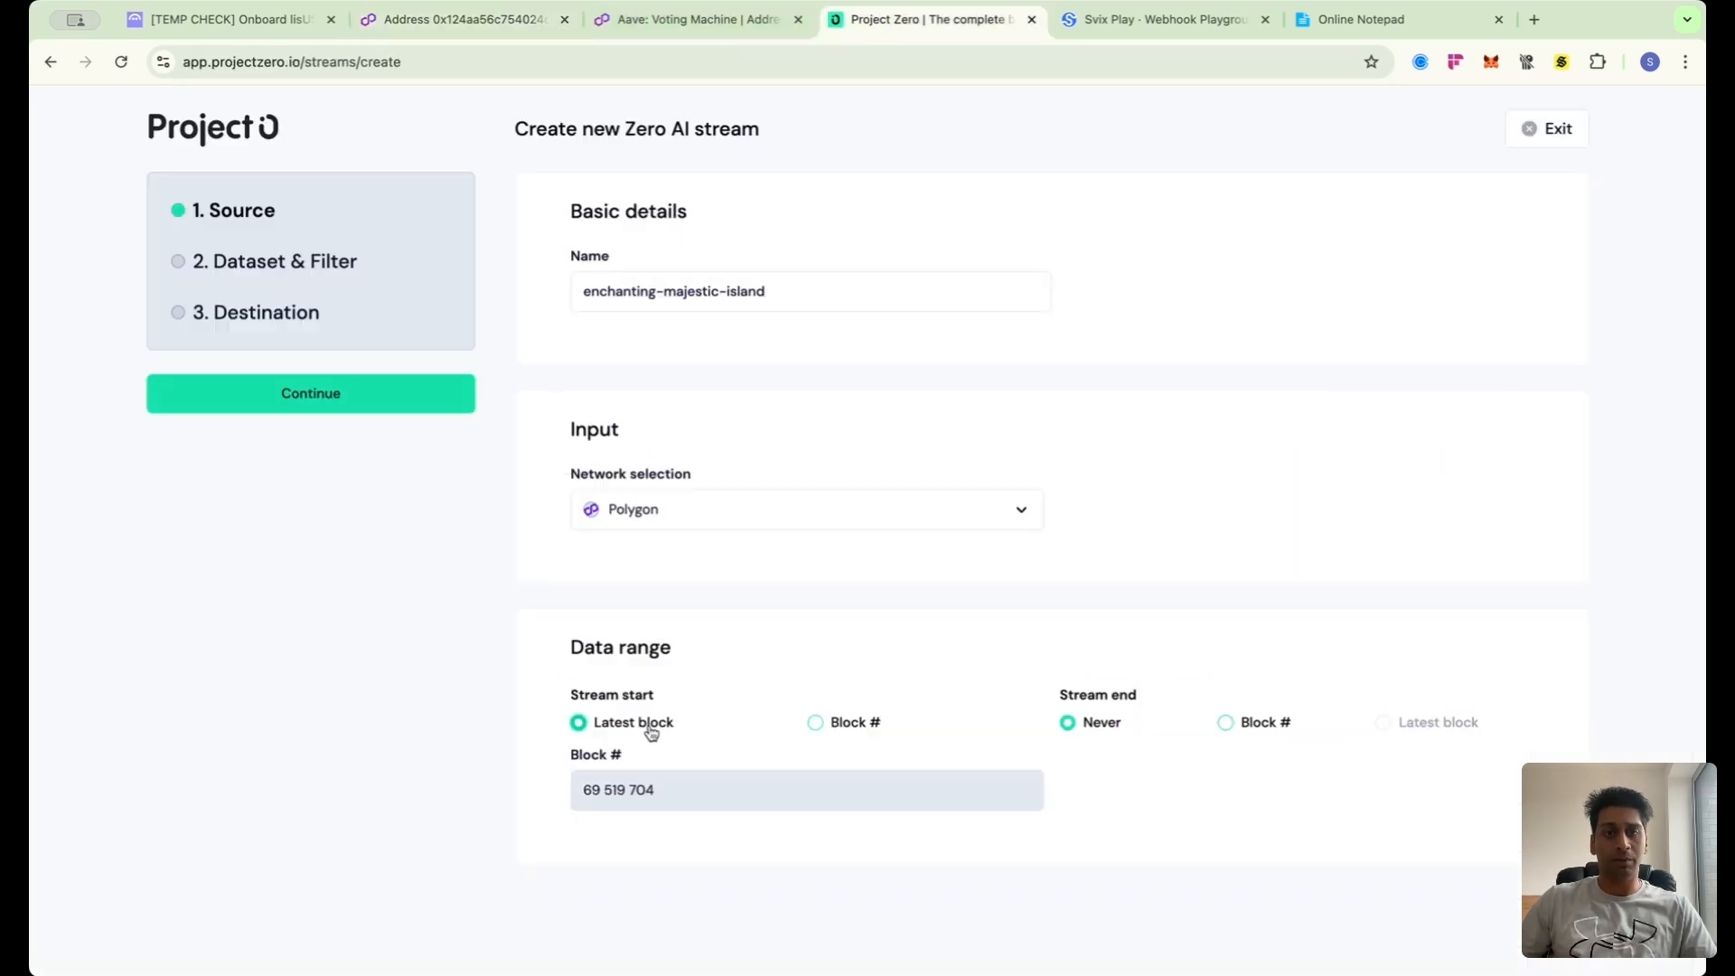
left_click(854, 733)
left_click(689, 789)
key("BackSpace")
type("68 784 572")
left_click(797, 658)
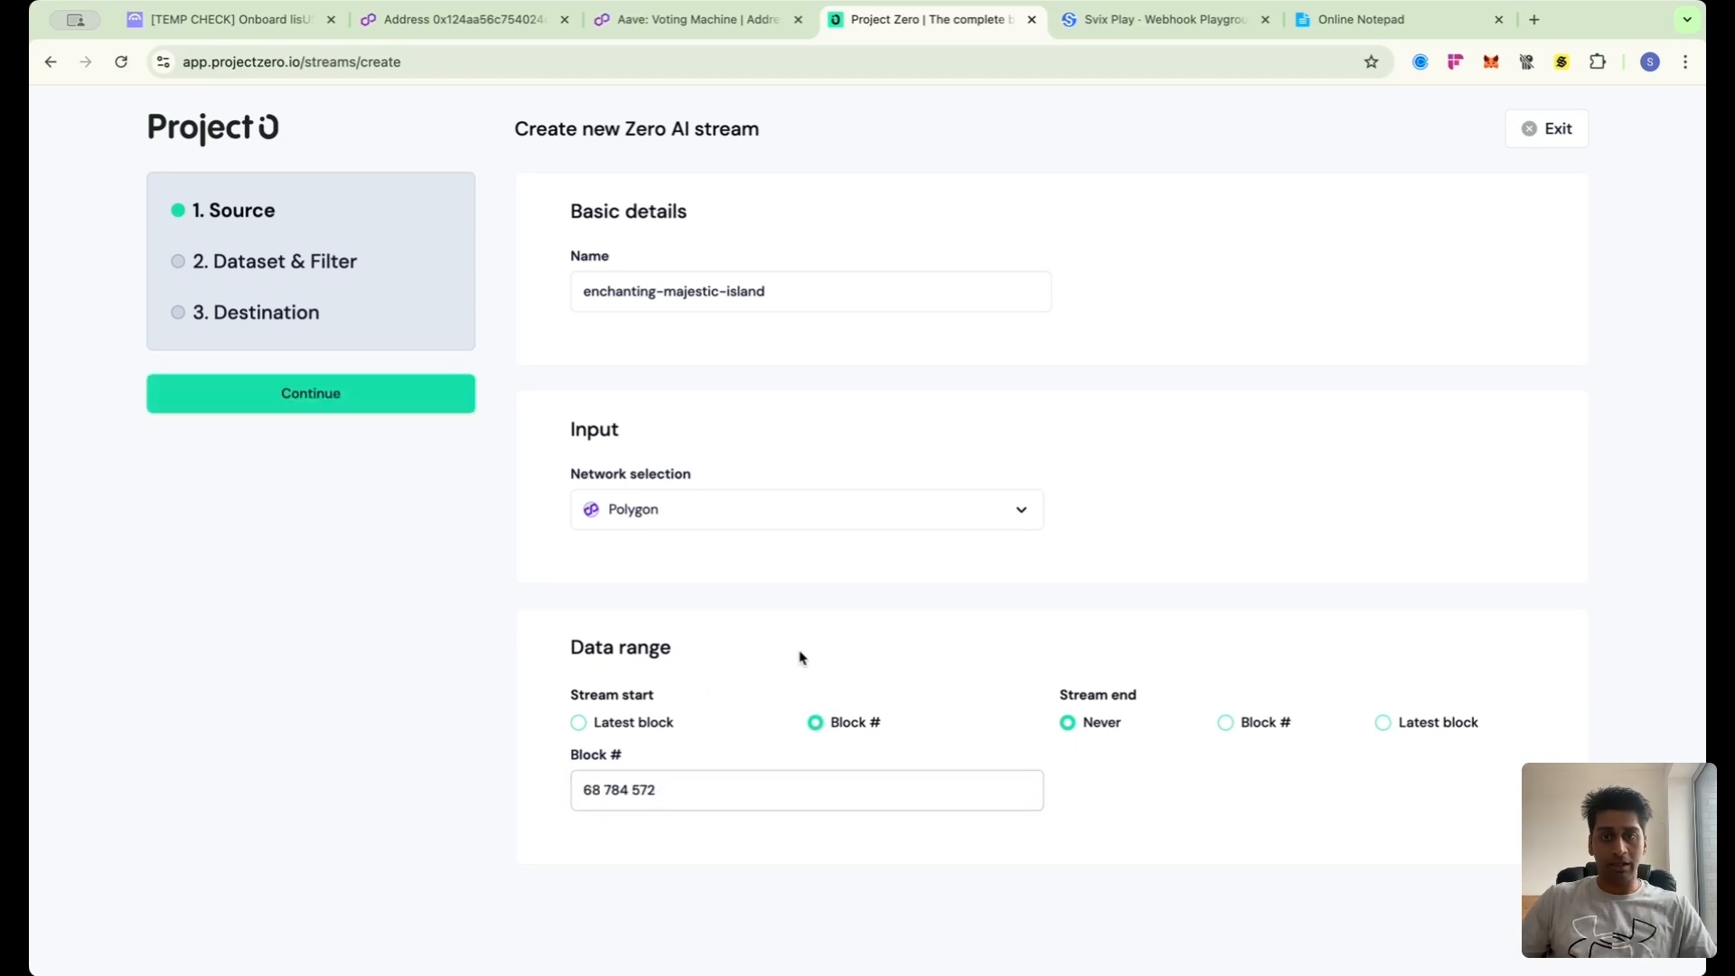
- Set the stream's end to block 68 784 603, taken from the newest Submit Vote transaction on PolygonScan, and continue to Dataset & Filter
left_click(1248, 732)
left_click(426, 17)
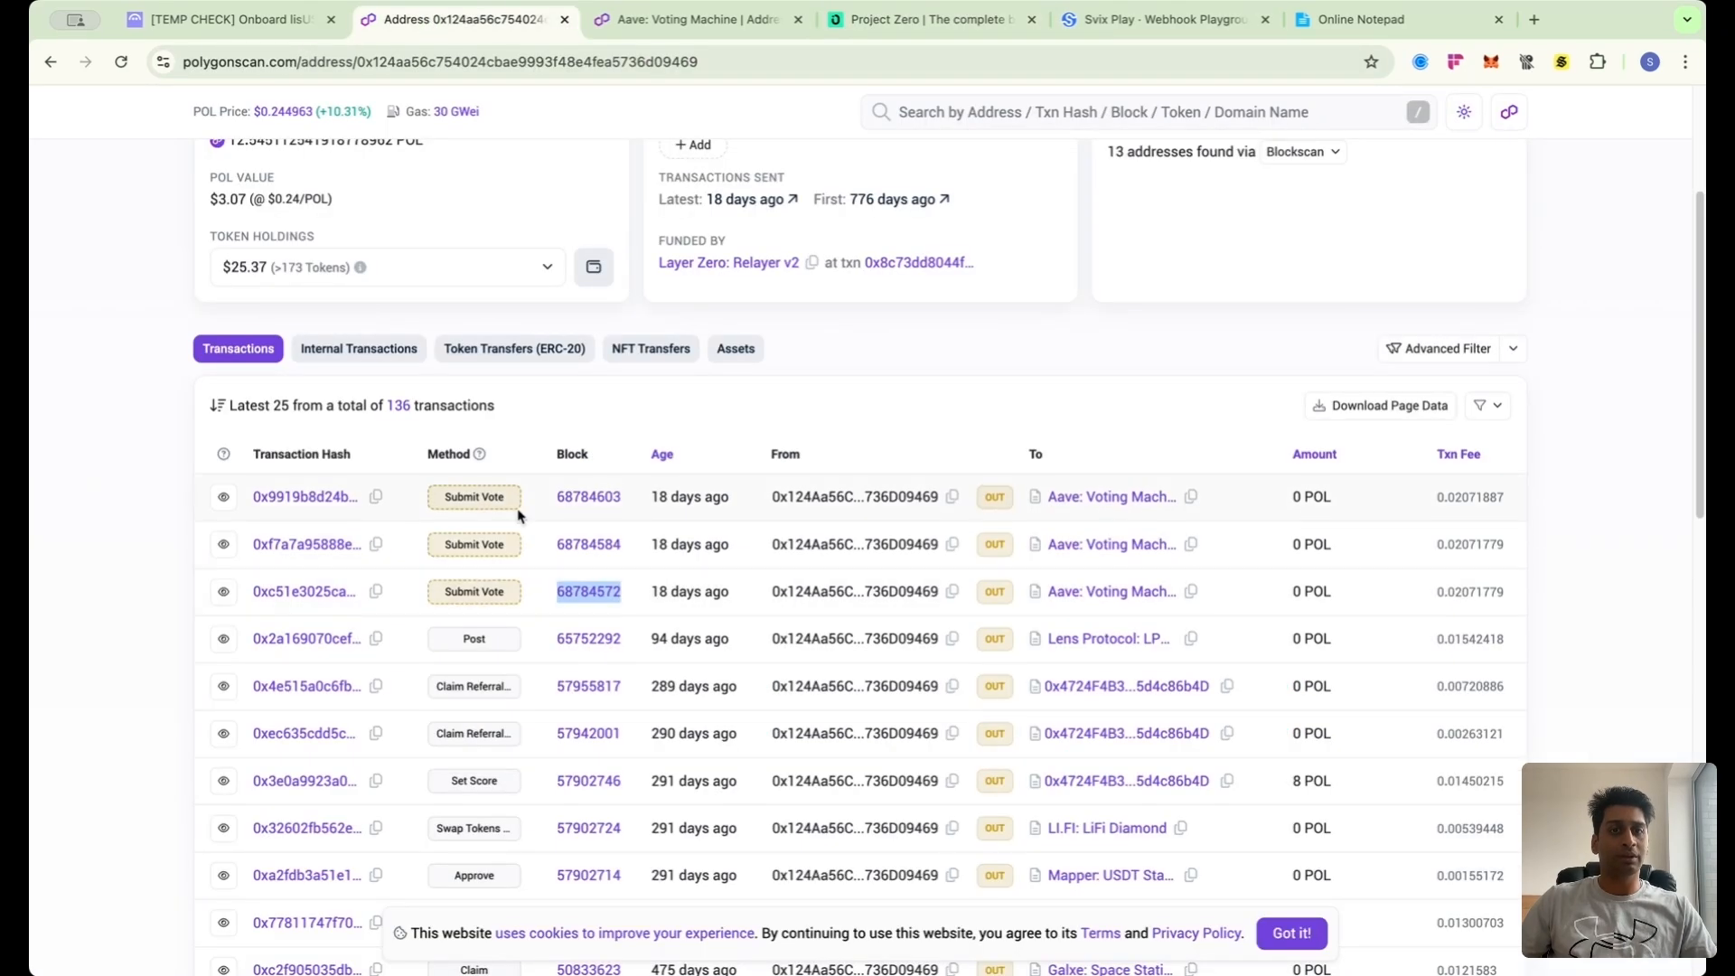
double_click(588, 496)
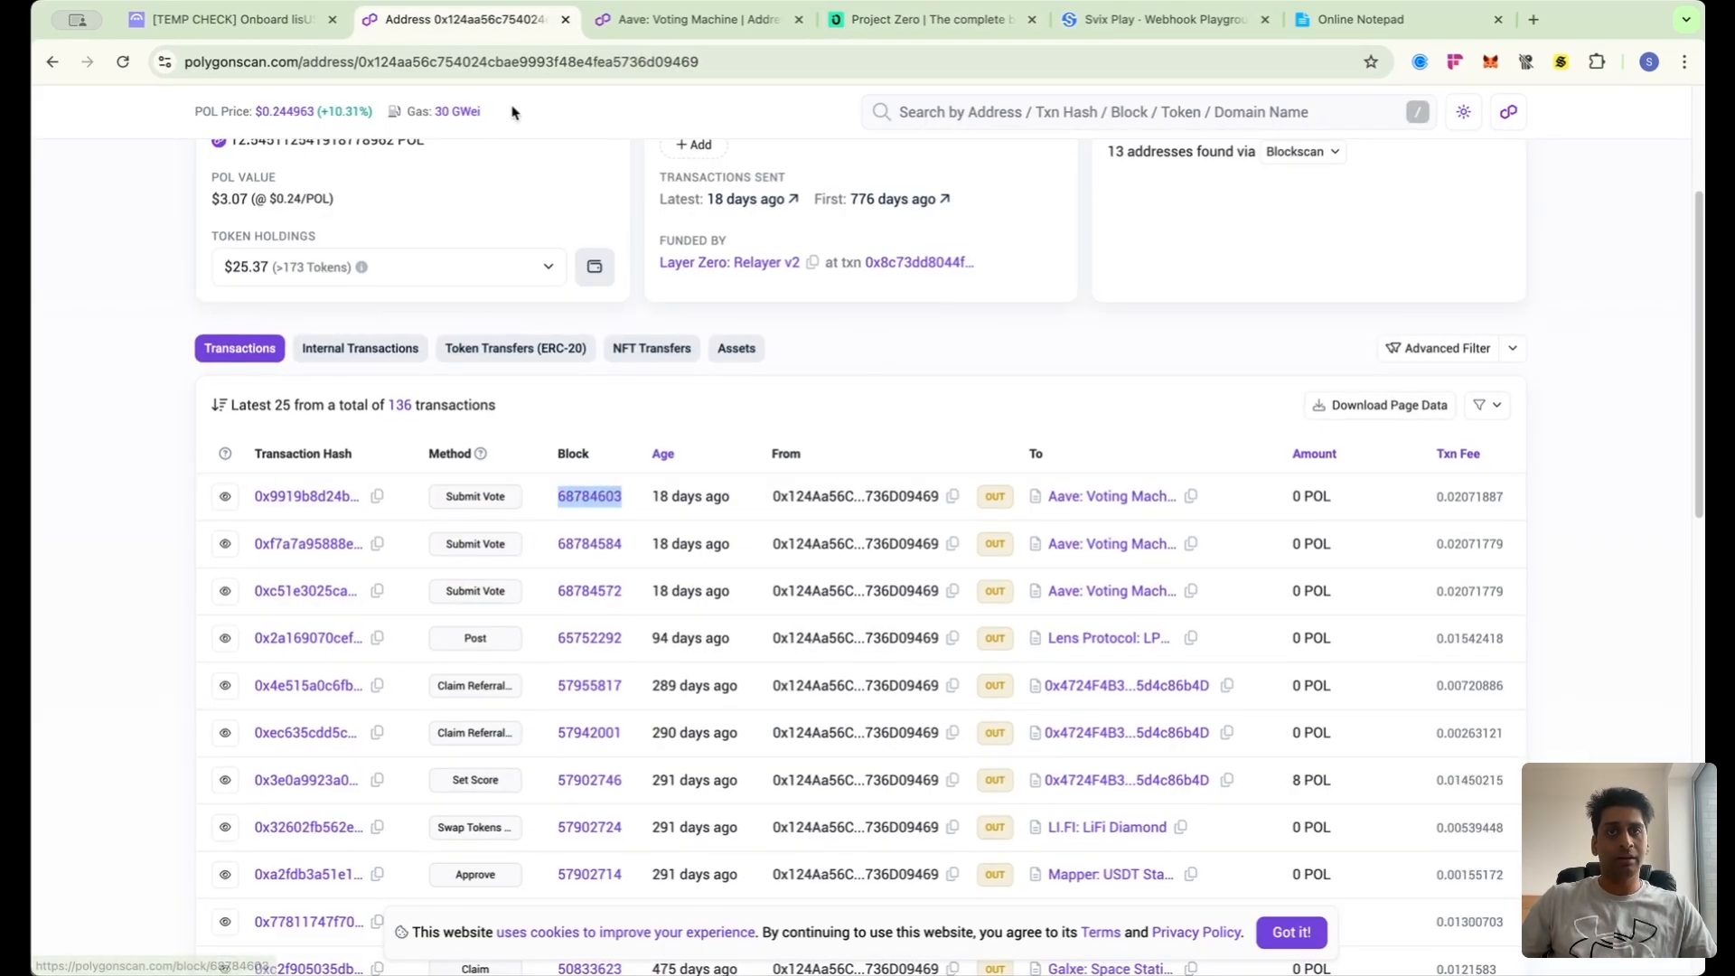
left_click(858, 19)
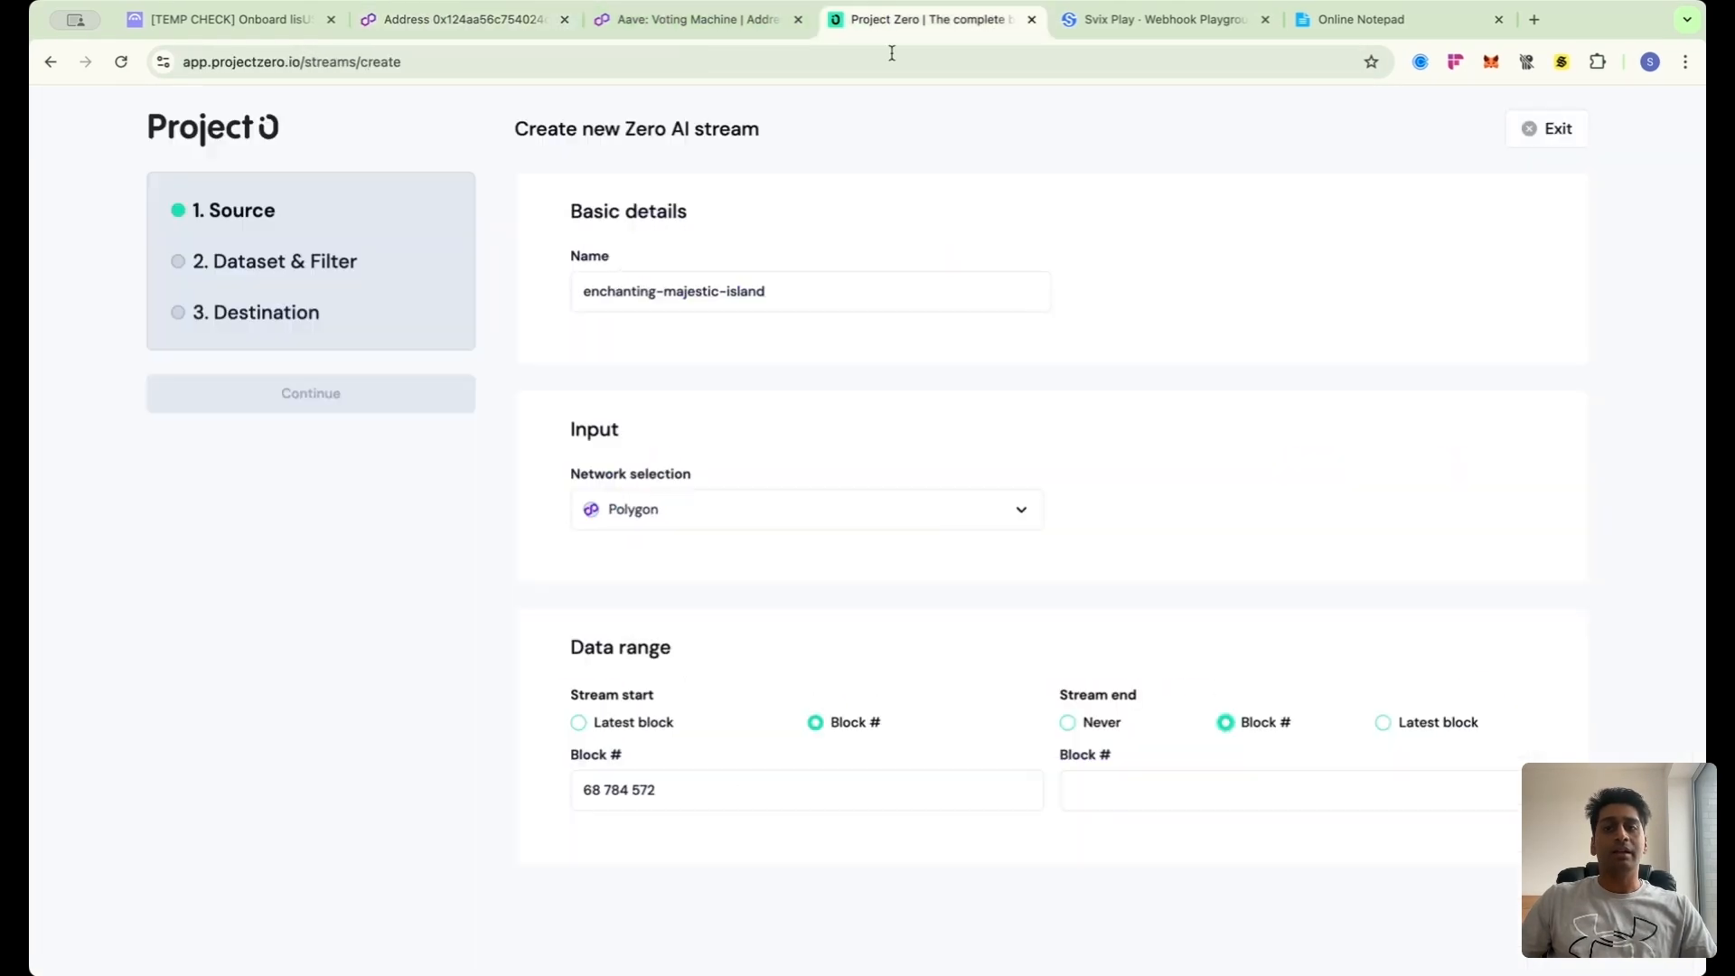
left_click(1201, 786)
type("68 784 603")
left_click(310, 395)
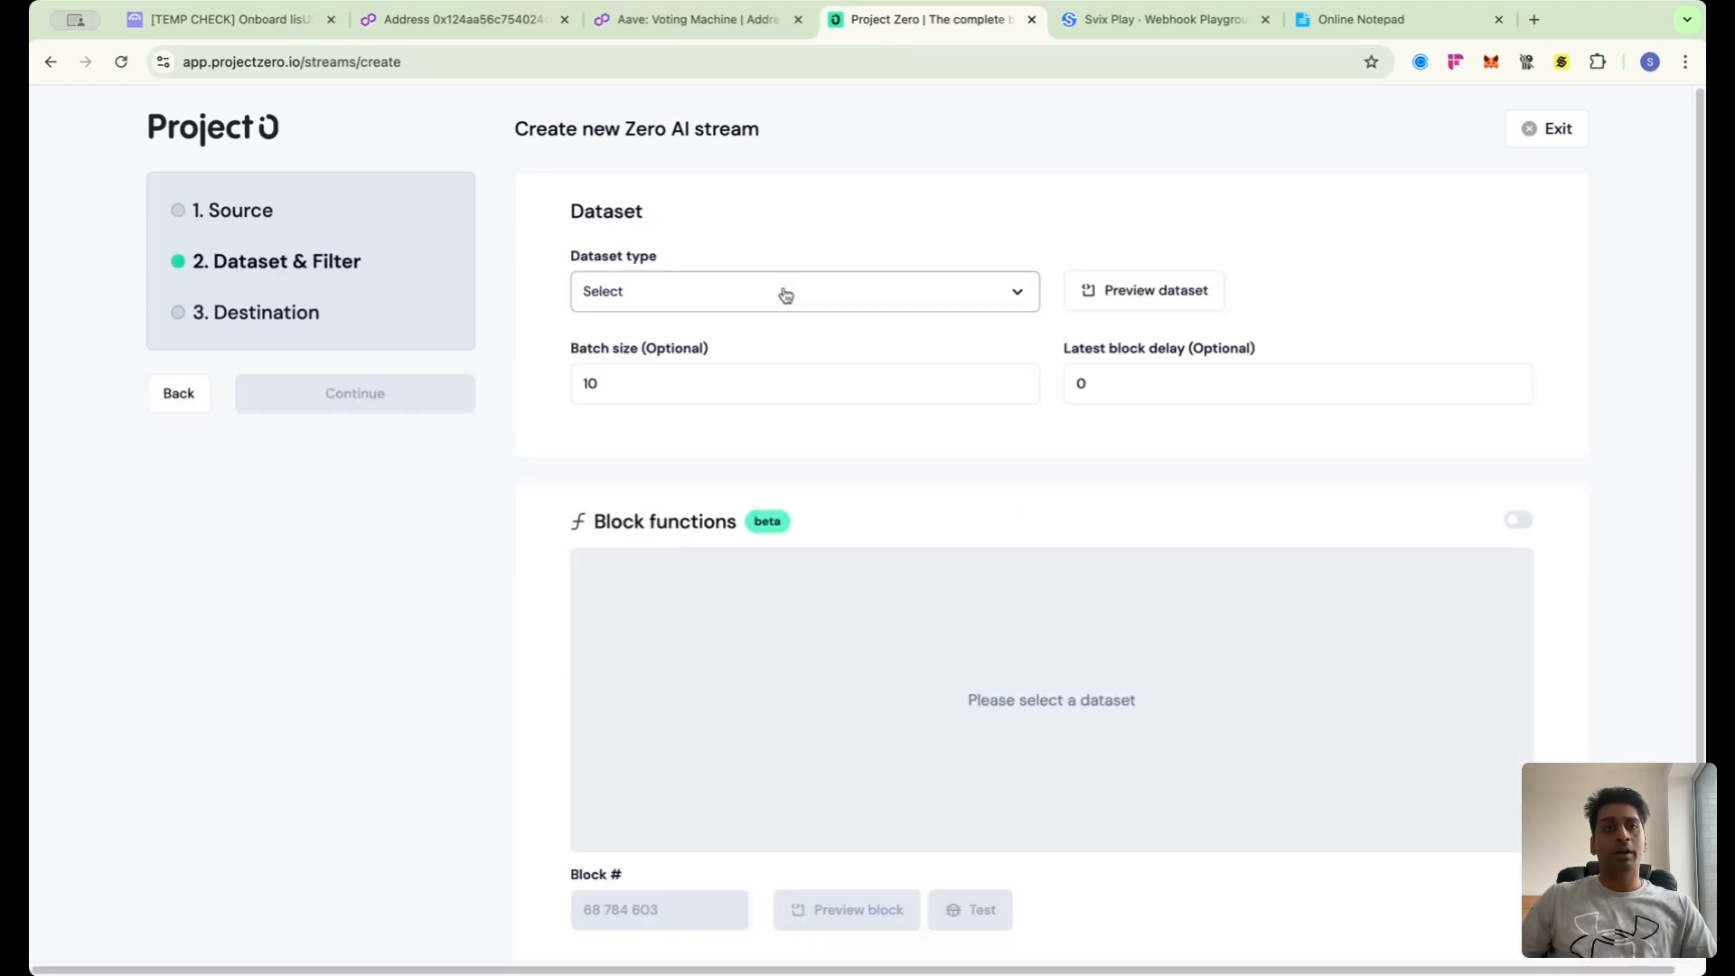
- Set the stream's dataset type to Logs
left_click(753, 292)
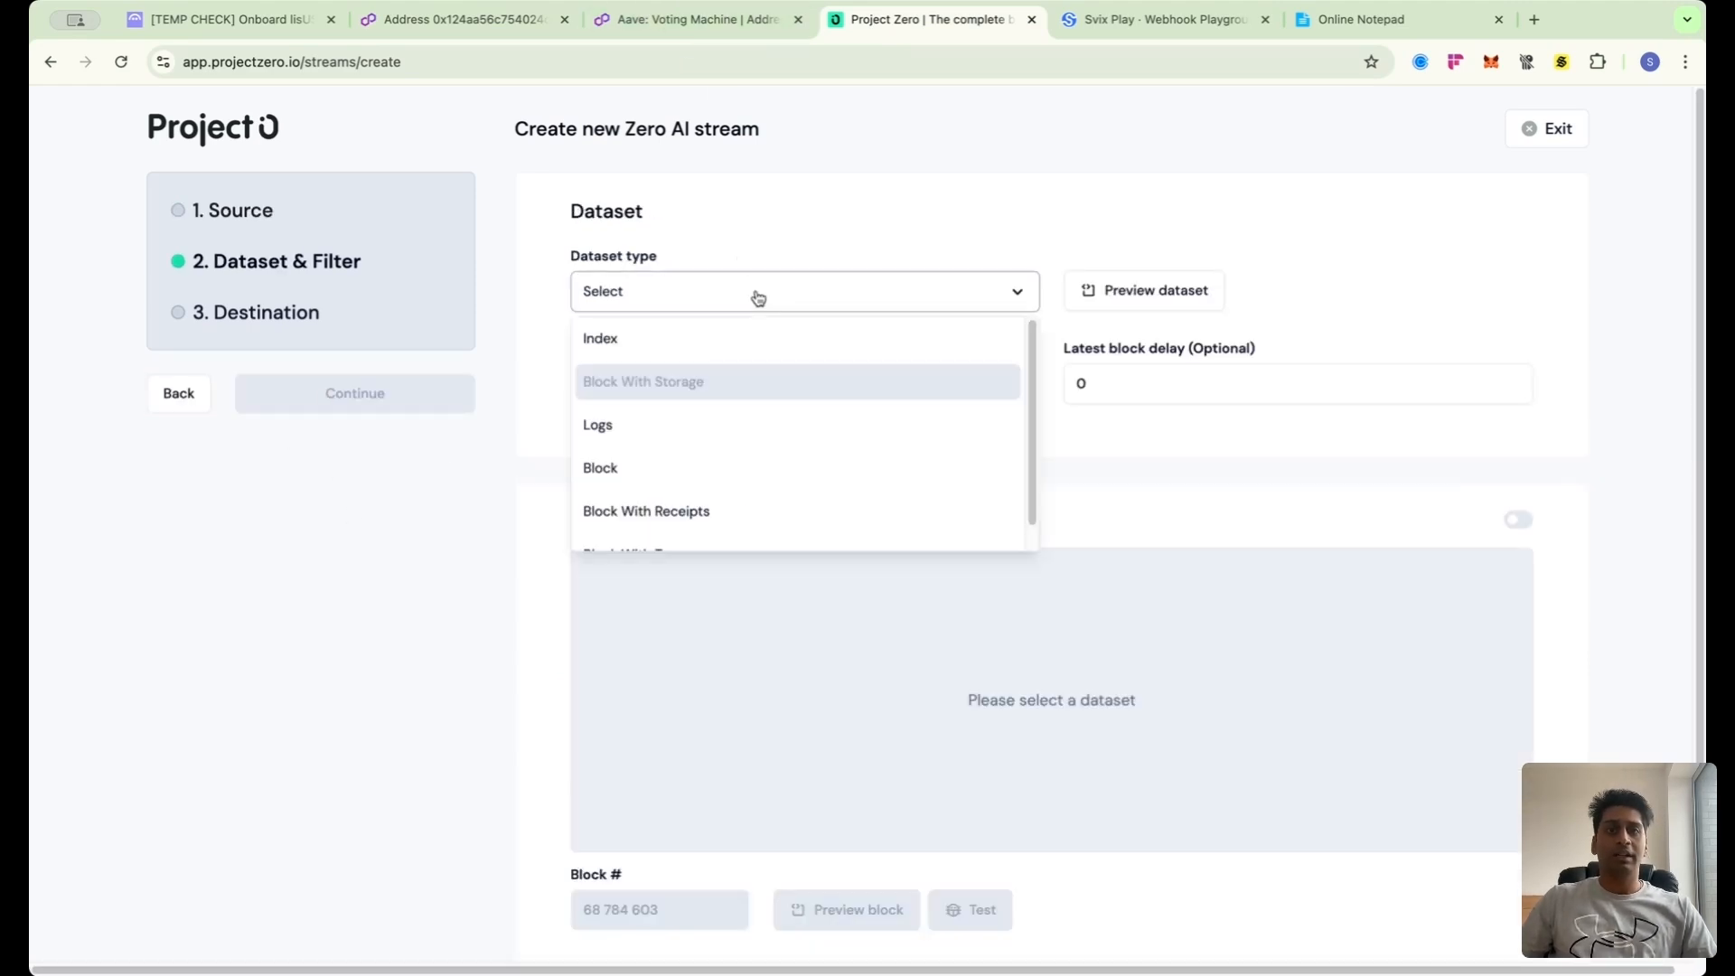
scroll(775, 485, "down", 1)
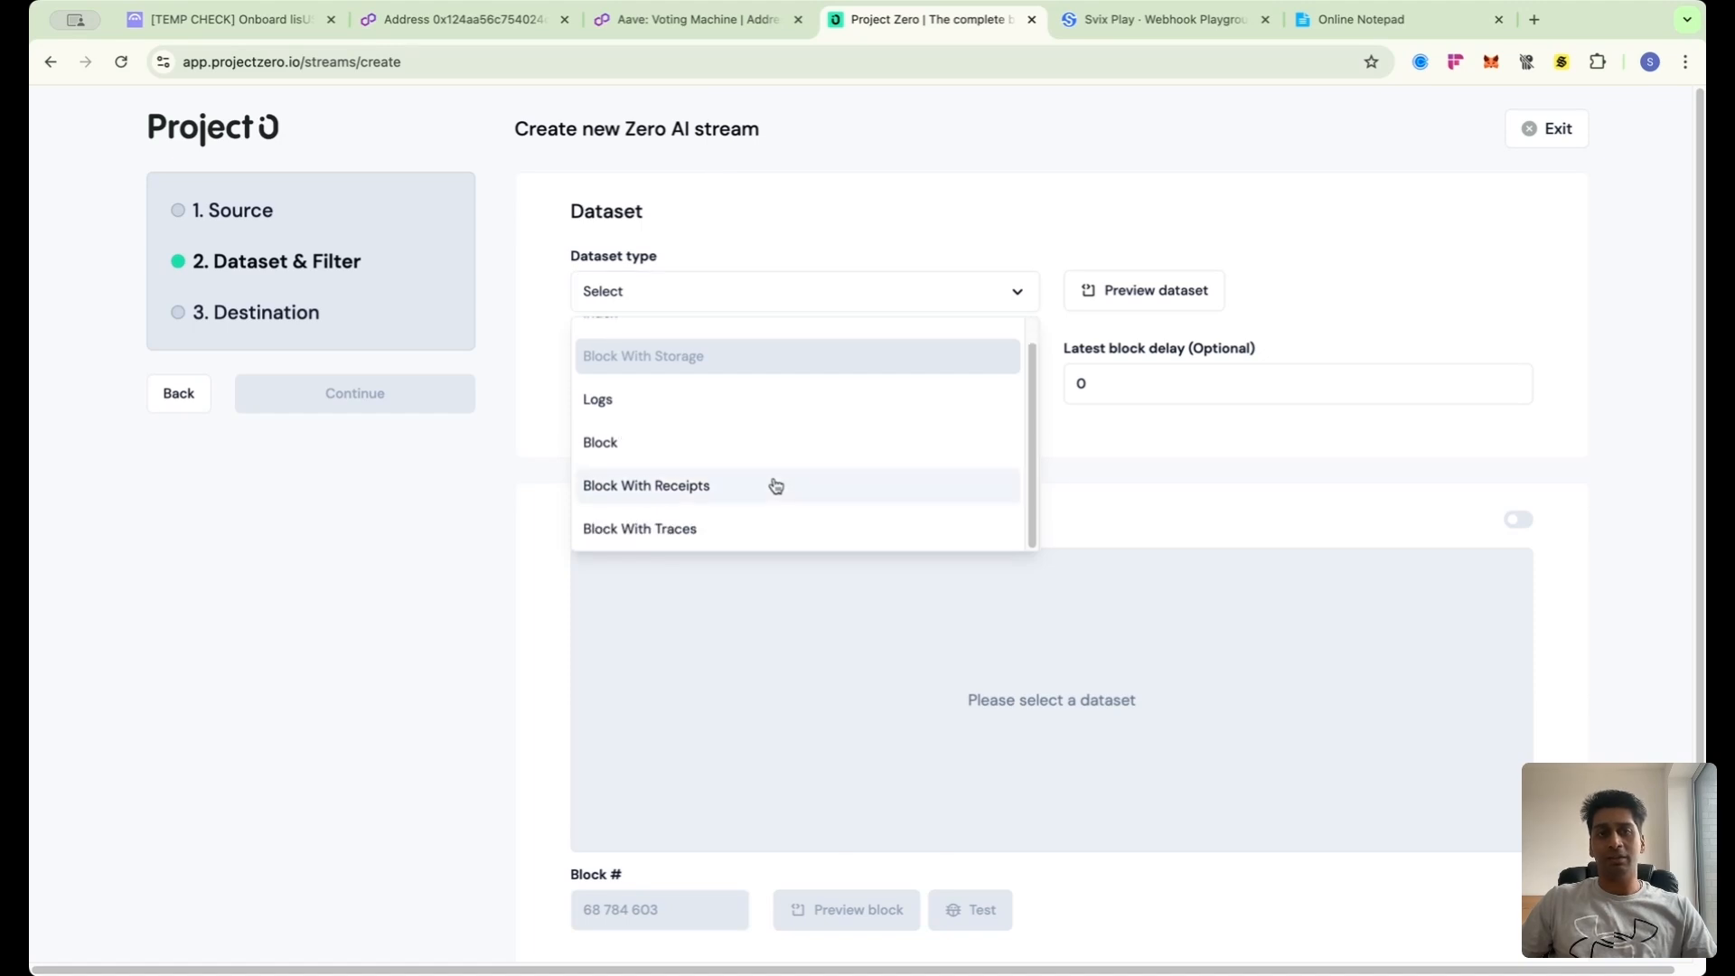
scroll(775, 485, "down", 1)
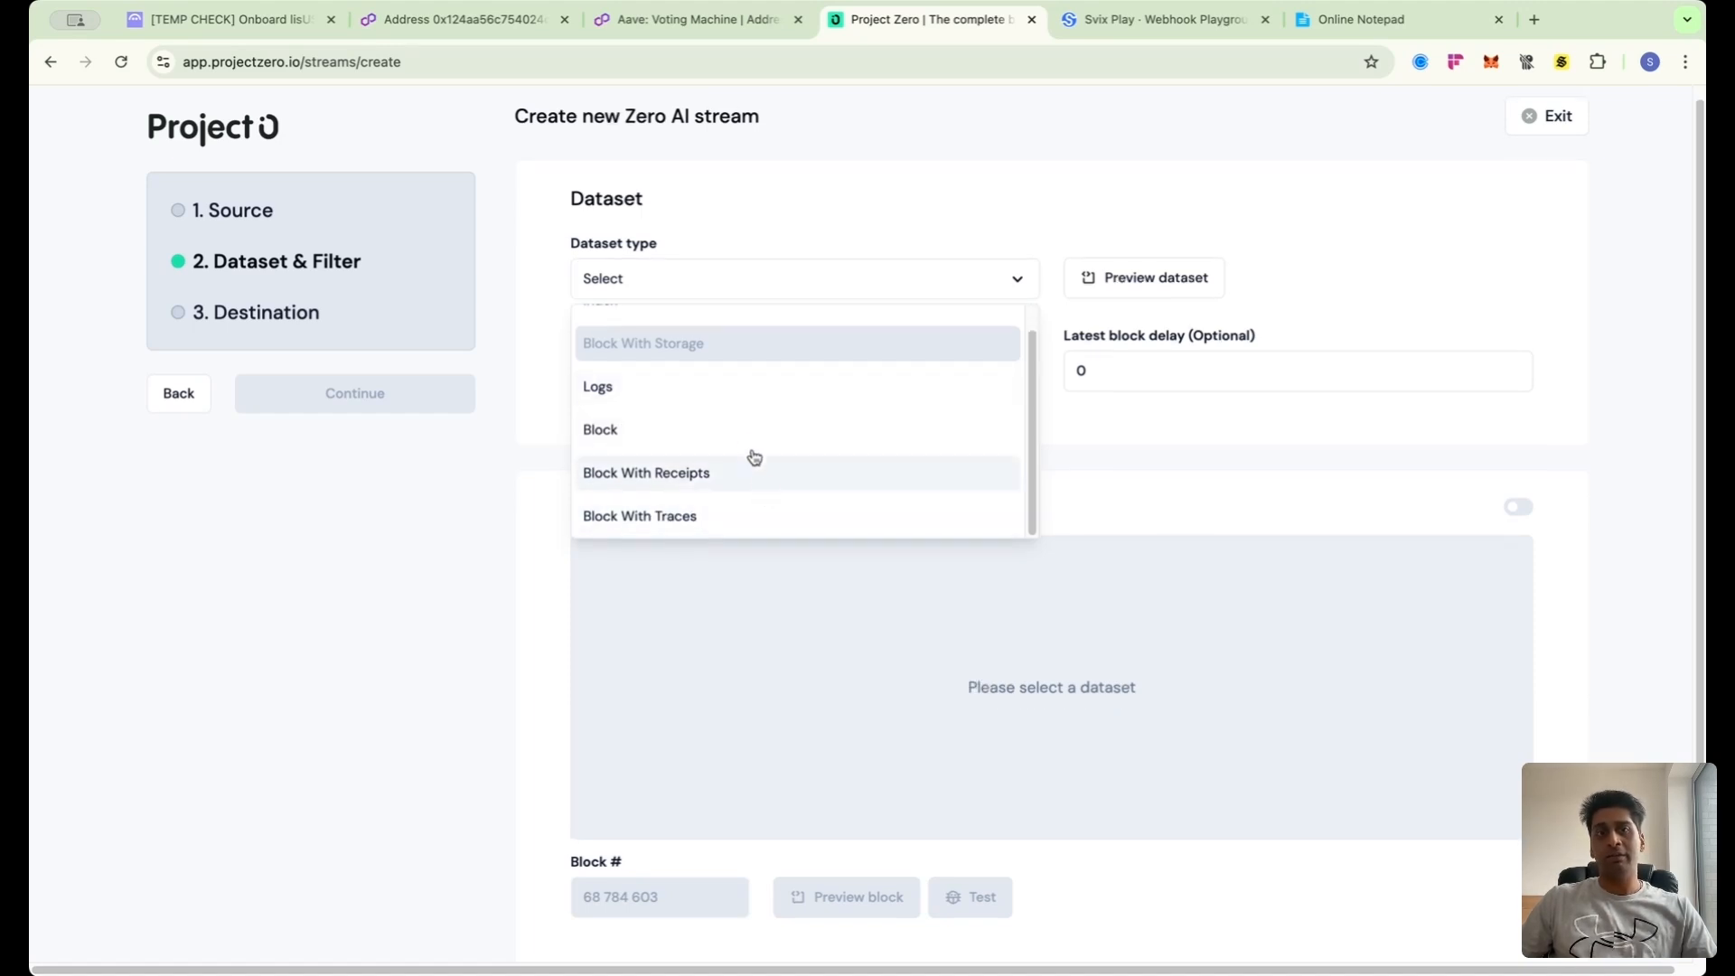
left_click(736, 394)
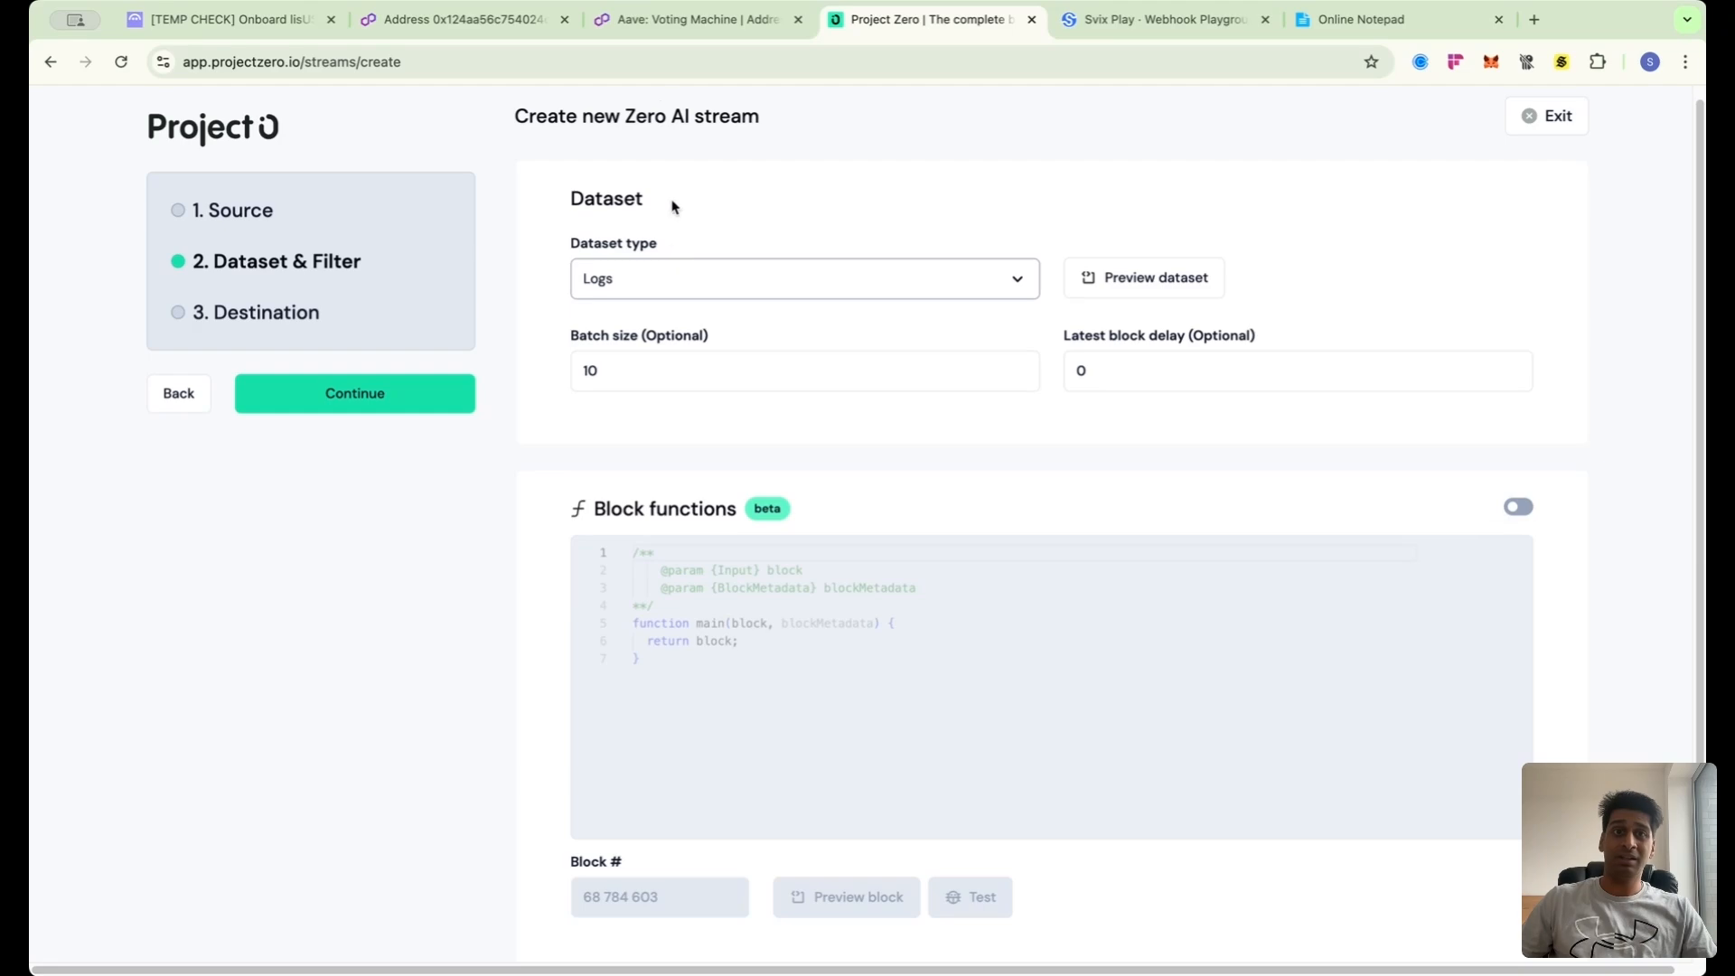
- Switch to PolygonScan and examine the Aave Voting Machine's VoteEmitted events, including their topics and parameters
left_click(669, 25)
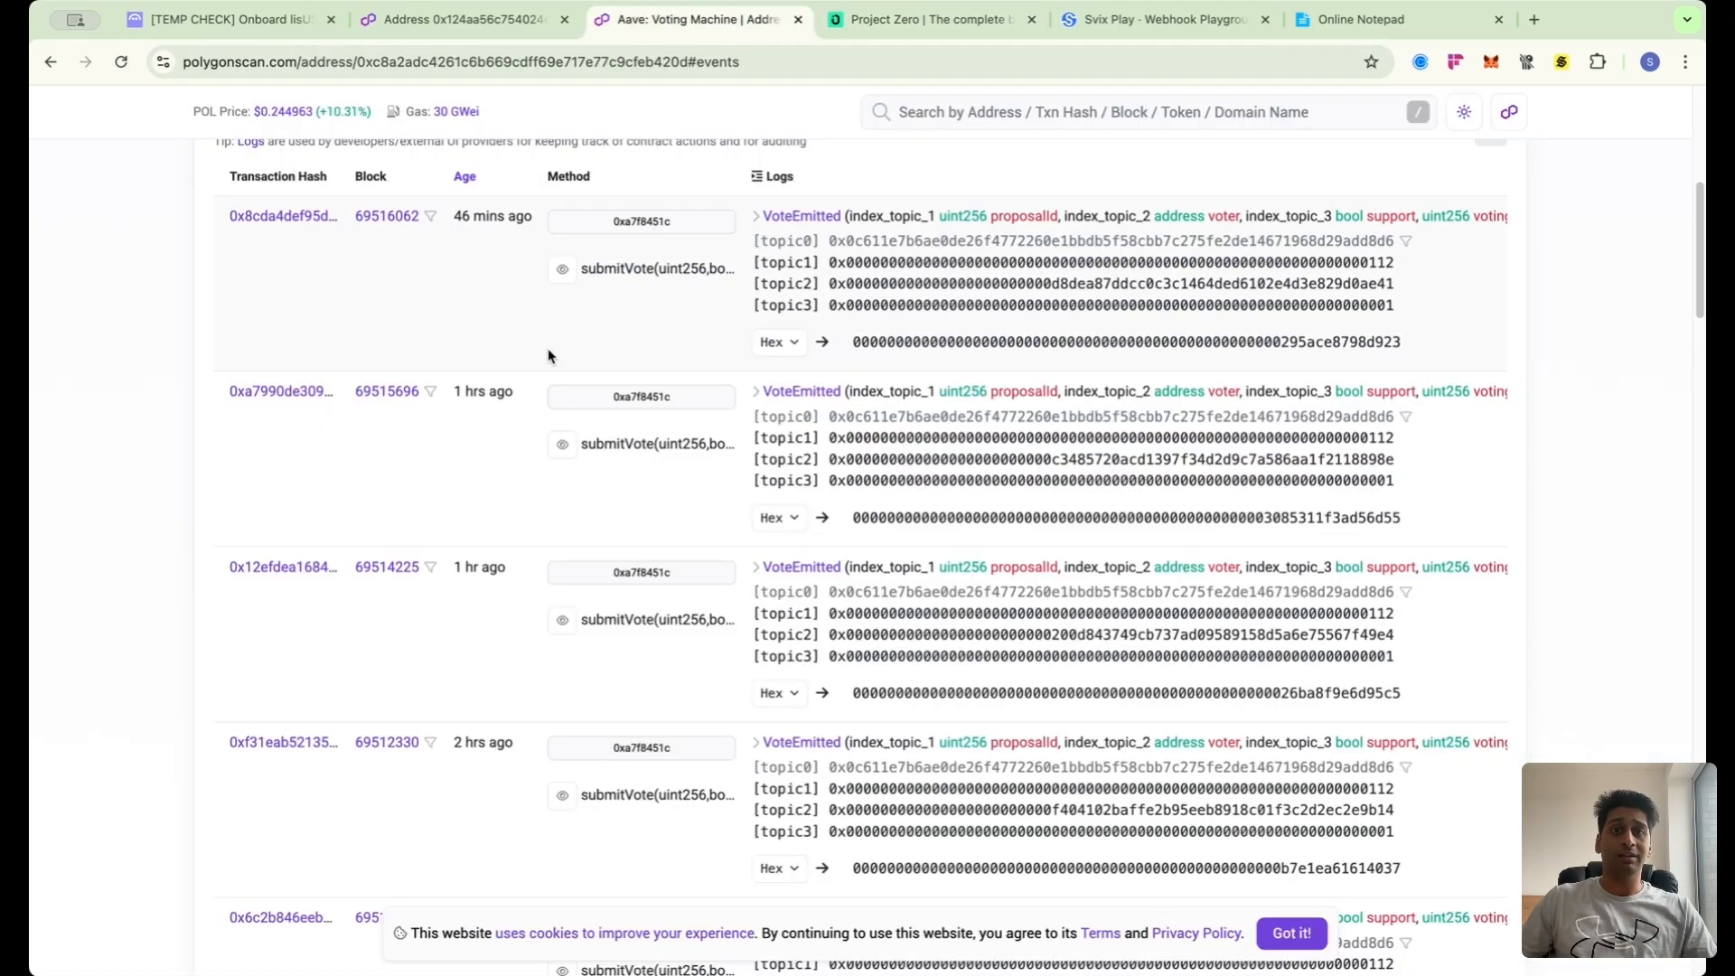
scroll(414, 336, "up", 3)
scroll(414, 336, "up", 2)
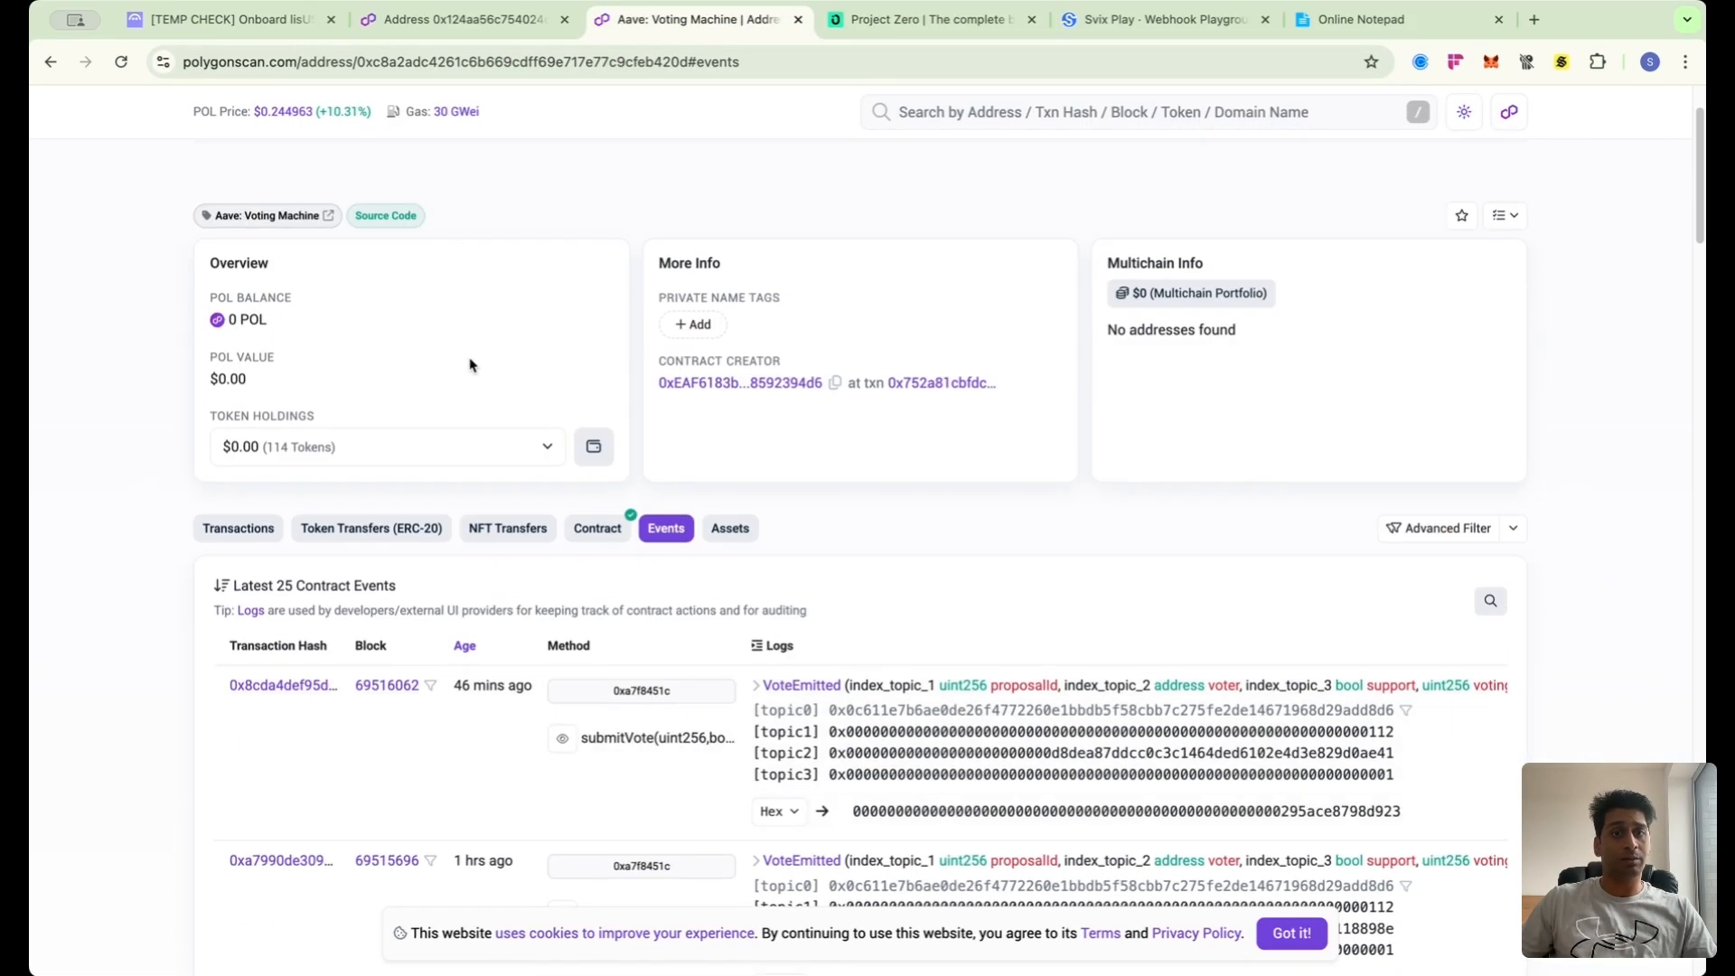
scroll(469, 359, "up", 3)
scroll(469, 360, "down", 3)
scroll(655, 474, "down", 2)
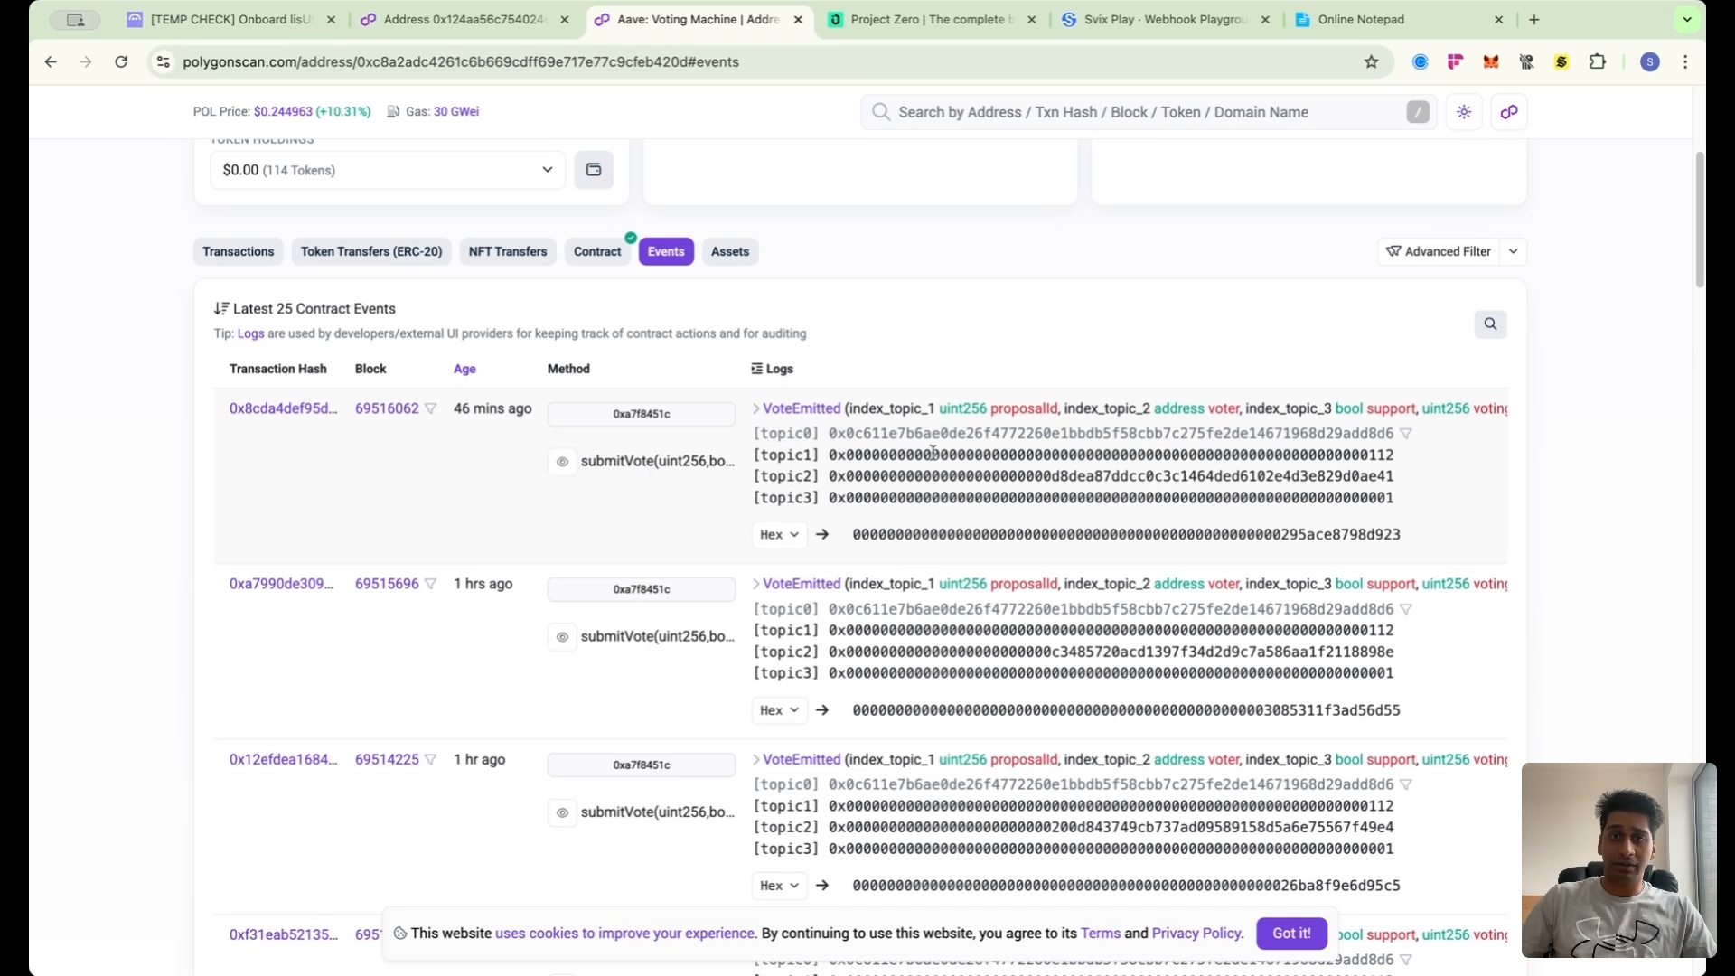
scroll(1047, 474, "right", 3)
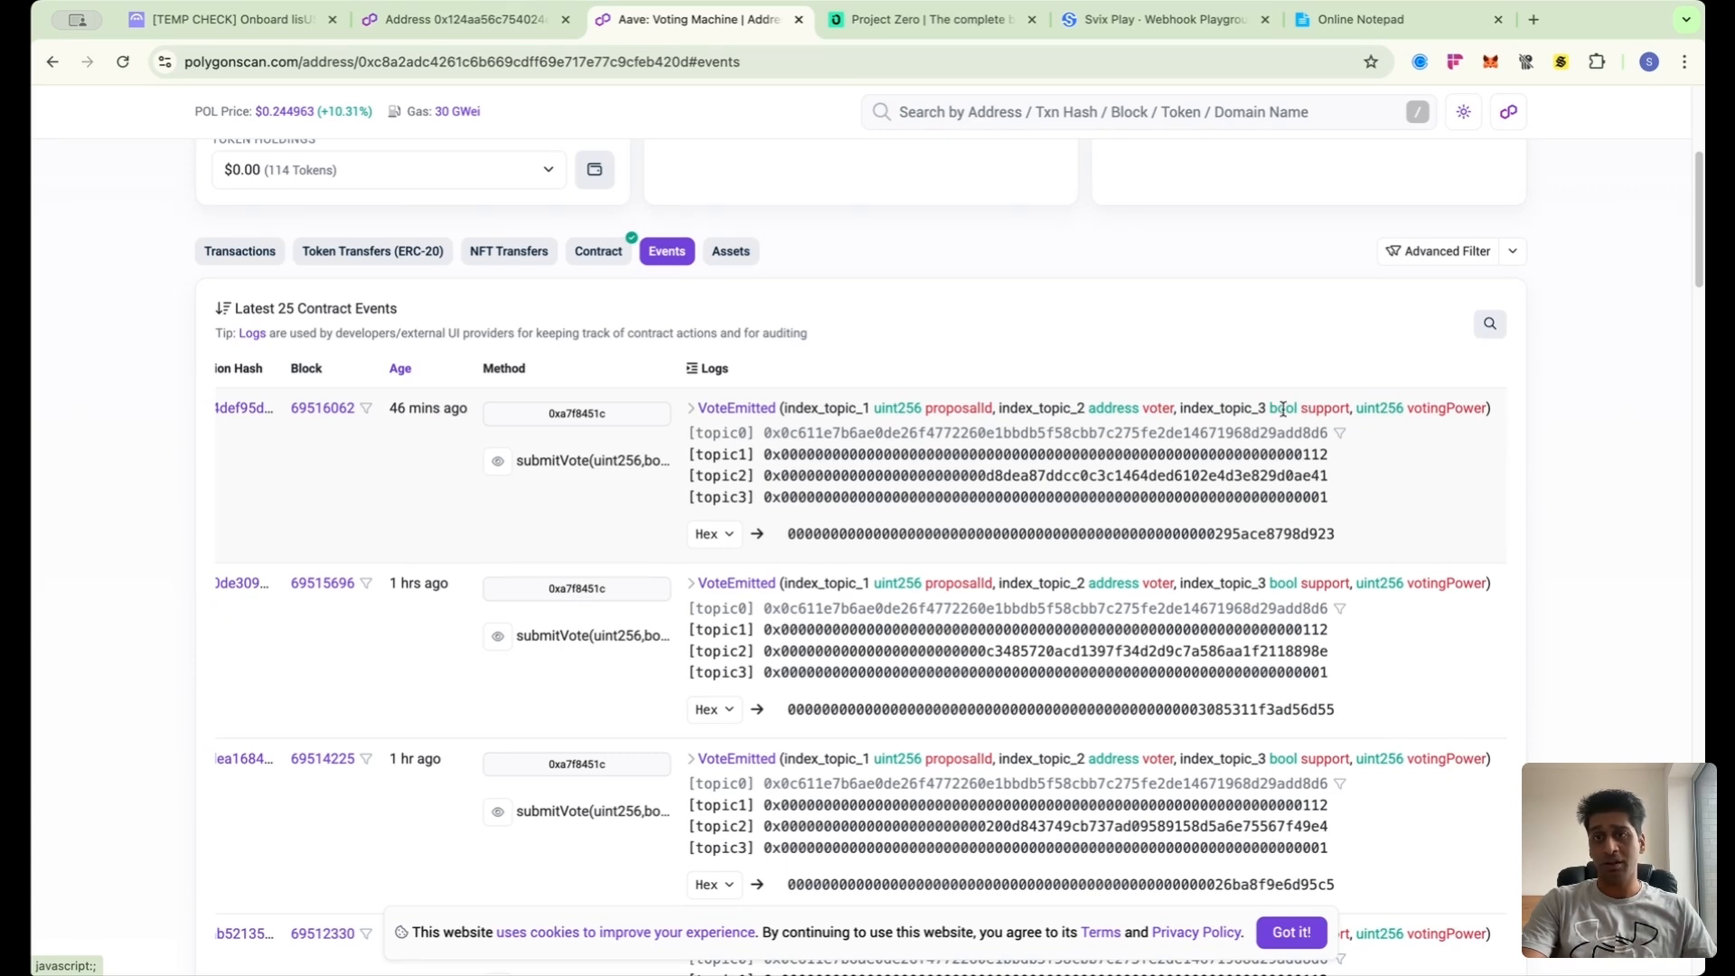
left_click(594, 169)
- Return to Project Zero, enable Block functions and clear the default function code
left_click(930, 19)
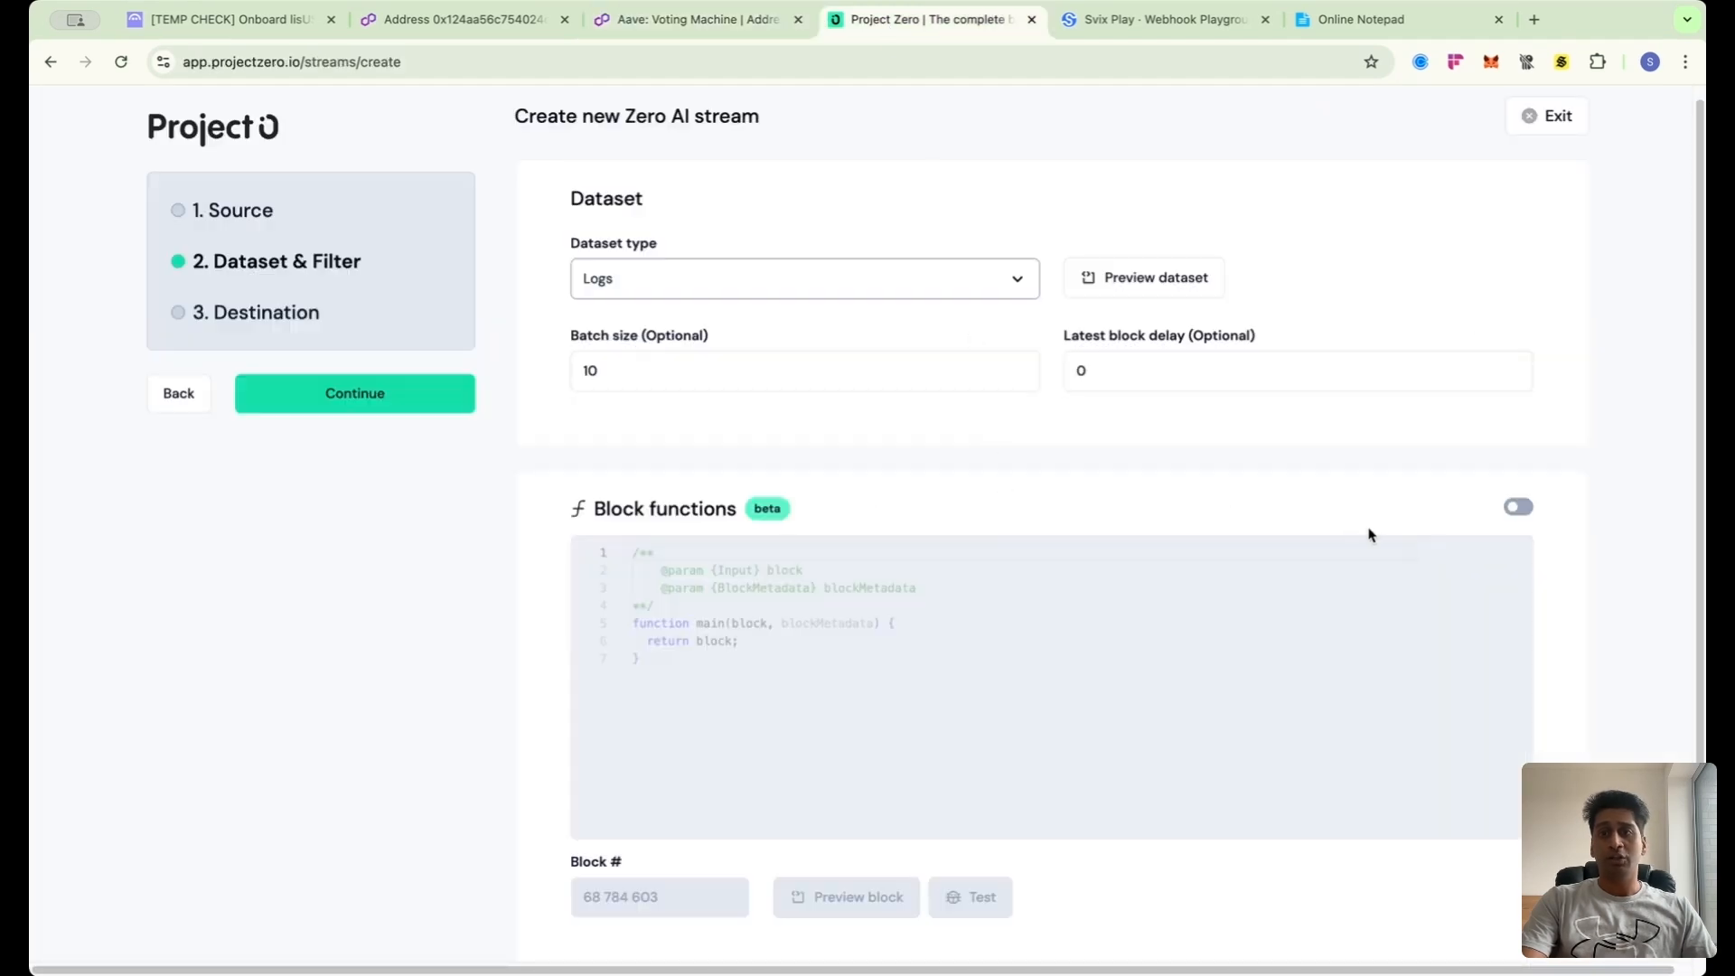
left_click(1518, 508)
left_click(916, 728)
key("super+a")
key("BackSpace")
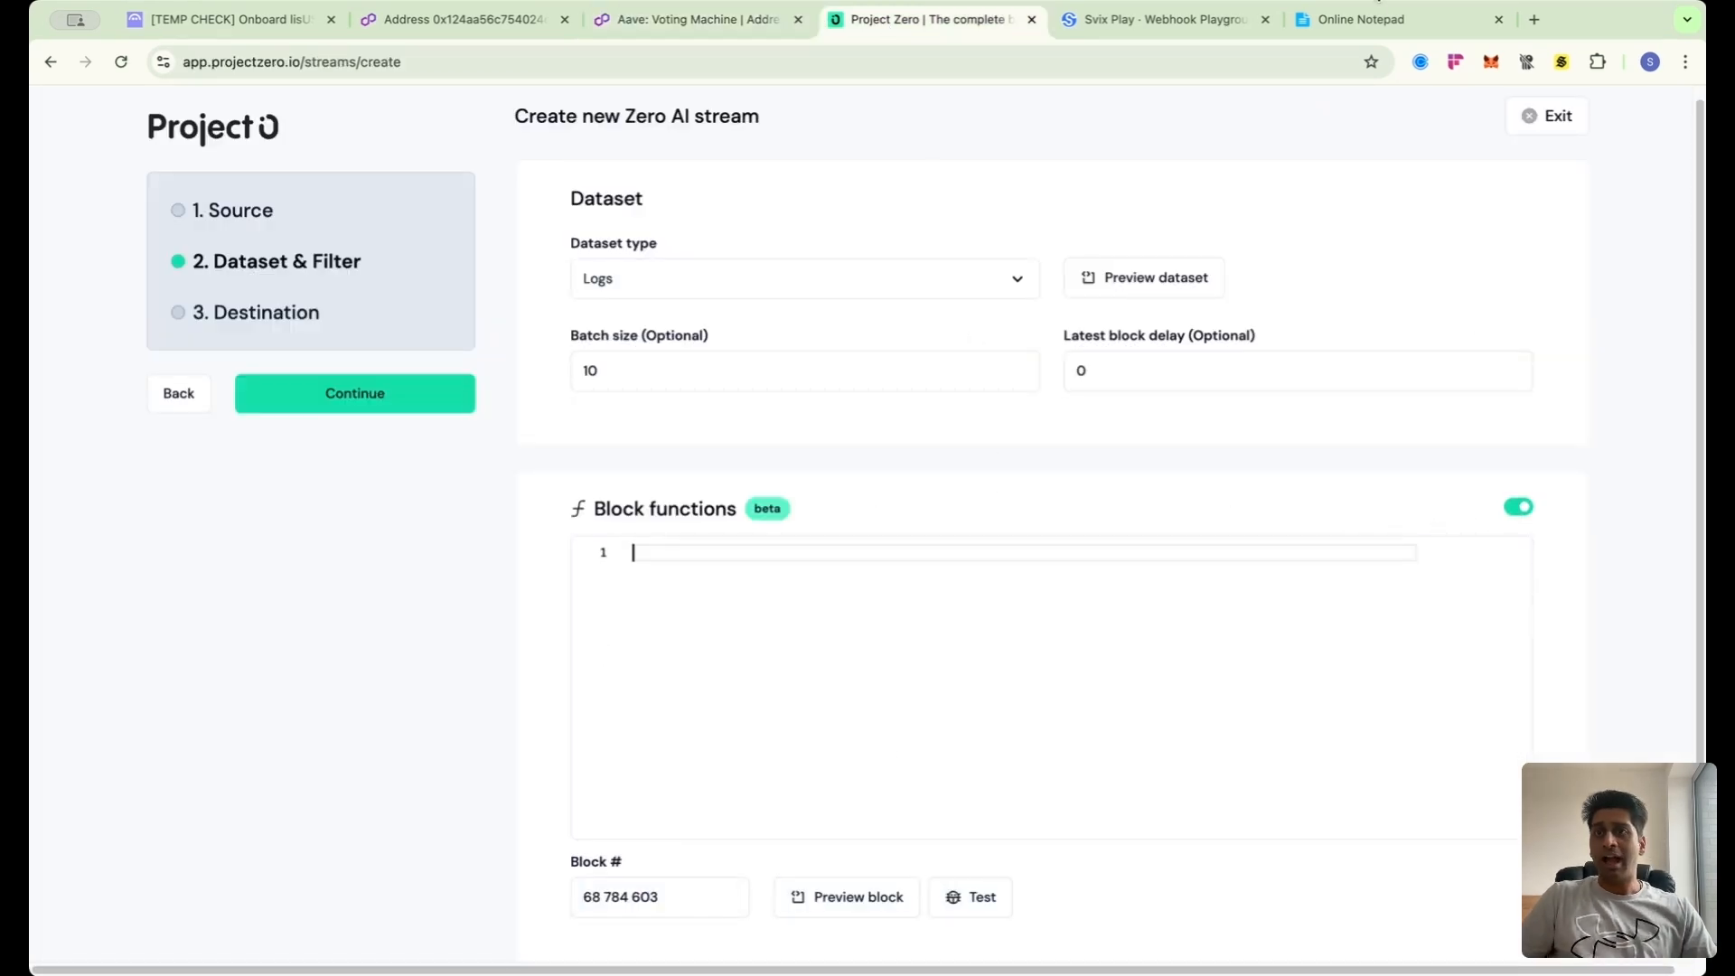
- Copy the entire vote-filtering script from Online Notepad and paste it into the Block functions editor in Project Zero
left_click(1363, 21)
left_click(823, 500)
key("super+a")
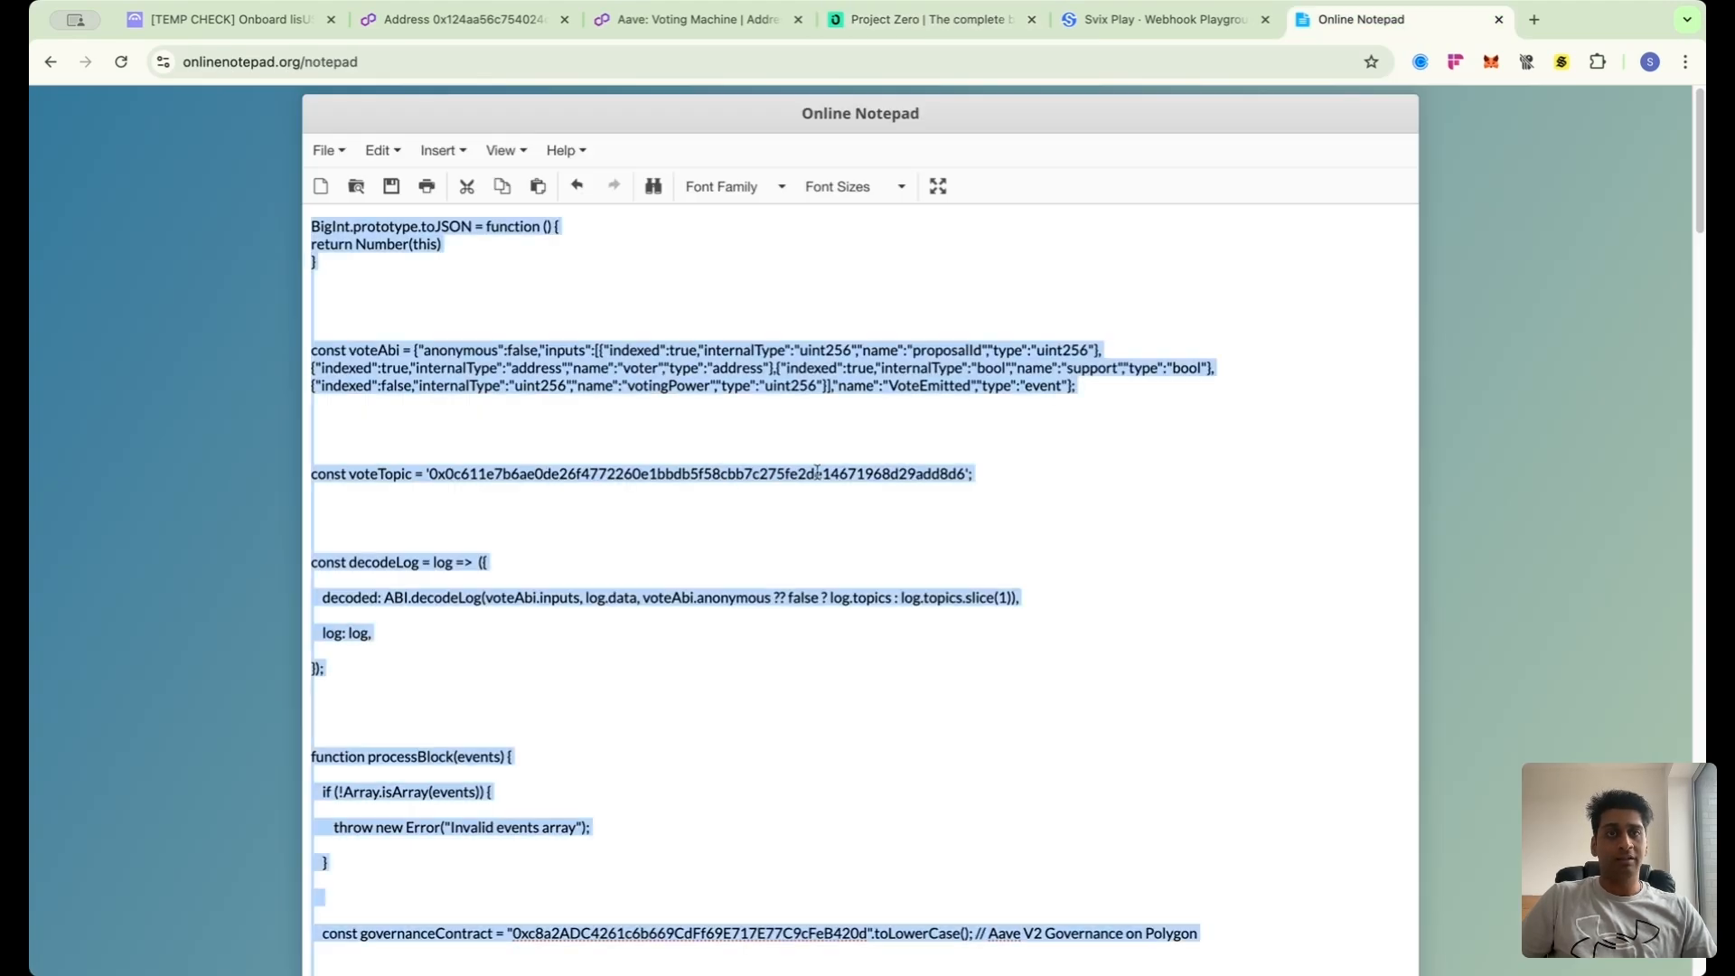
left_click(899, 22)
key("super+v")
- Delete two blank lines between the BigInt toJSON function and the voteAbi declaration at the script's beginning
scroll(890, 651, "up", 20)
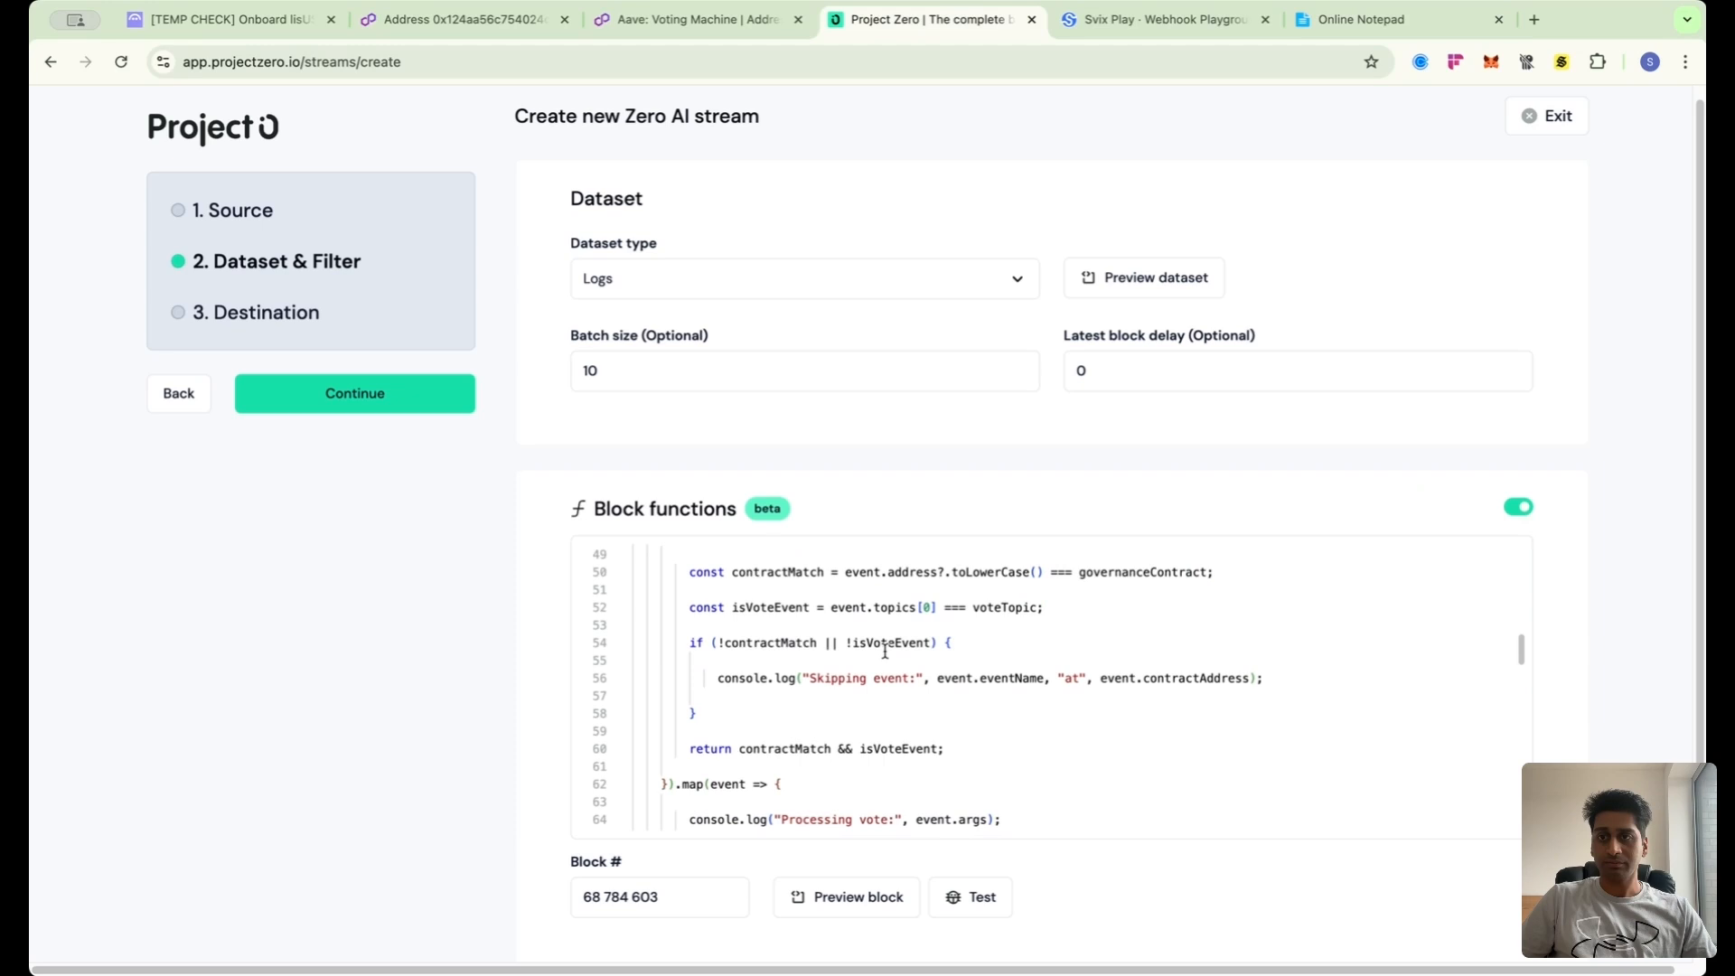
left_click(876, 632)
key("BackSpace")
key("BackSpace")
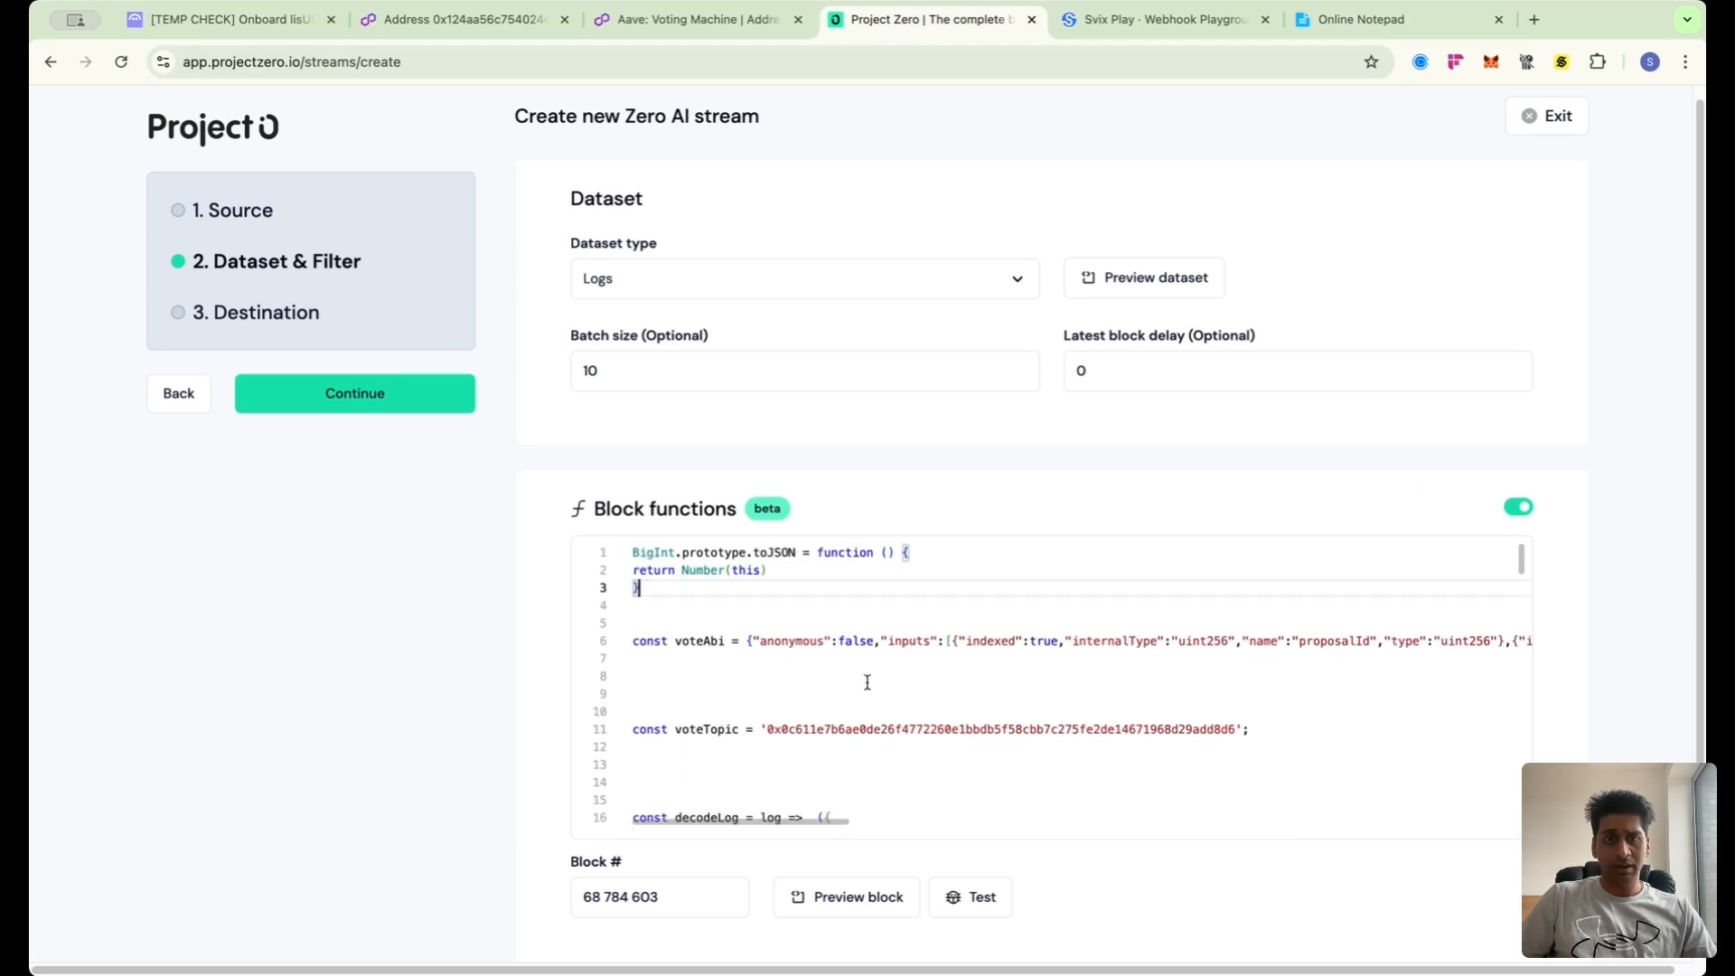
- Review the inputs declared in the script's voteAbi constant by highlighting them along the line
scroll(867, 681, "down", 1)
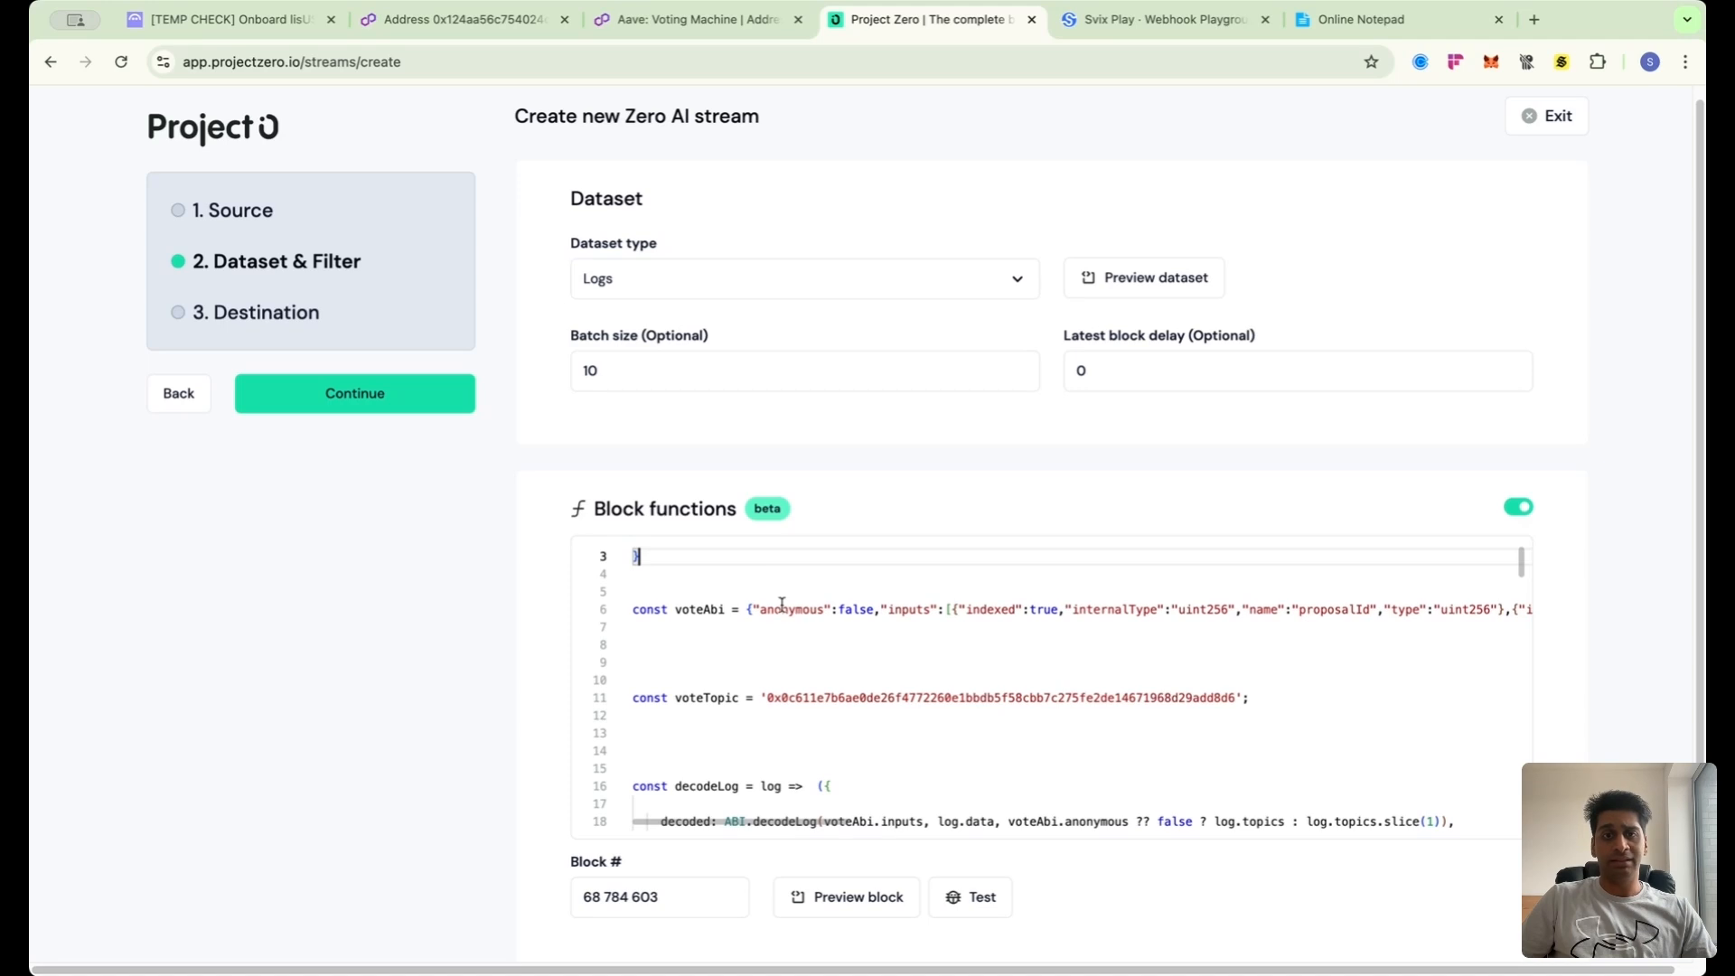
left_click_drag(760, 609, 917, 619)
left_click_drag(1030, 620, 1509, 611)
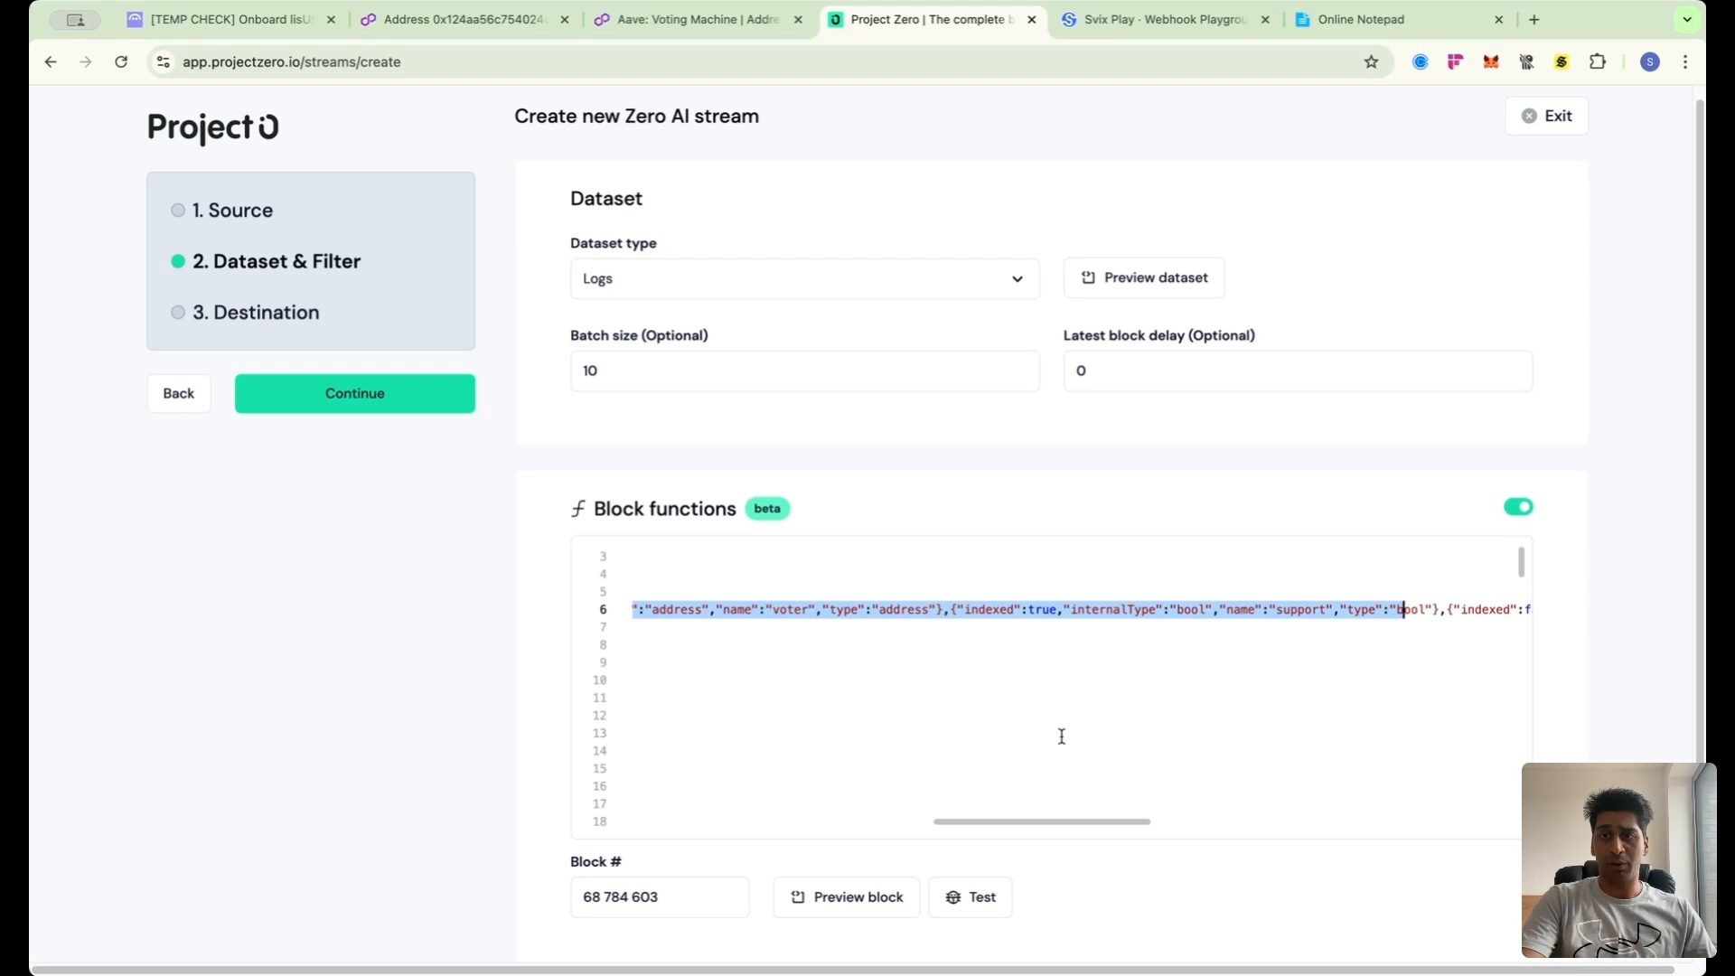
- Highlight the voteTopic hash in the script and compare it with topic0 of the VoteEmitted events on PolygonScan, returning to Project Zero
scroll(1061, 736, "left", 10)
scroll(903, 687, "down", 3)
double_click(772, 601)
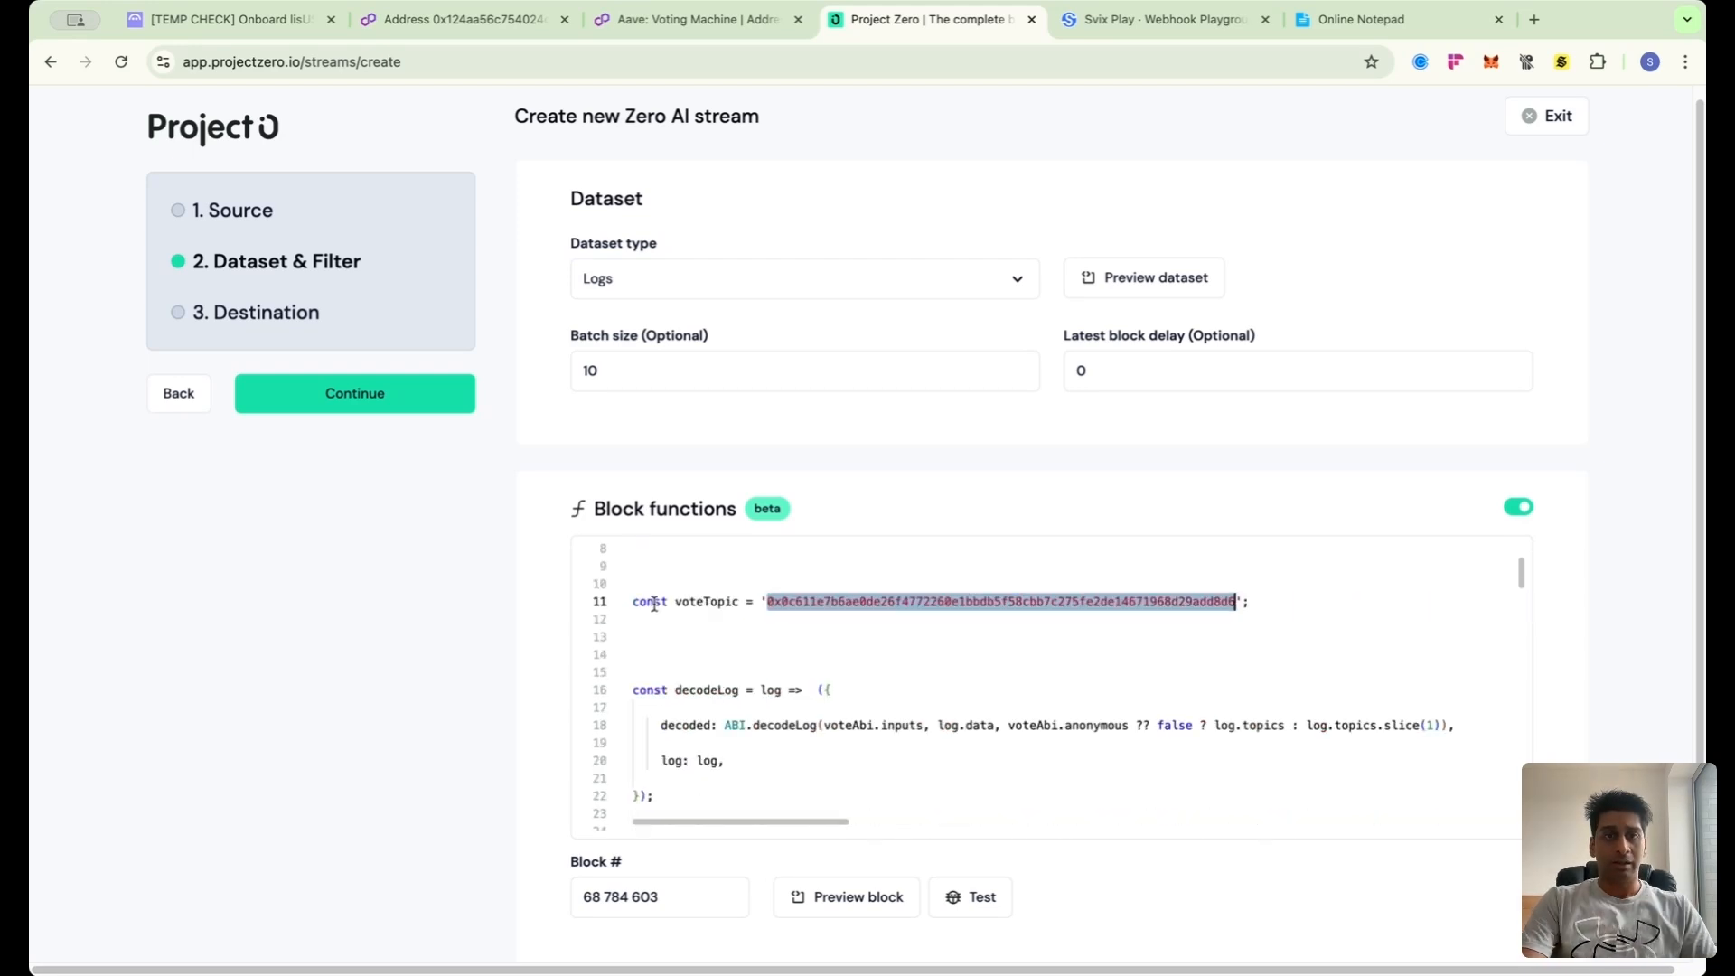
scroll(694, 610, "up", 1)
left_click(787, 630)
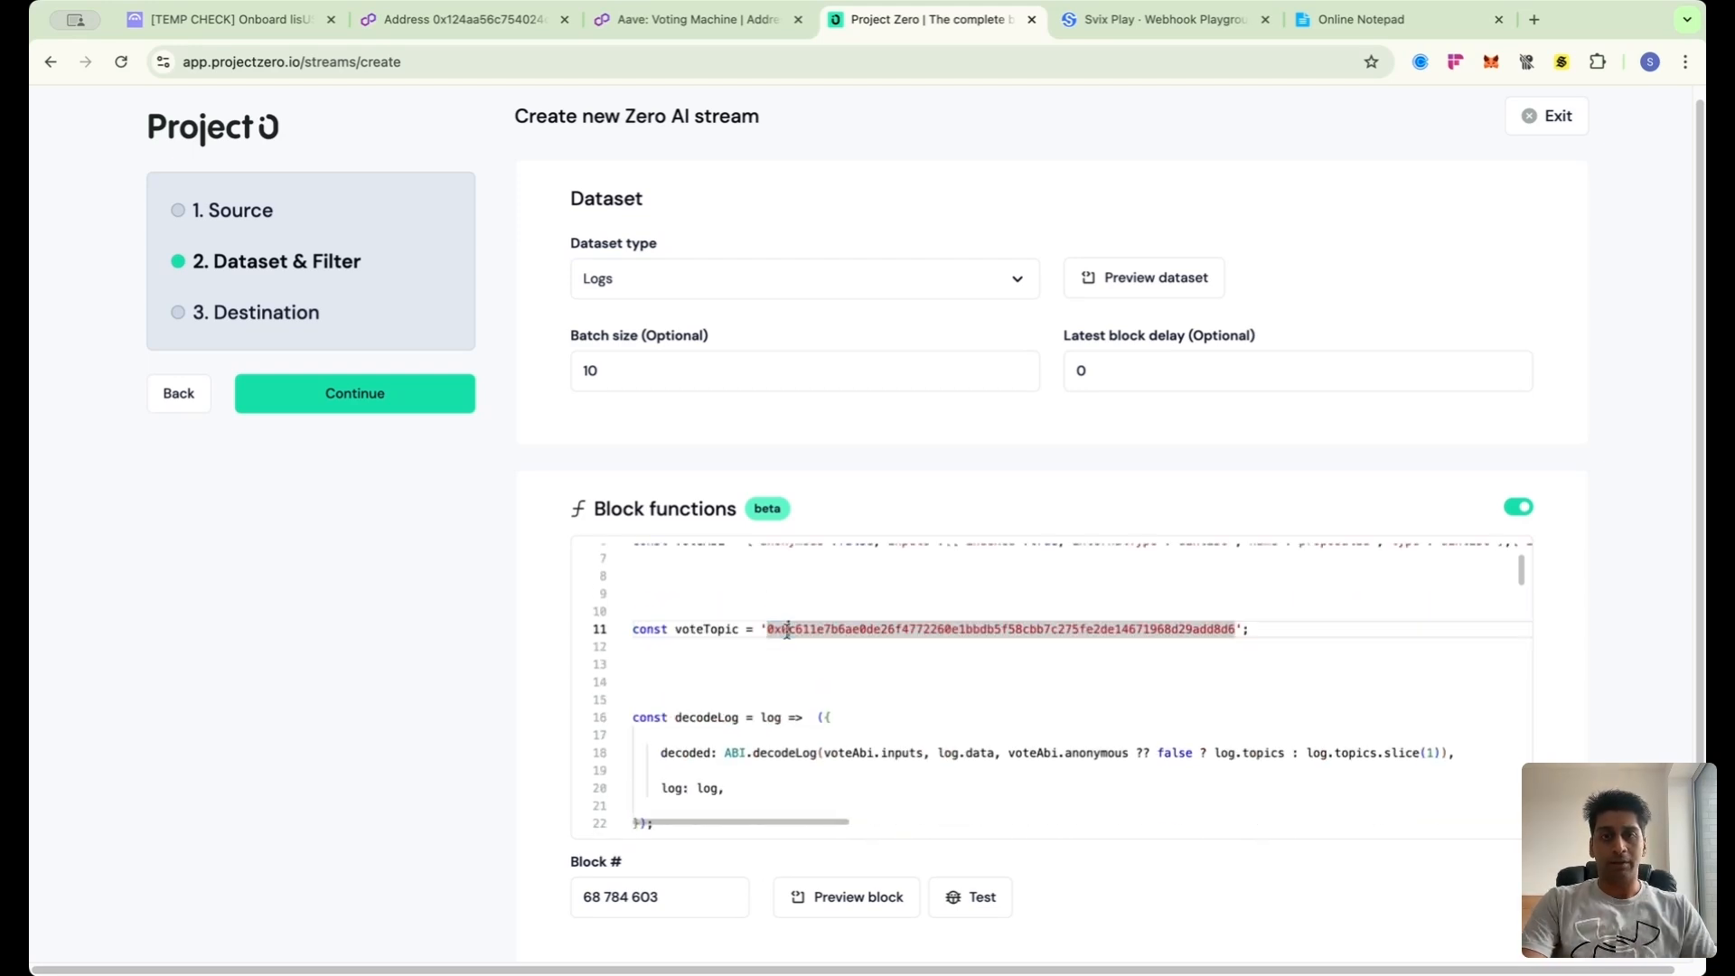
double_click(1084, 629)
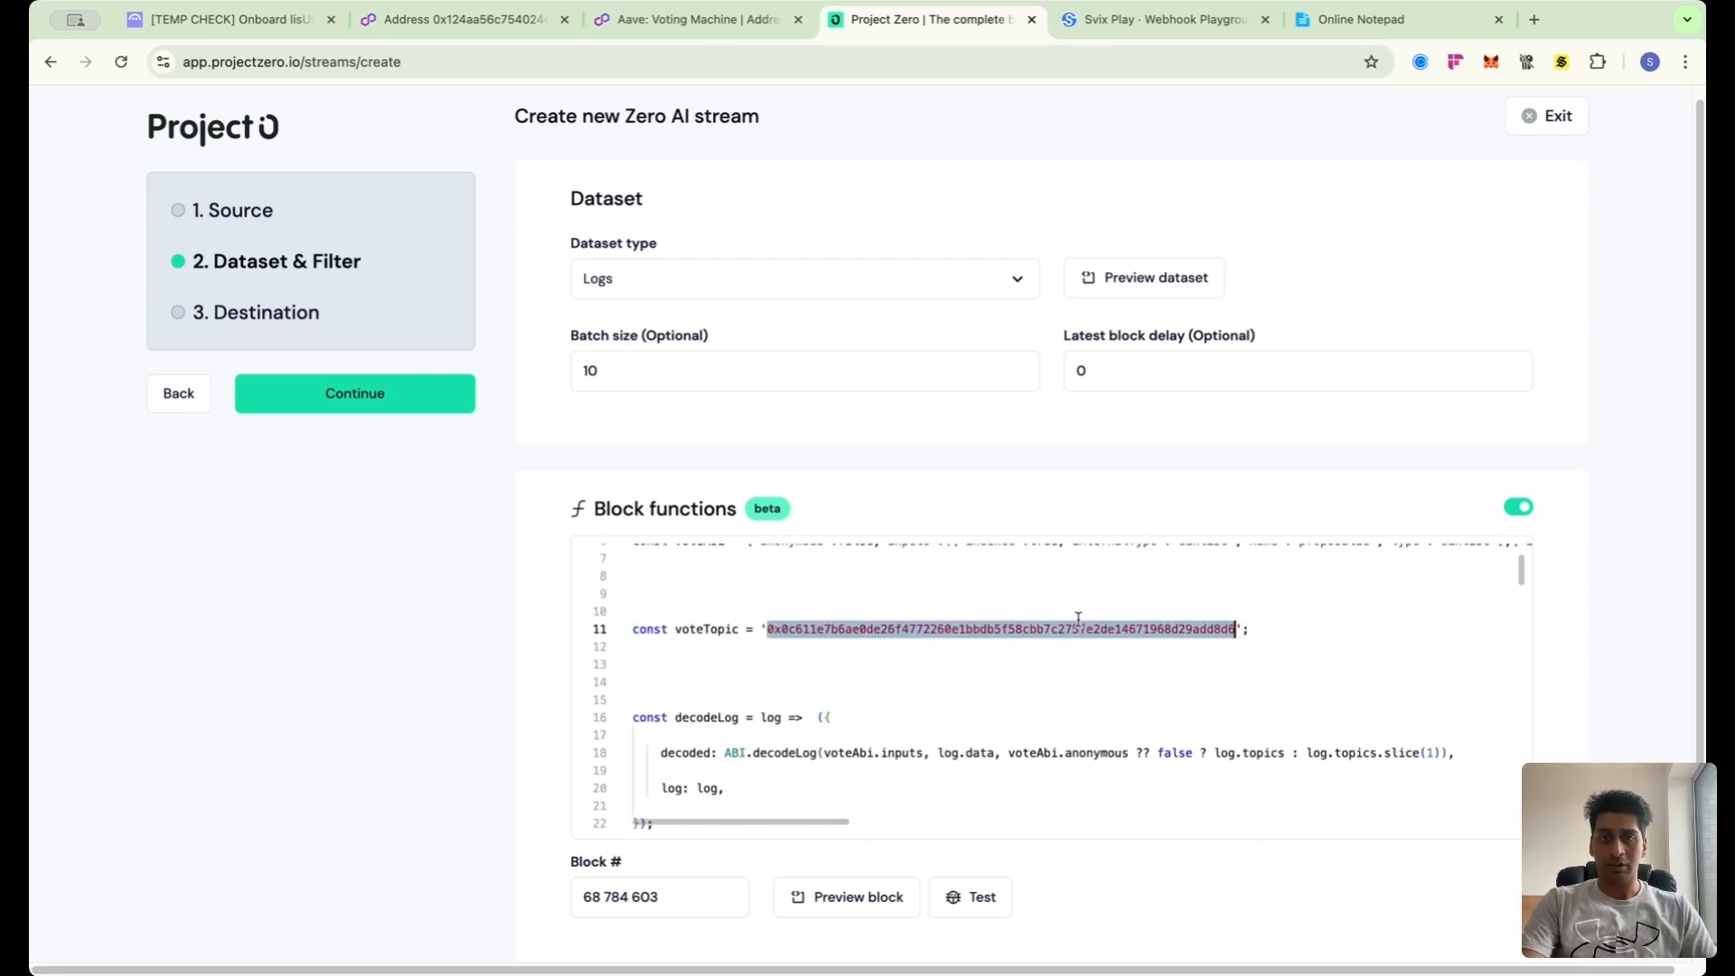
left_click(673, 20)
scroll(649, 393, "down", 2)
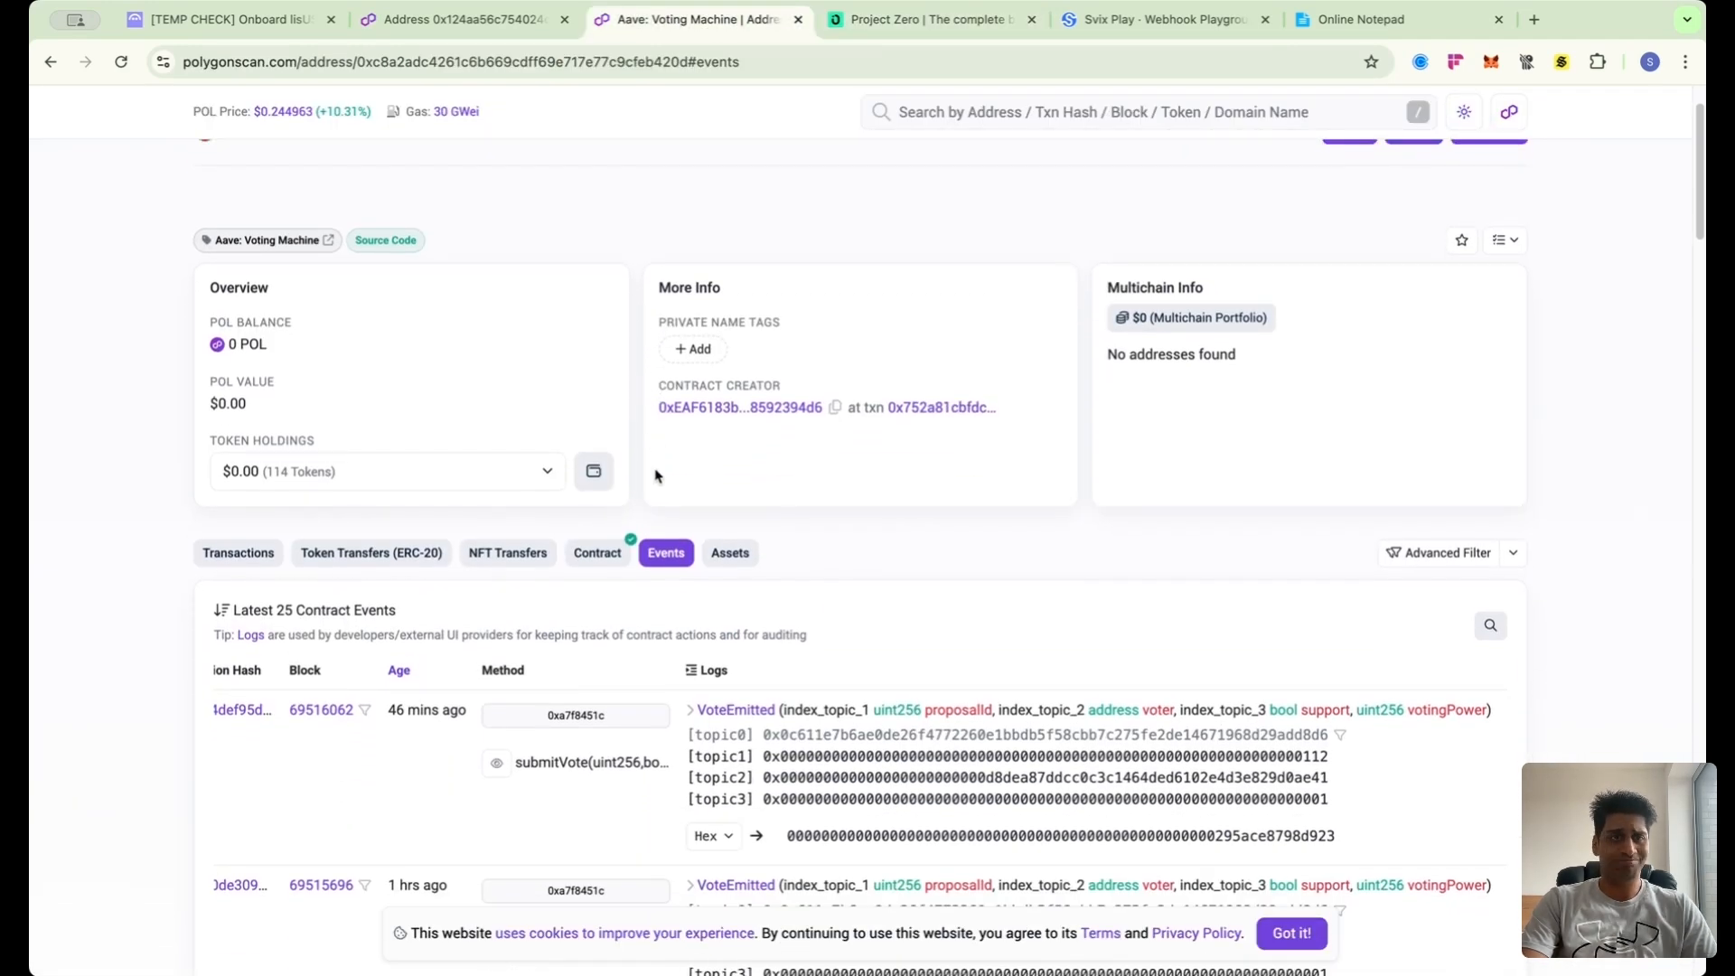
scroll(782, 473, "down", 3)
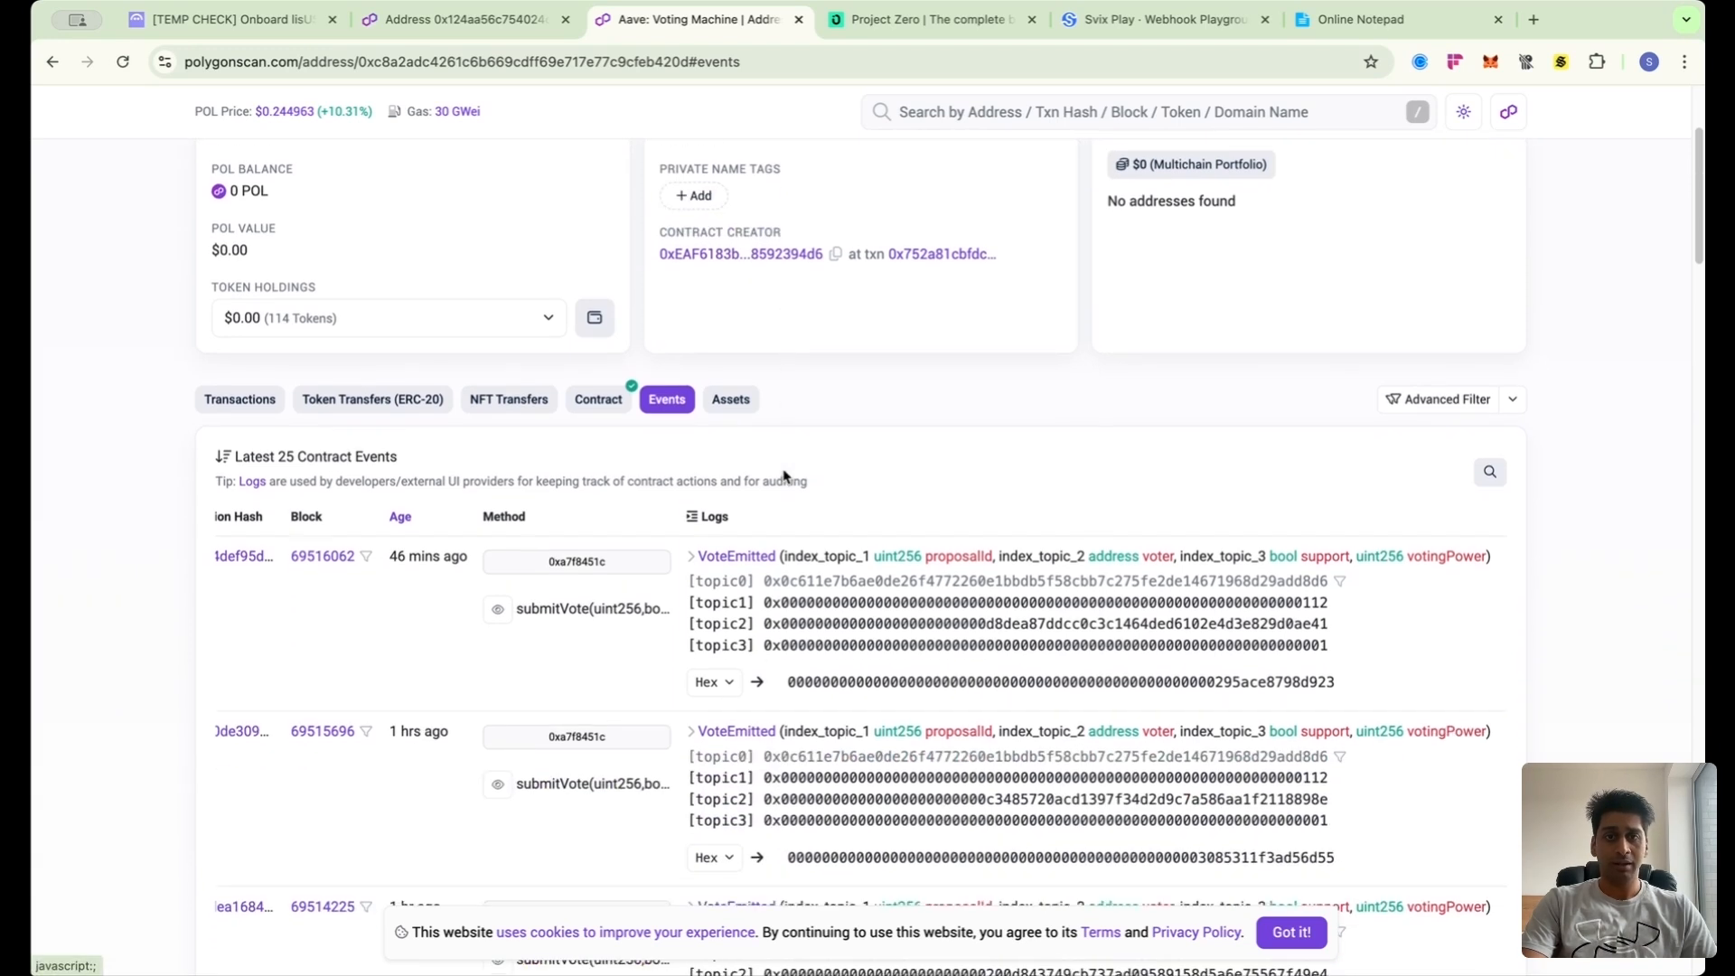
left_click(933, 22)
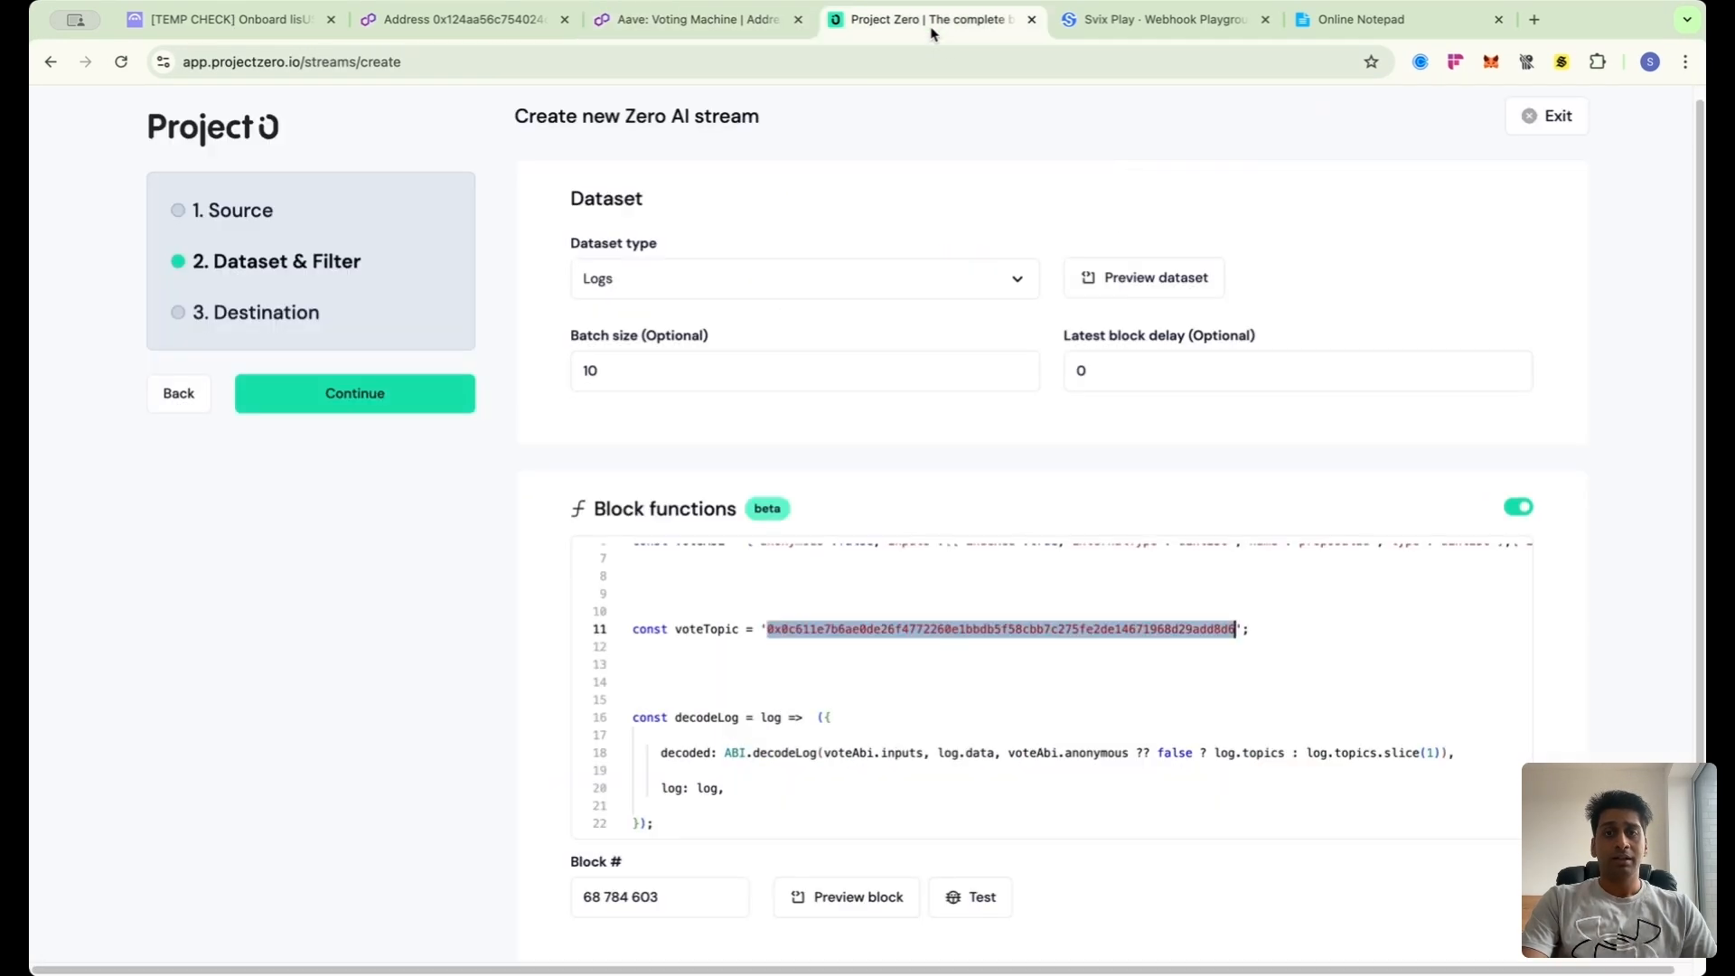
- Read through the script's decodeLog and processBlock functions, covering the governance contract, the vote filter and the returned vote fields
scroll(961, 661, "down", 3)
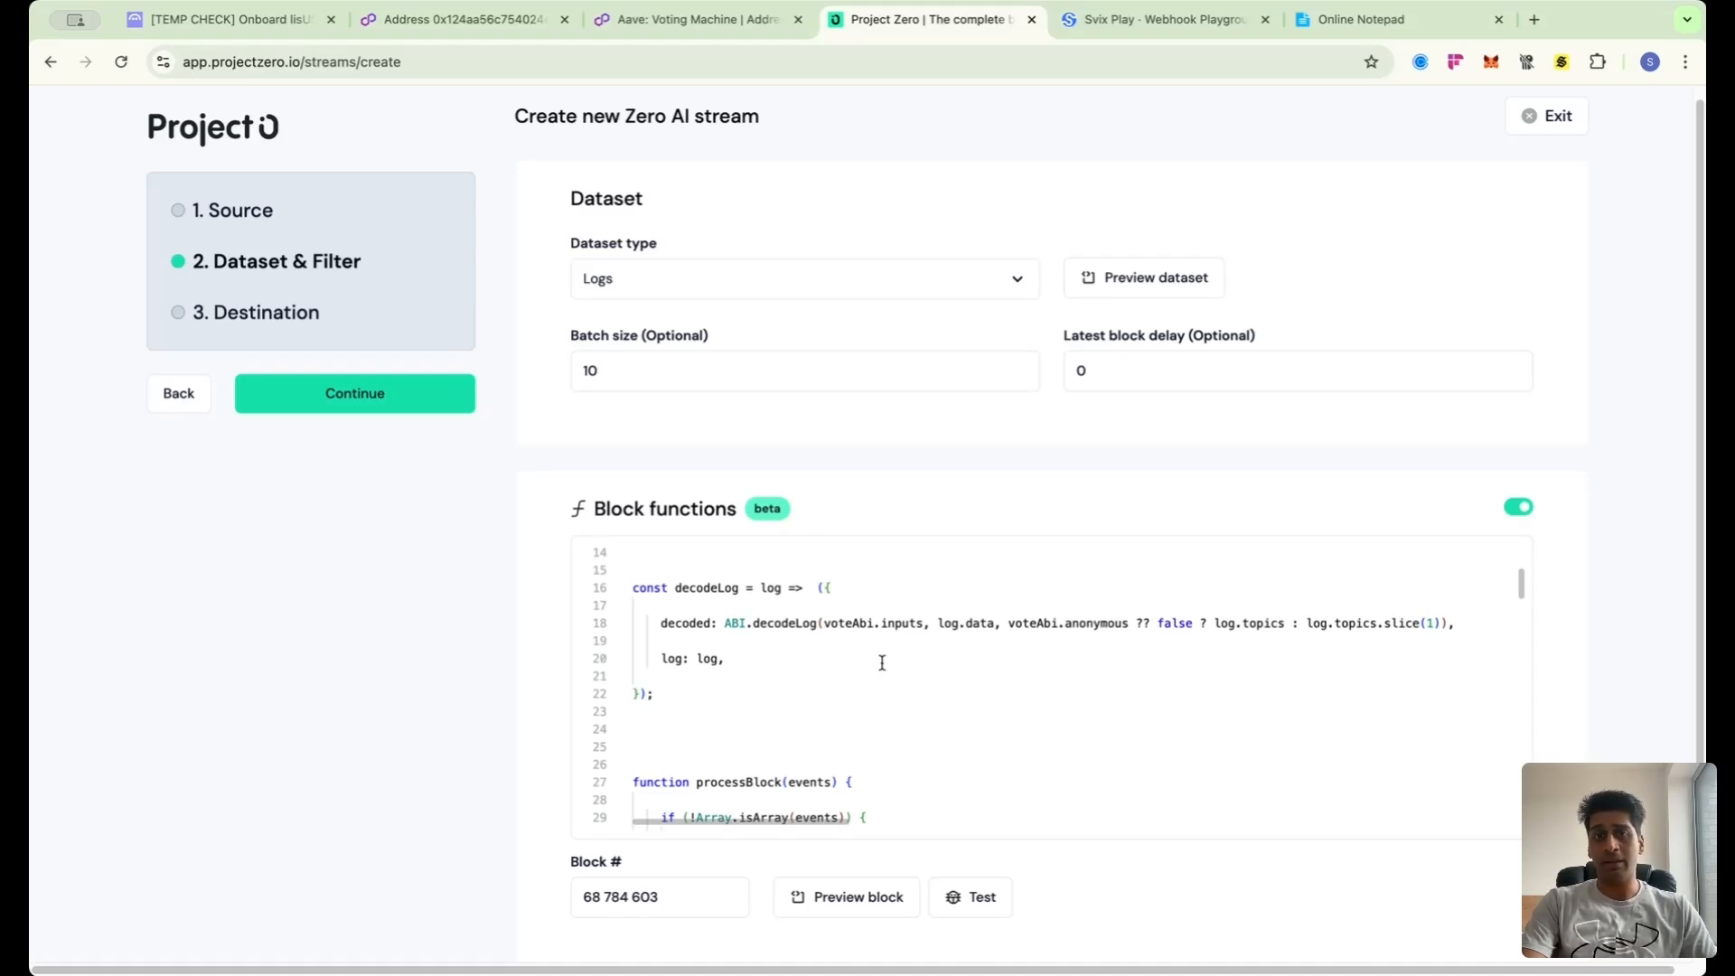
scroll(882, 663, "down", 2)
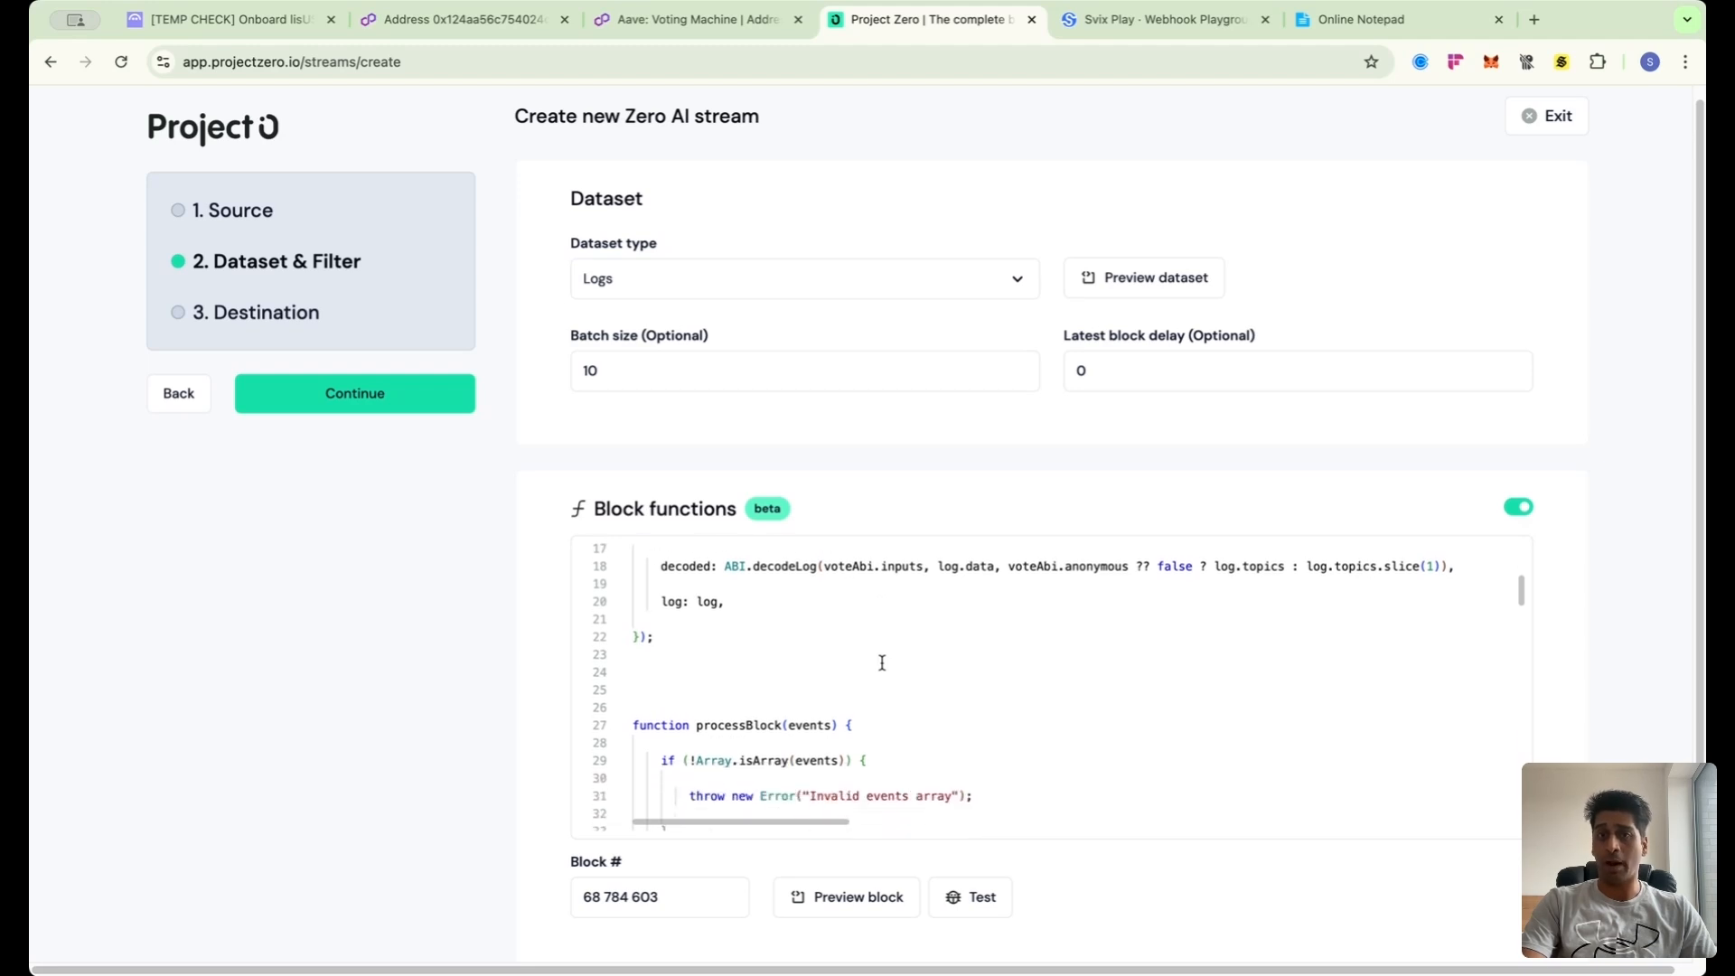
scroll(882, 663, "down", 5)
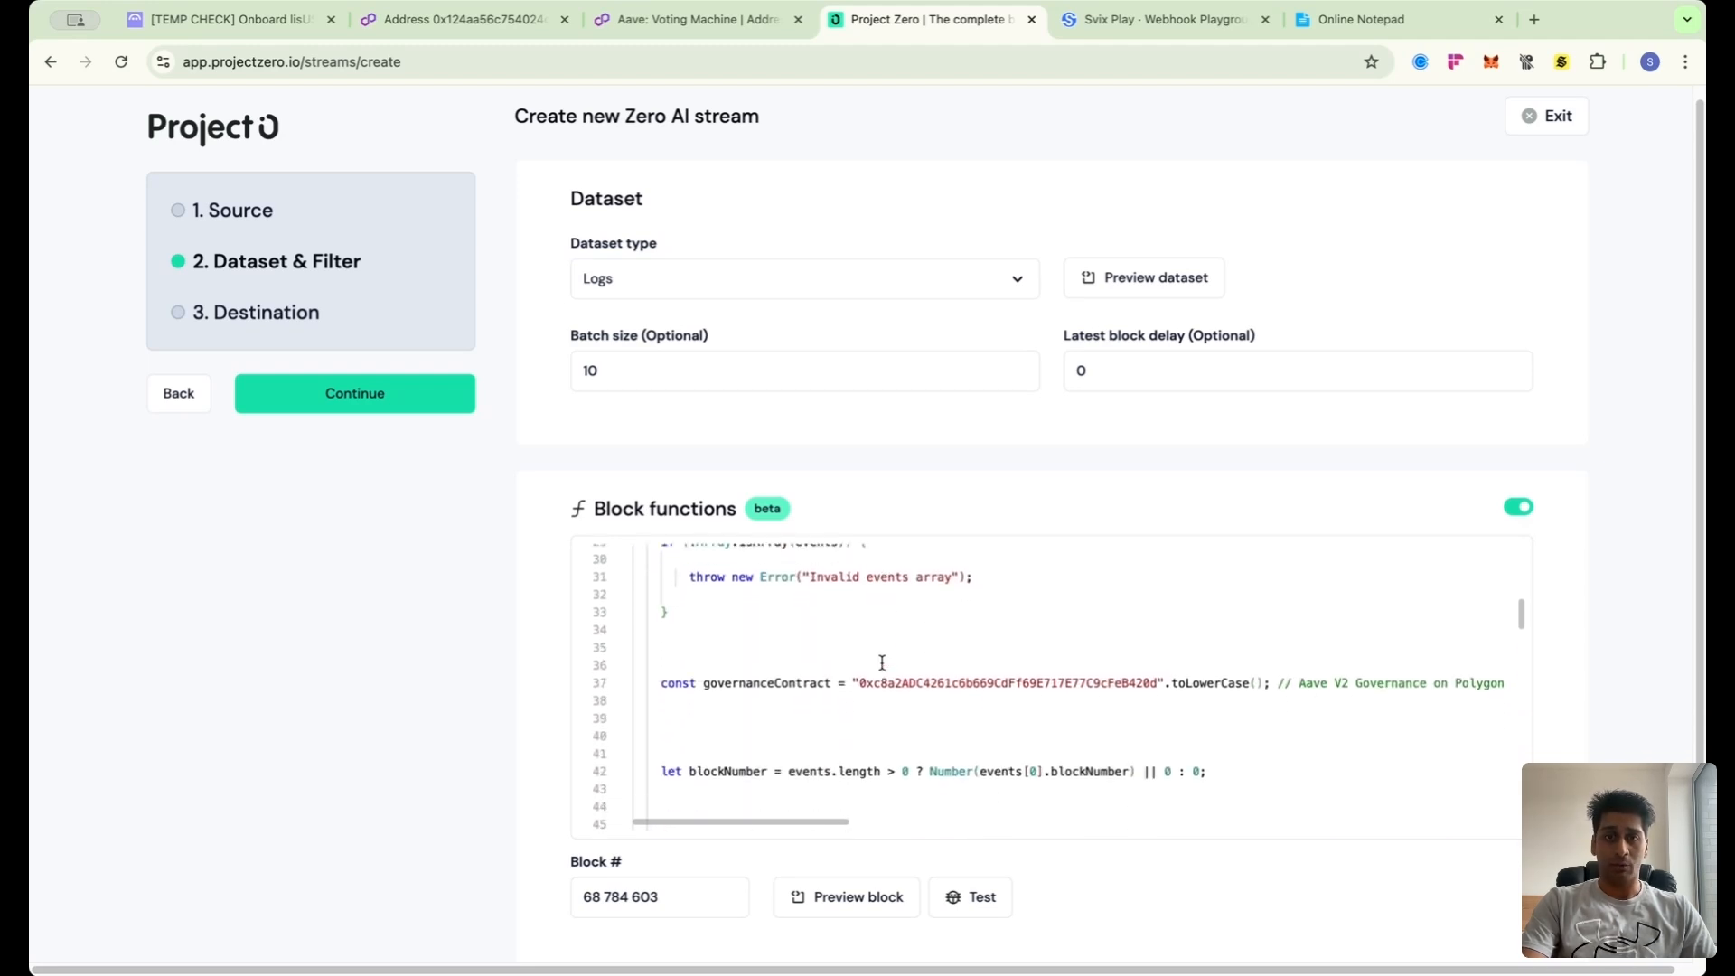
scroll(882, 663, "down", 2)
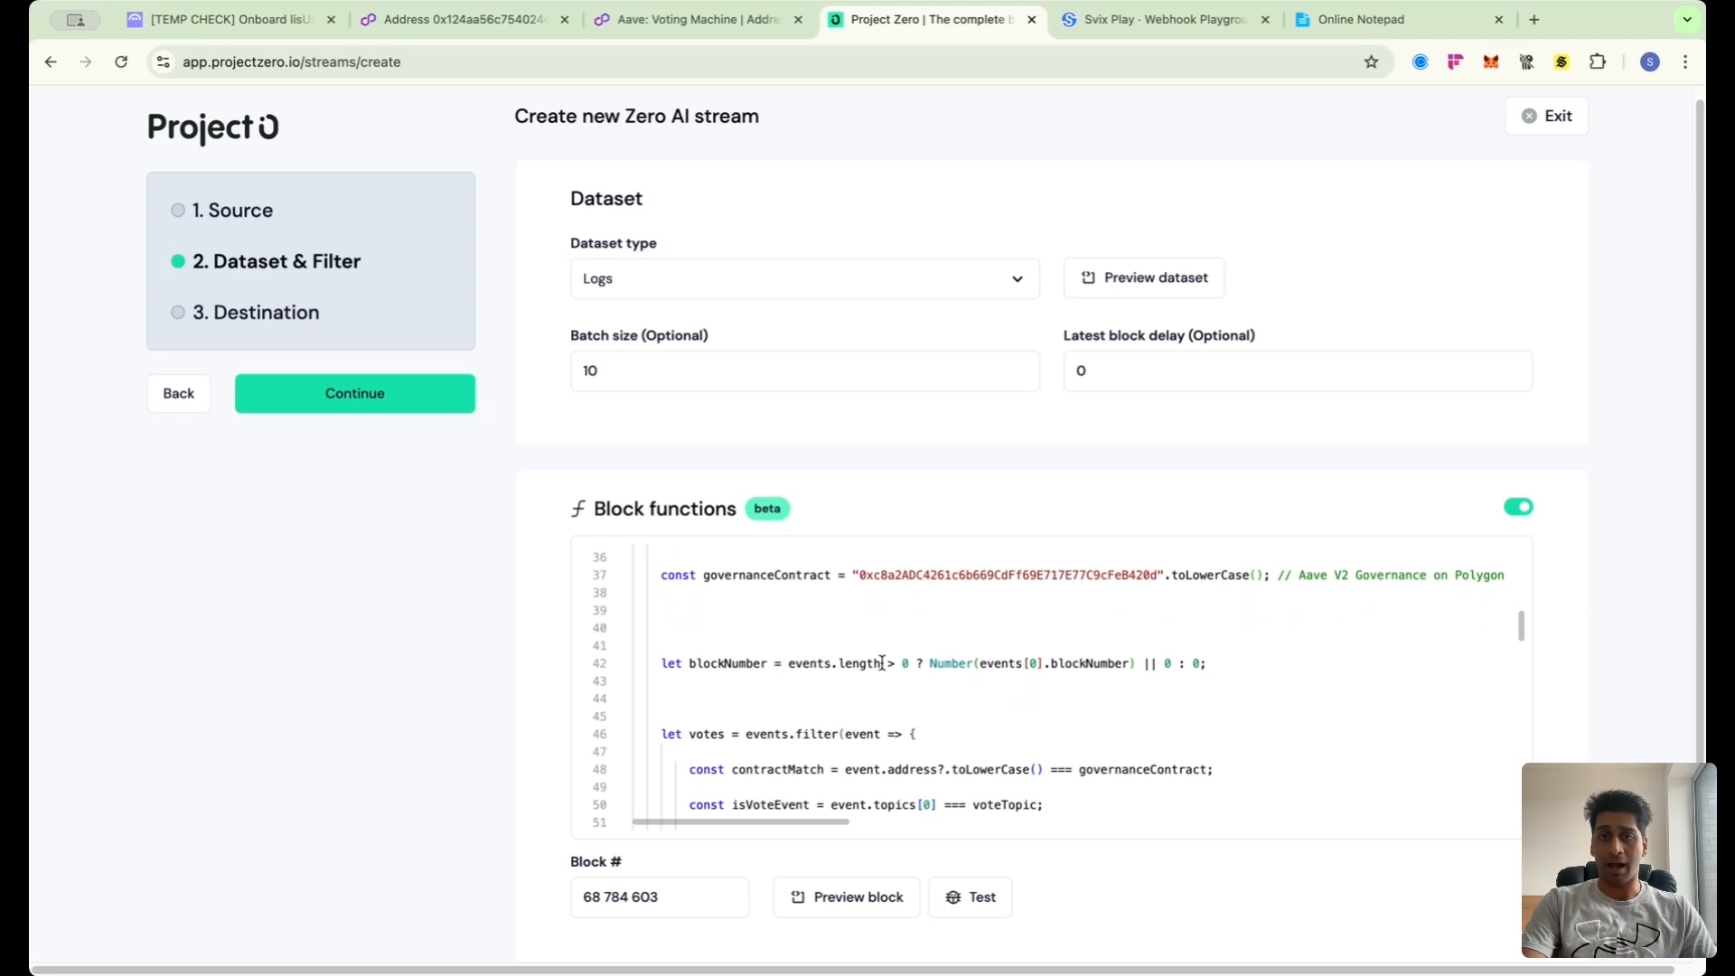
scroll(862, 711, "down", 3)
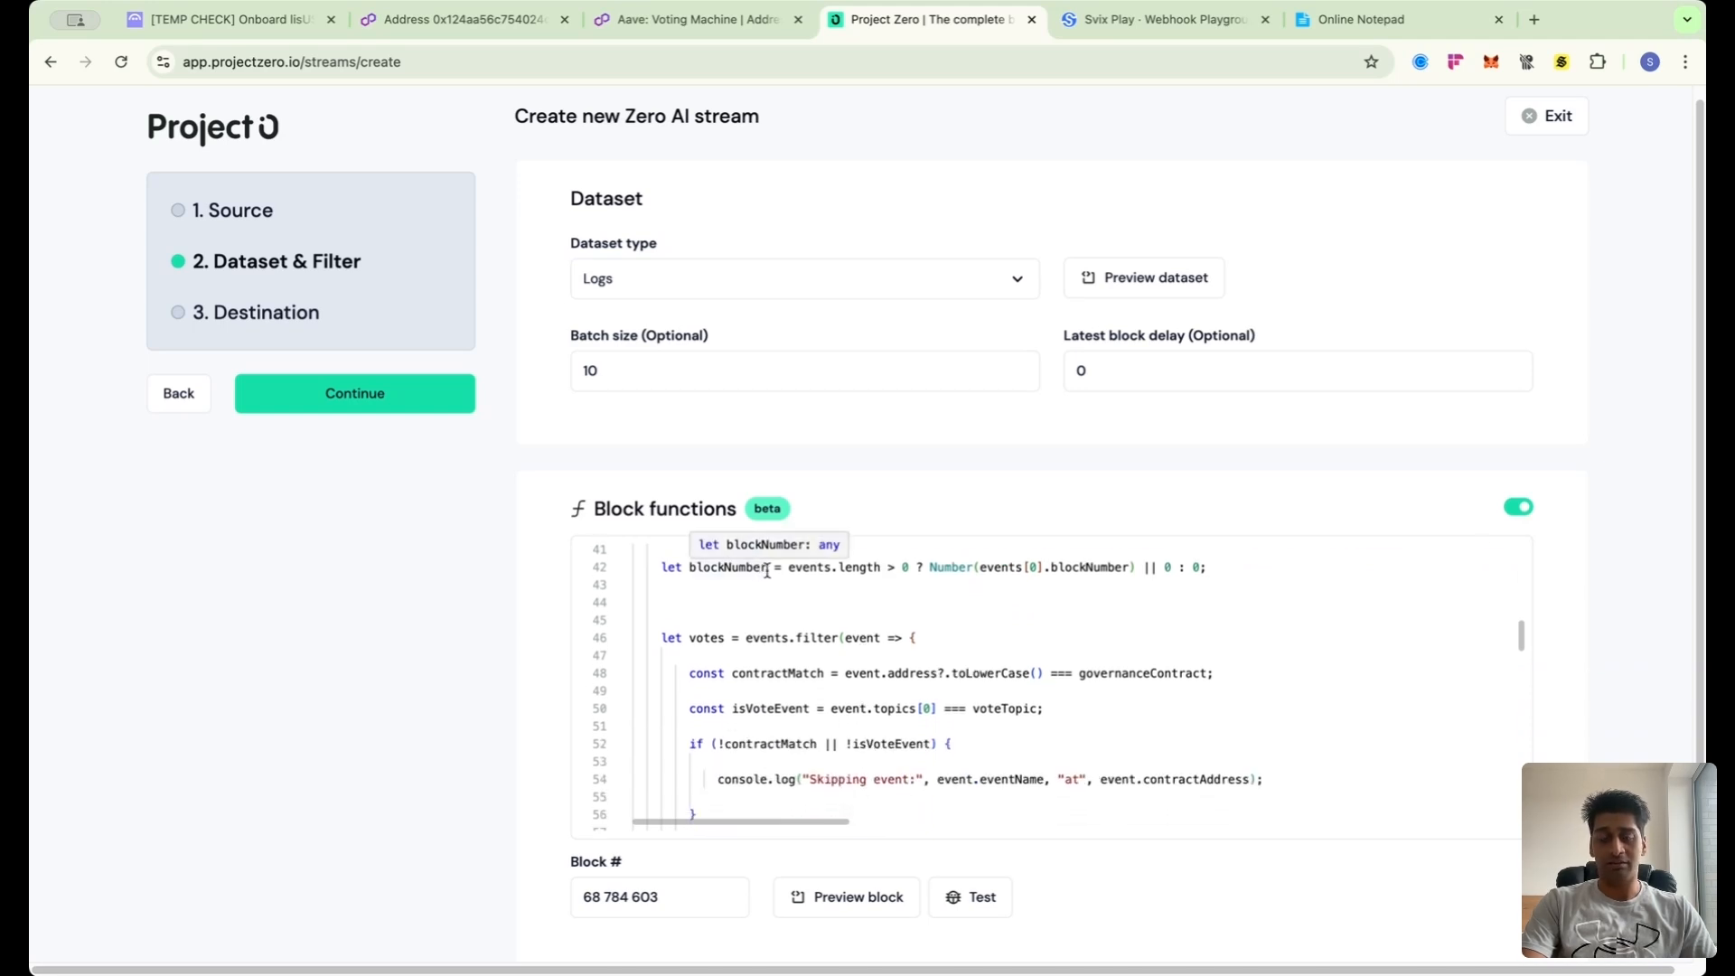
scroll(795, 655, "down", 3)
scroll(799, 664, "down", 6)
scroll(798, 664, "down", 3)
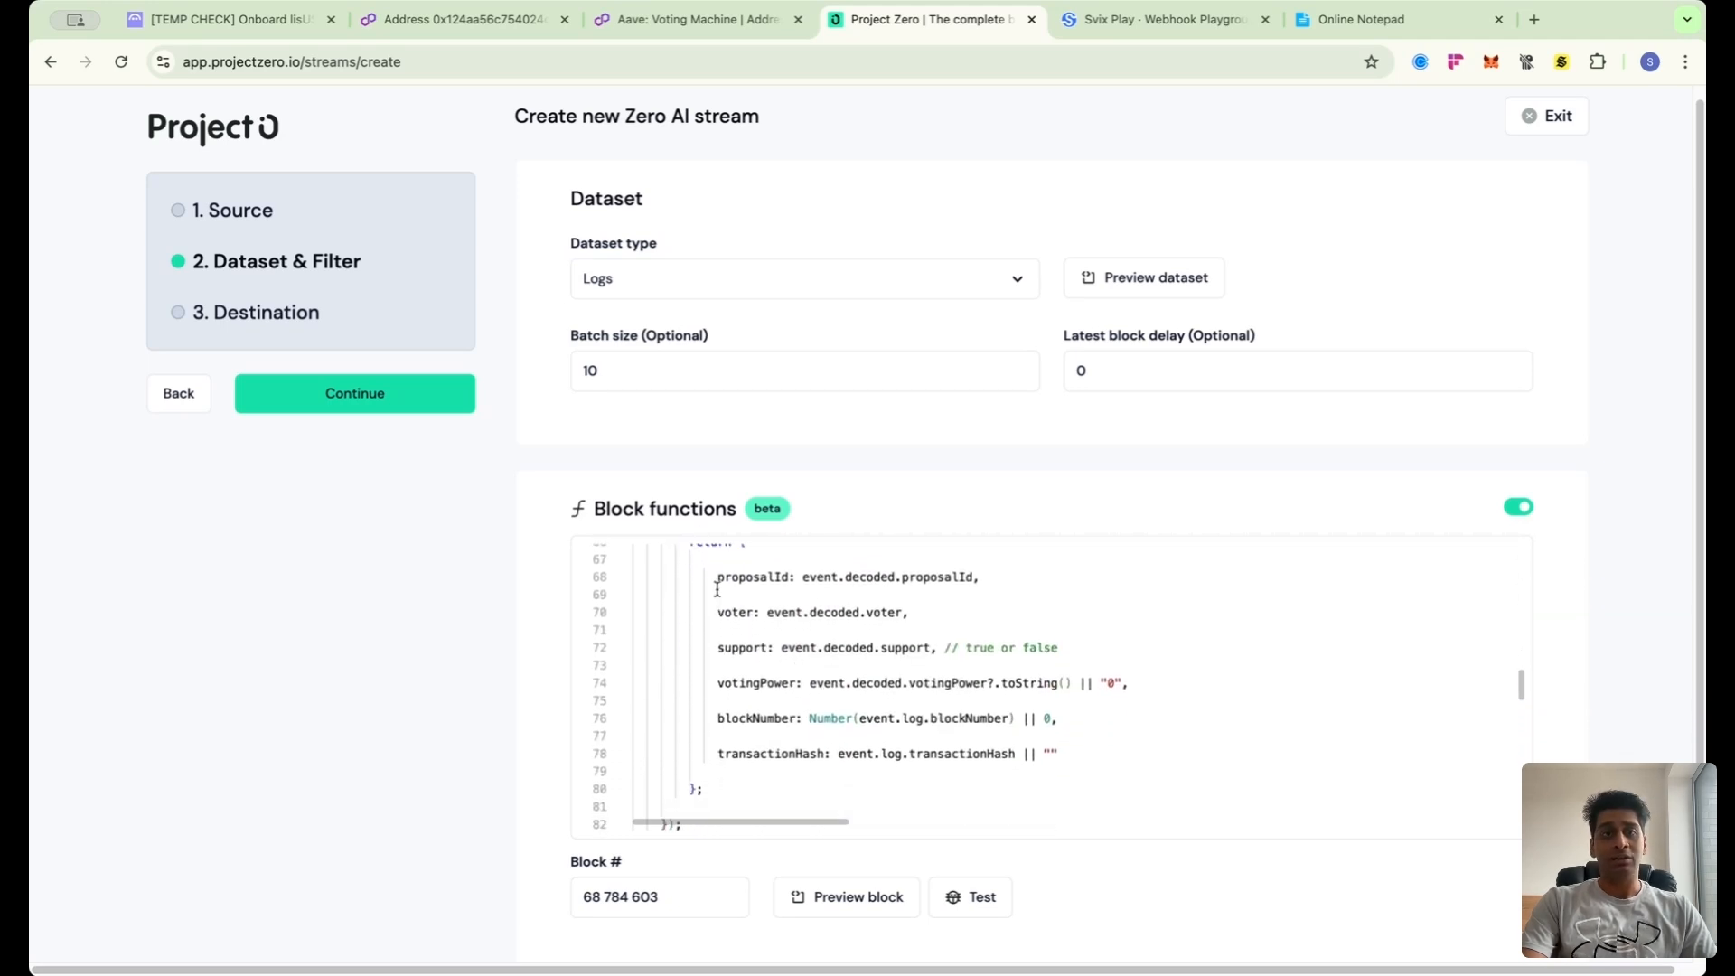
- Compare the script's proposalId and other returned fields with the Aave proposal's votes and overview title on Snapshot, returning to Project Zero
left_click(233, 21)
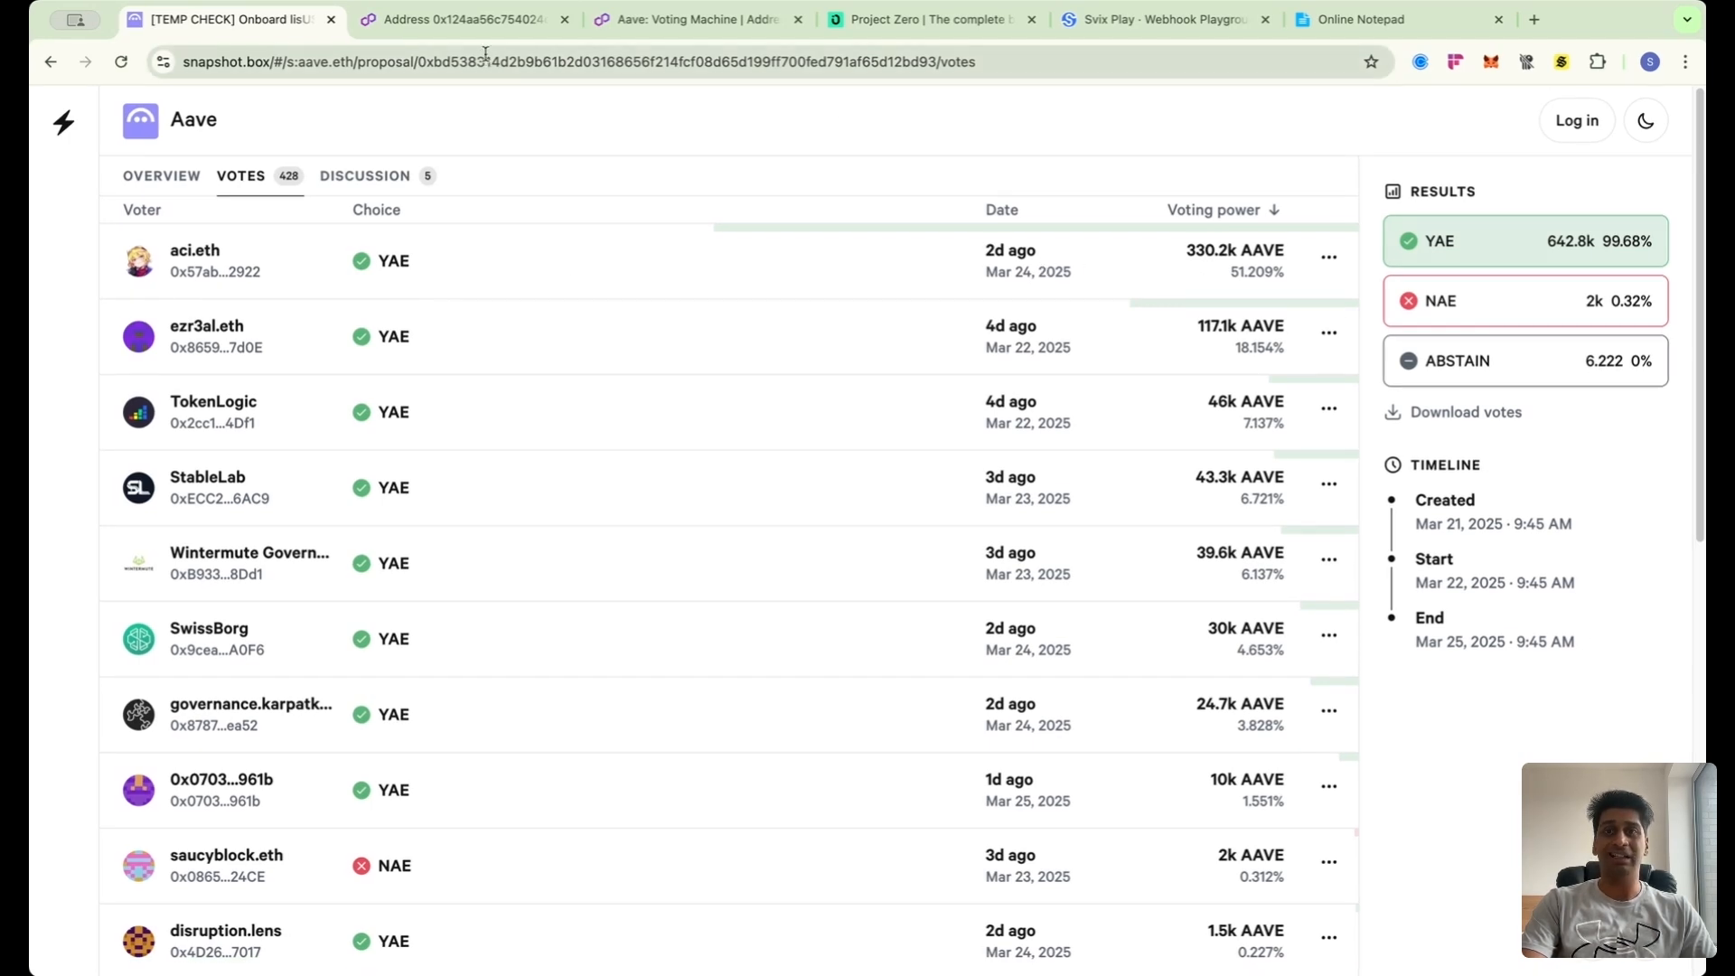
left_click(881, 19)
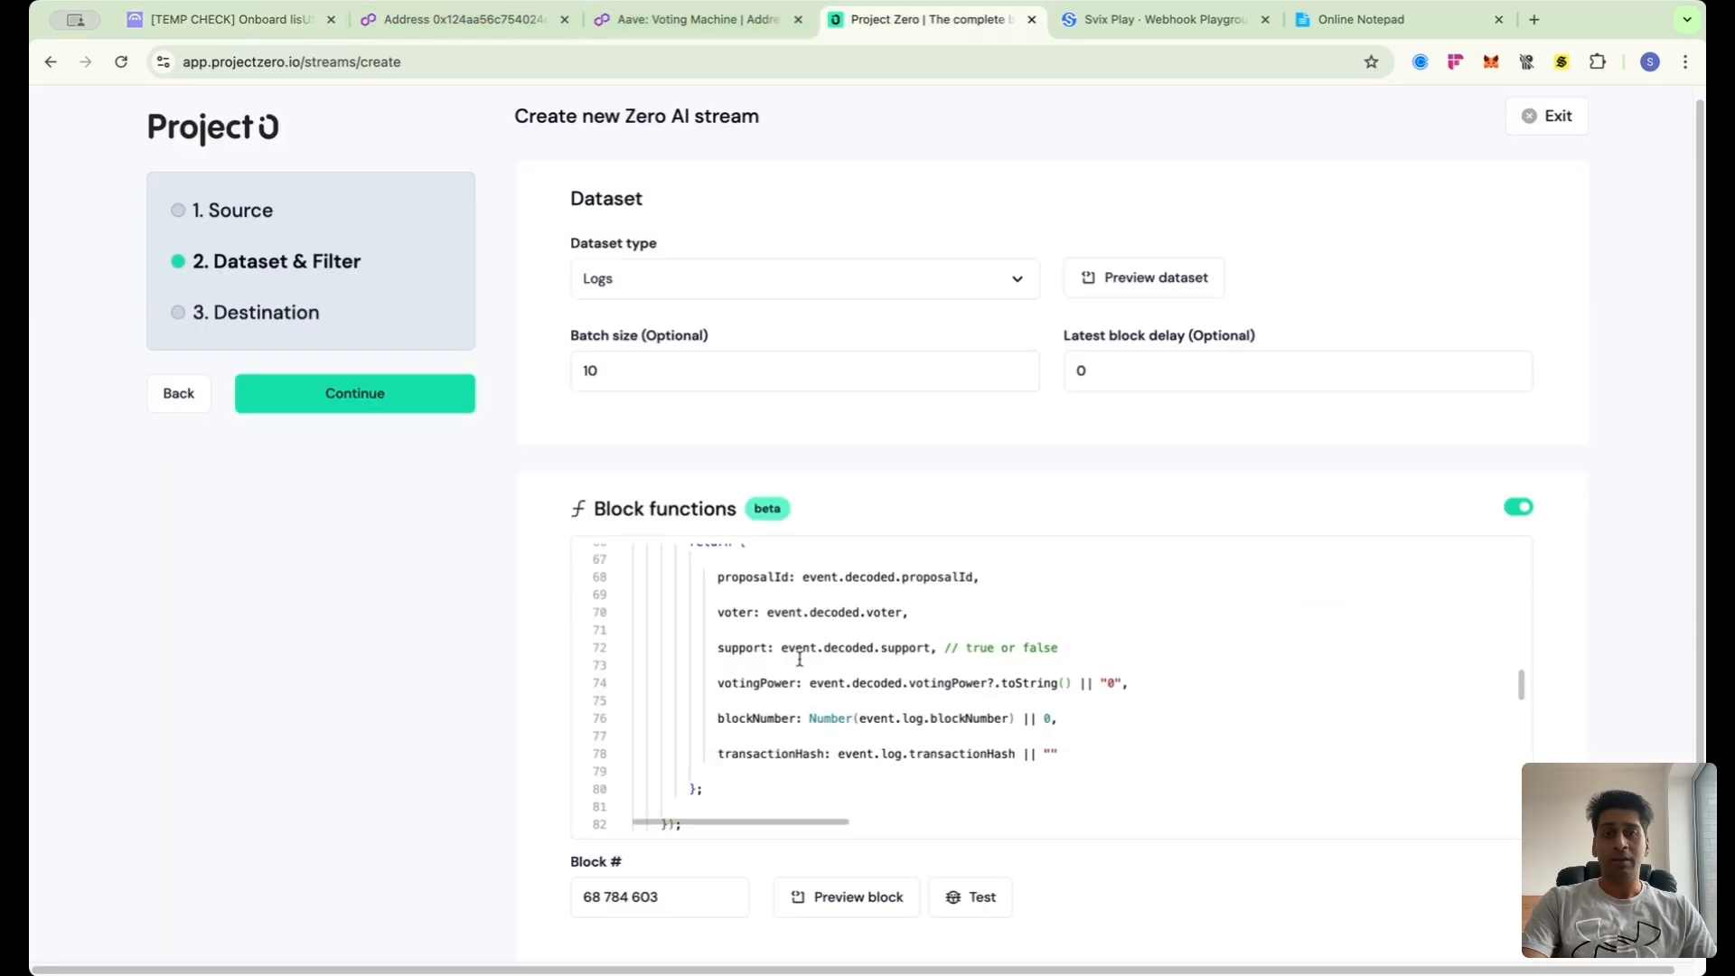
double_click(725, 579)
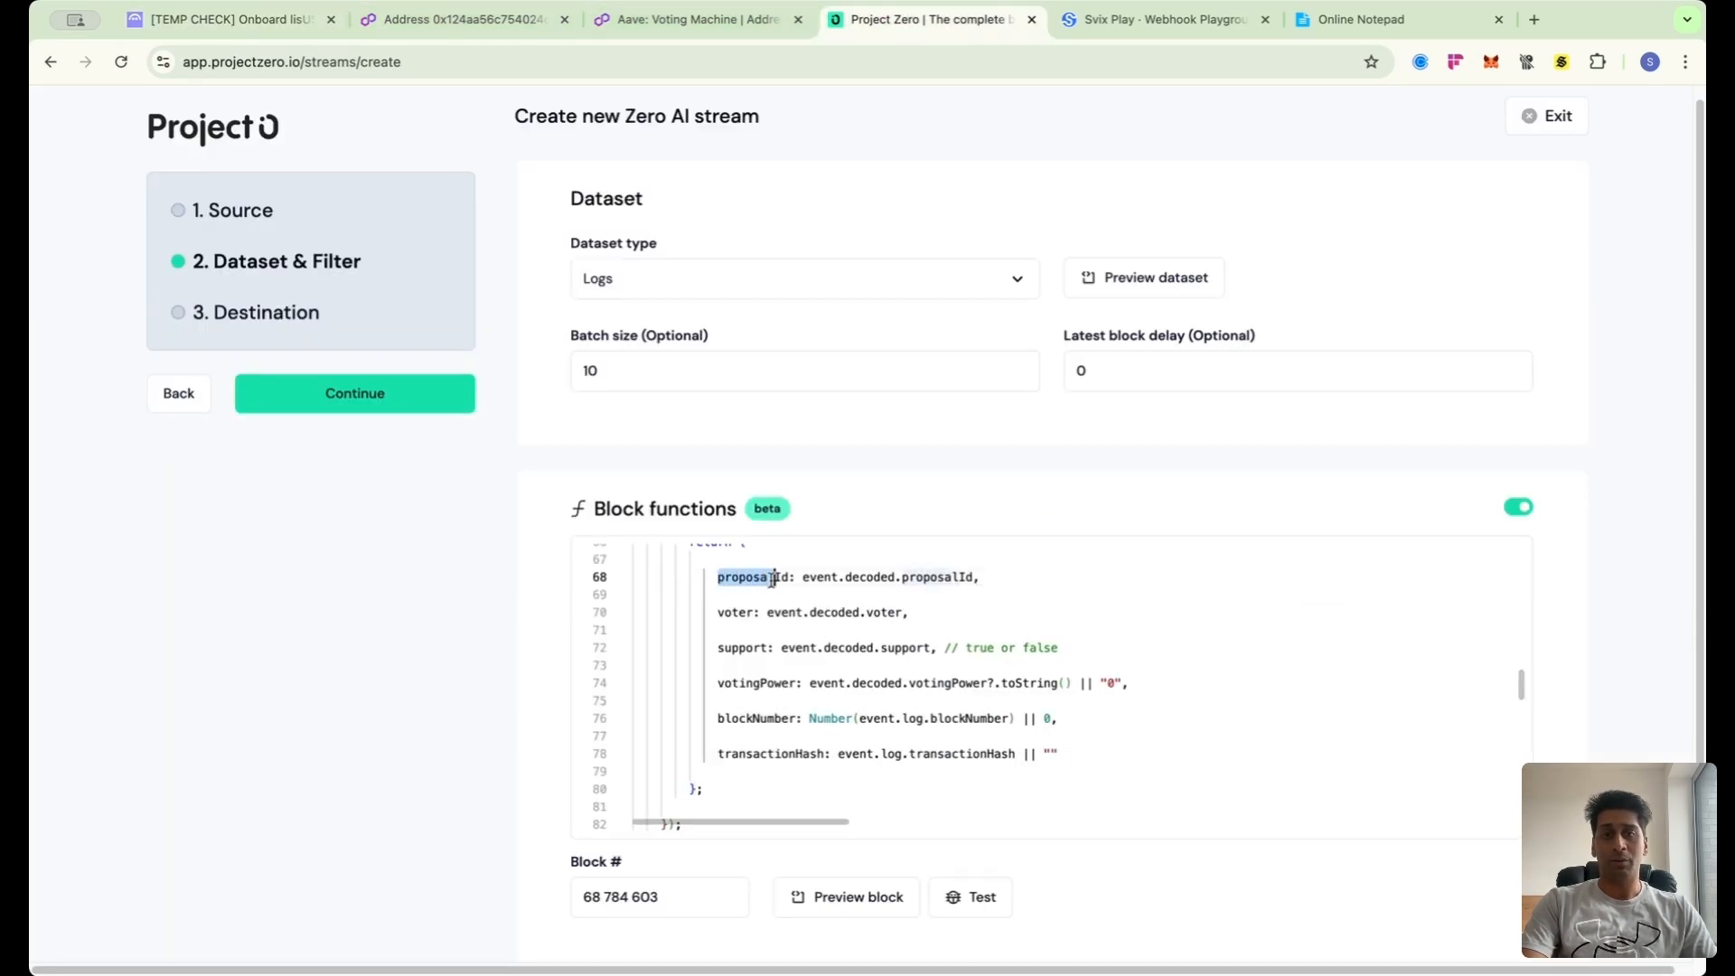
left_click(195, 20)
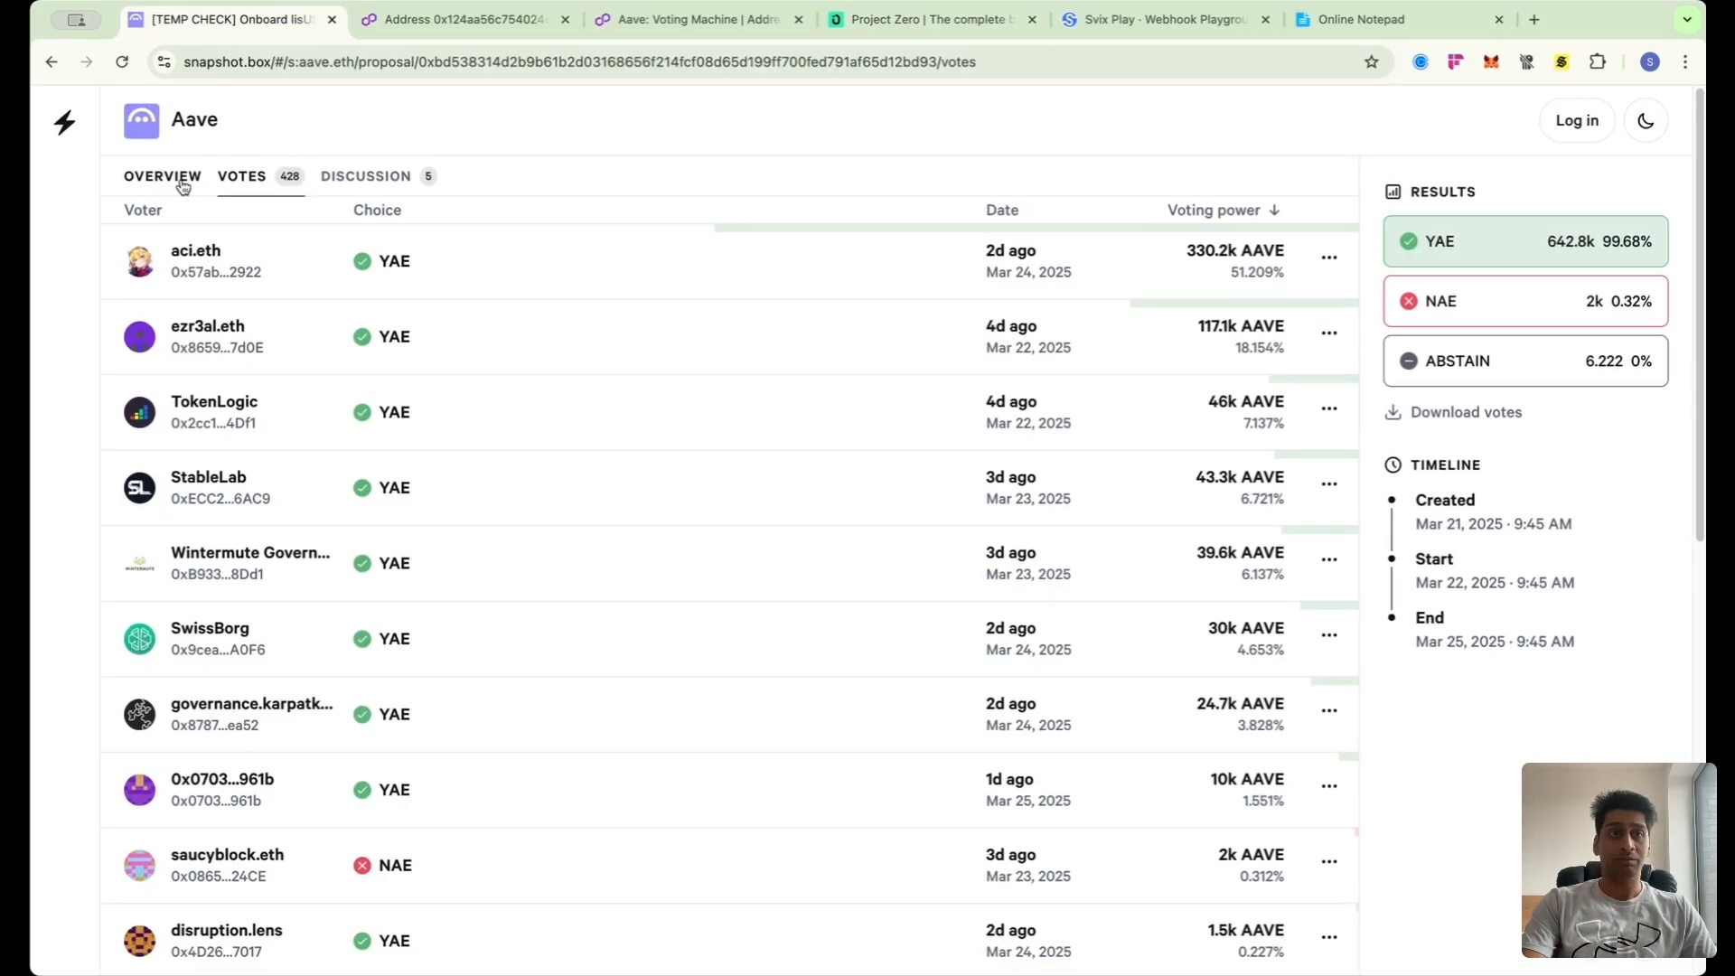
left_click(184, 179)
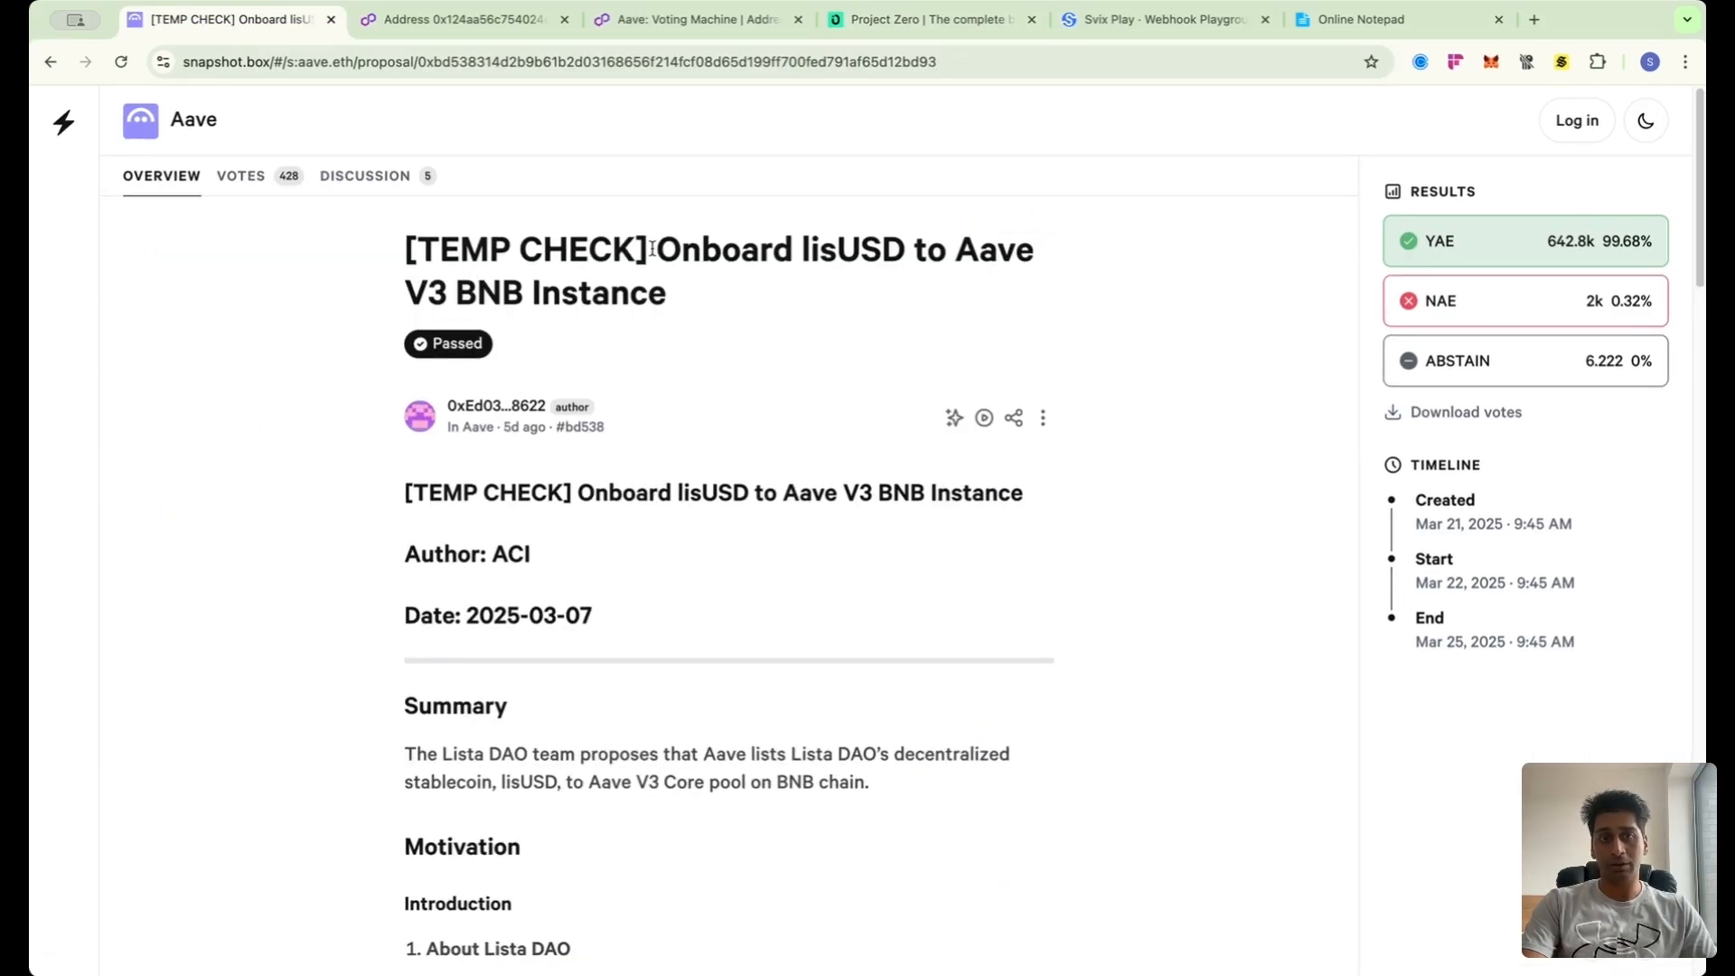
left_click_drag(656, 251, 713, 300)
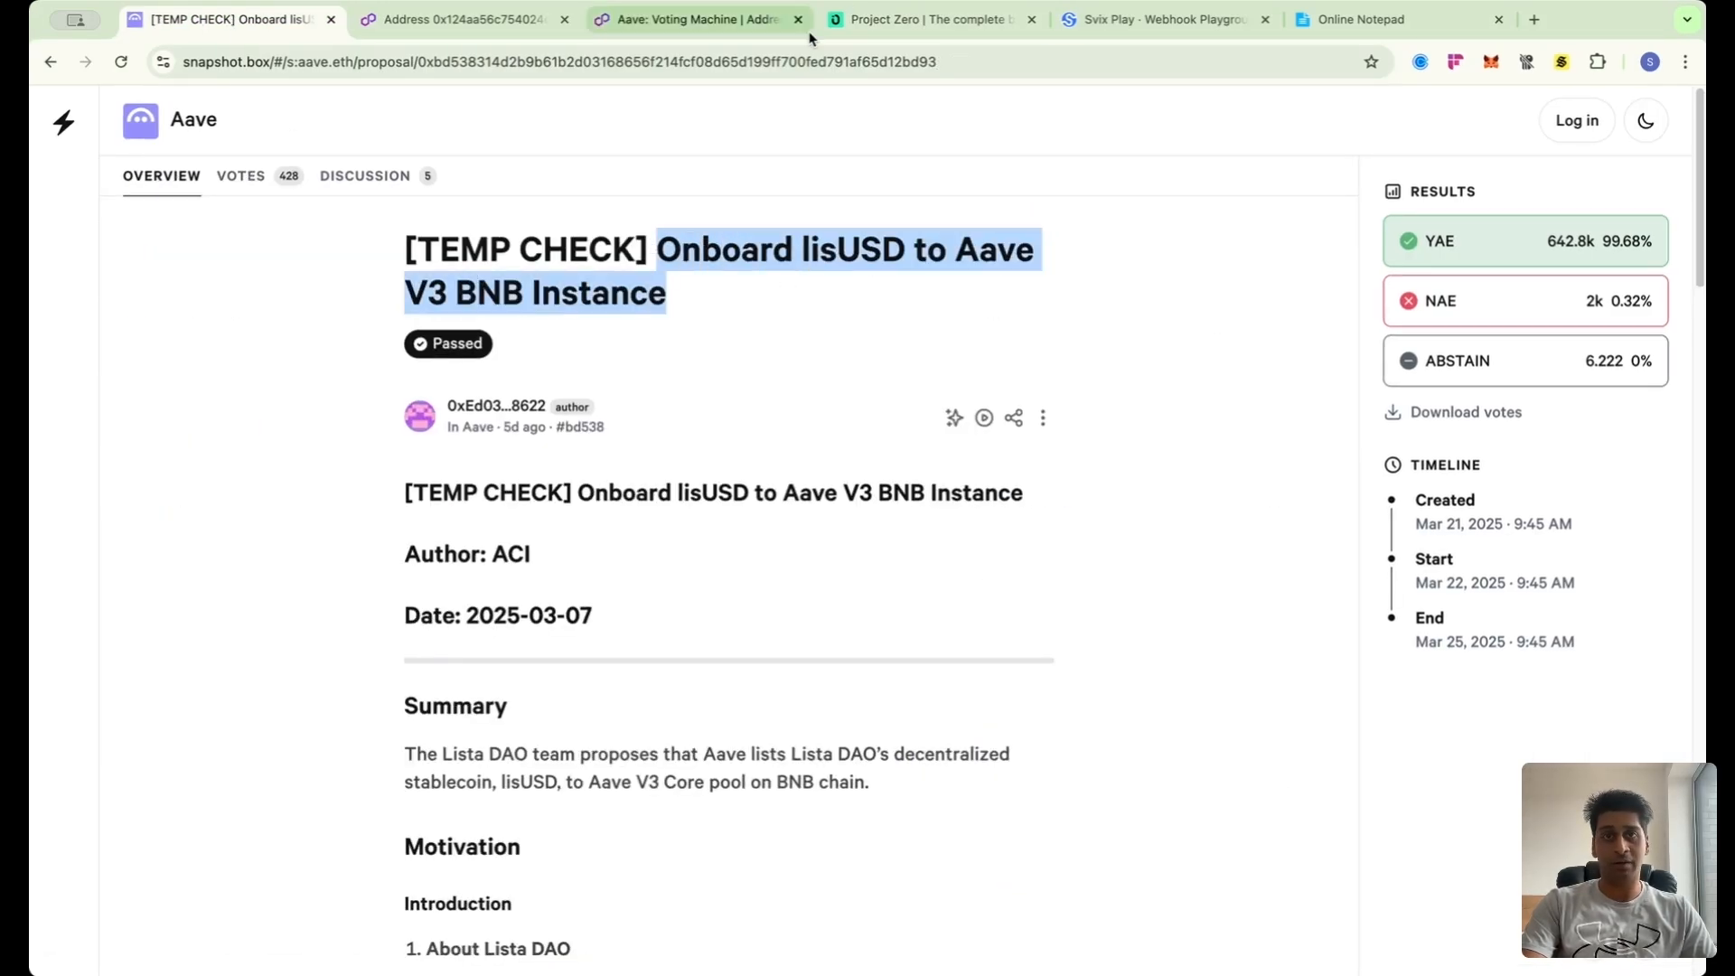
left_click(931, 19)
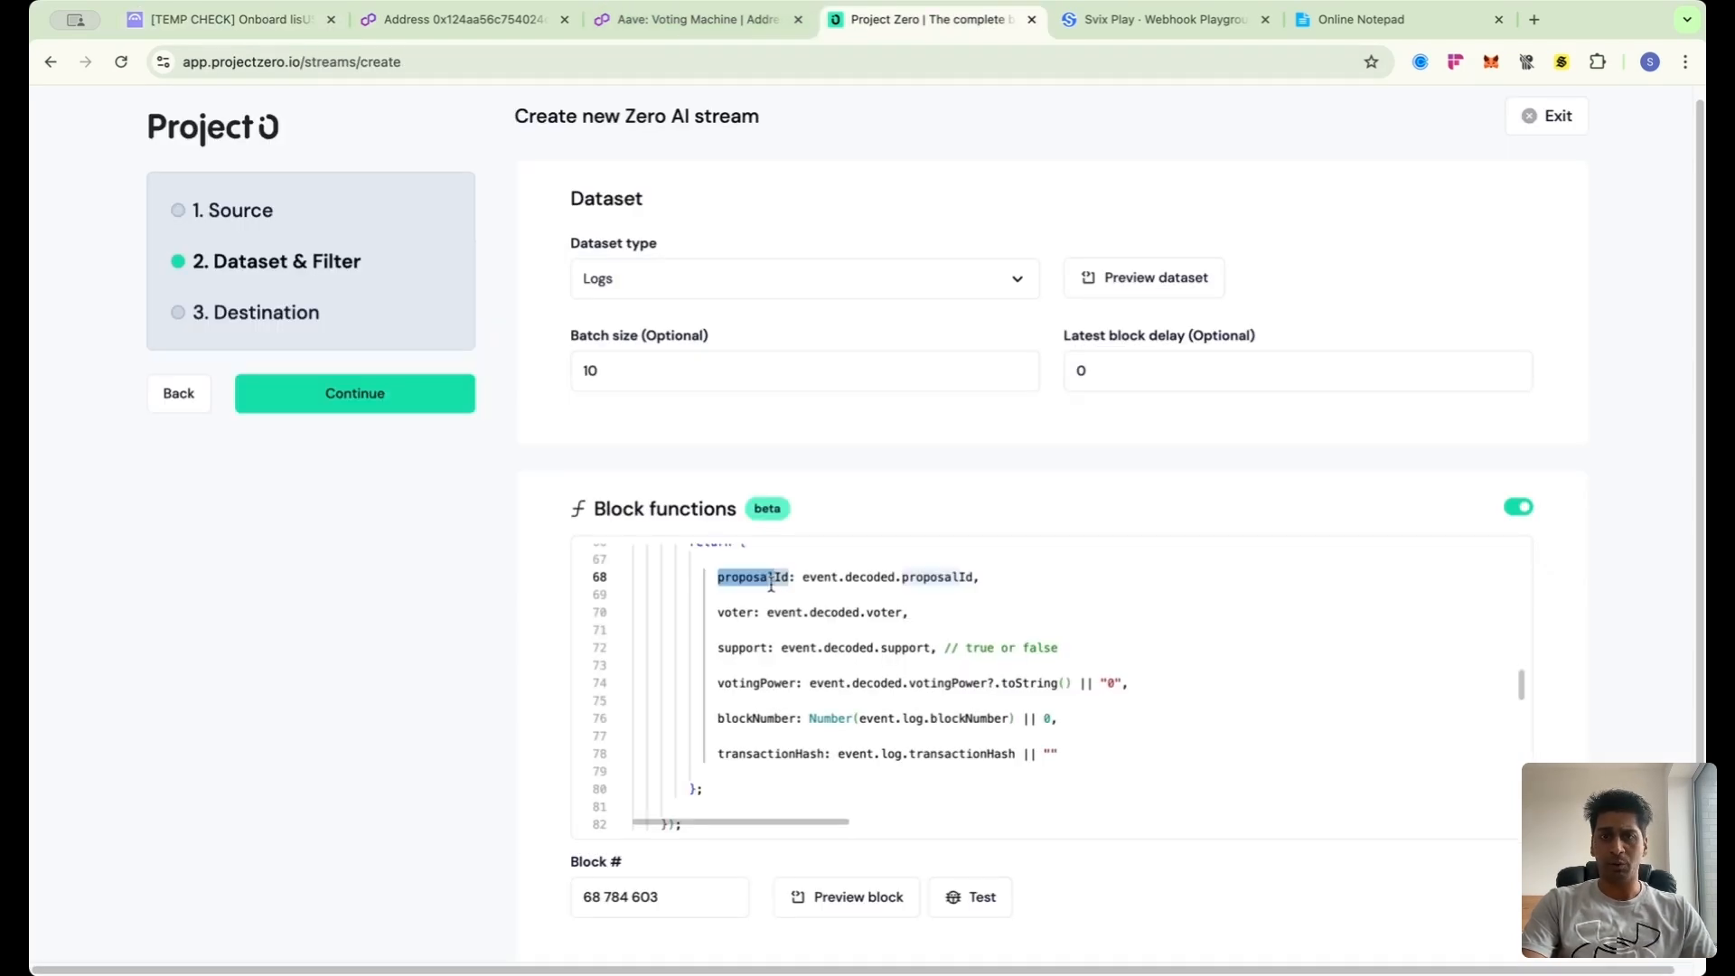
scroll(765, 697, "down", 1)
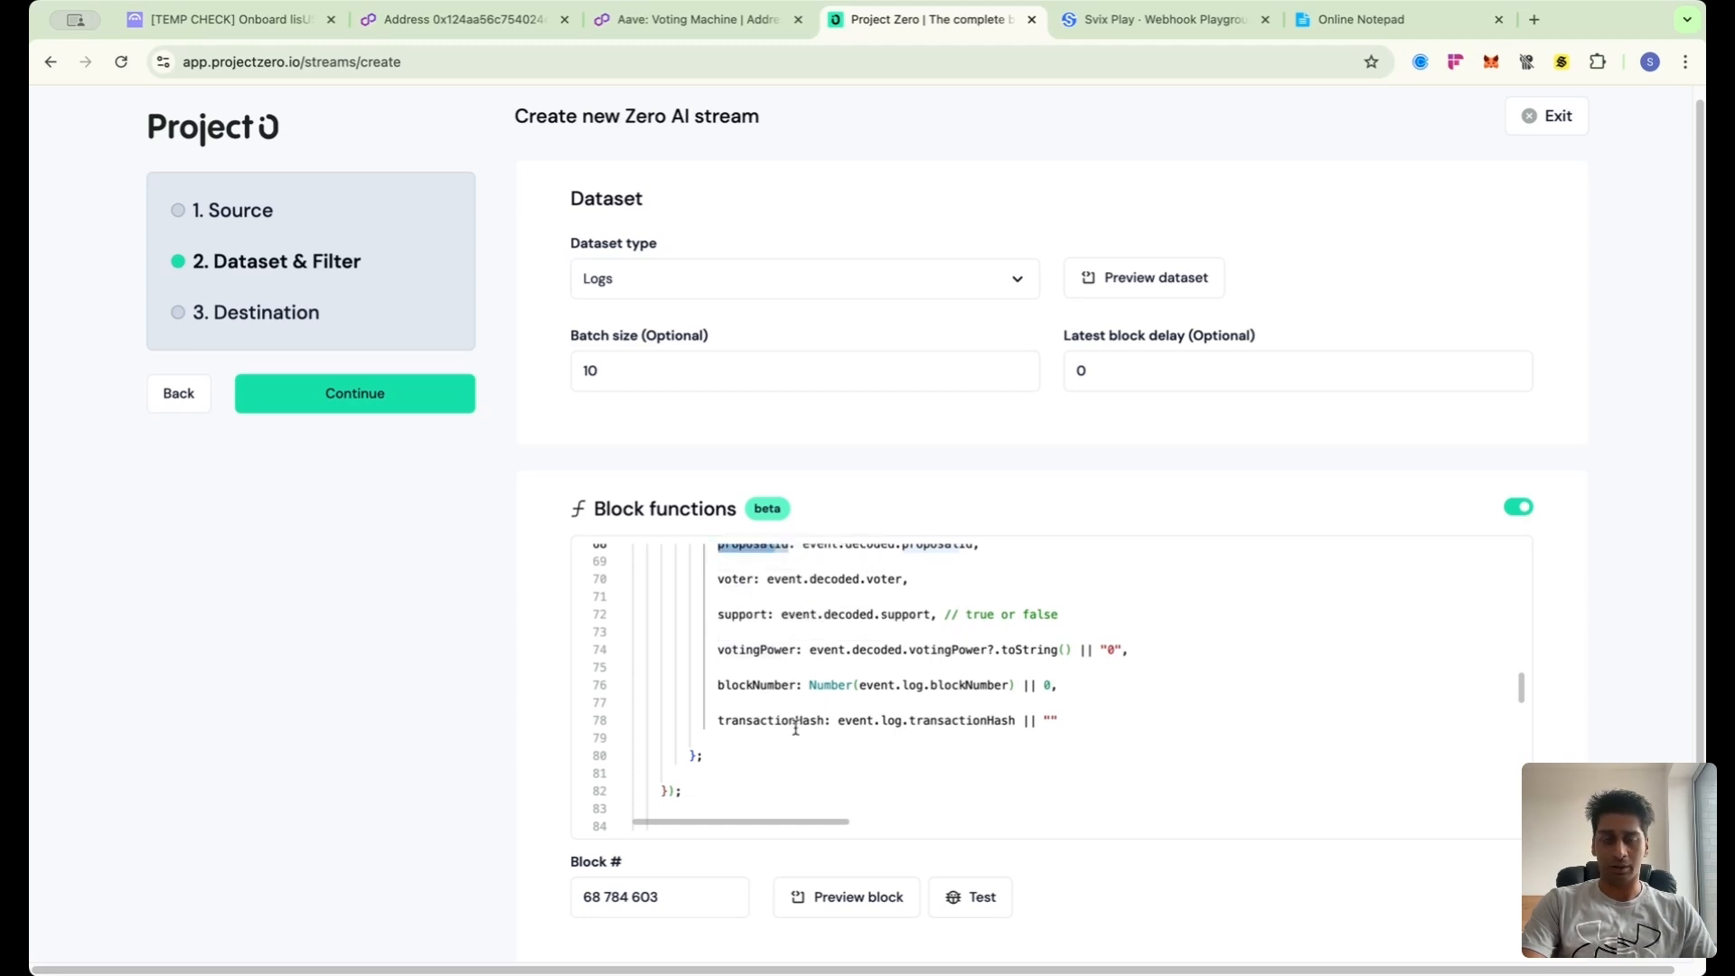
- Re-enter 68784603 as the test block, checking it against the Submit Vote transactions on PolygonScan, and test the script in Project Zero
scroll(795, 729, "down", 15)
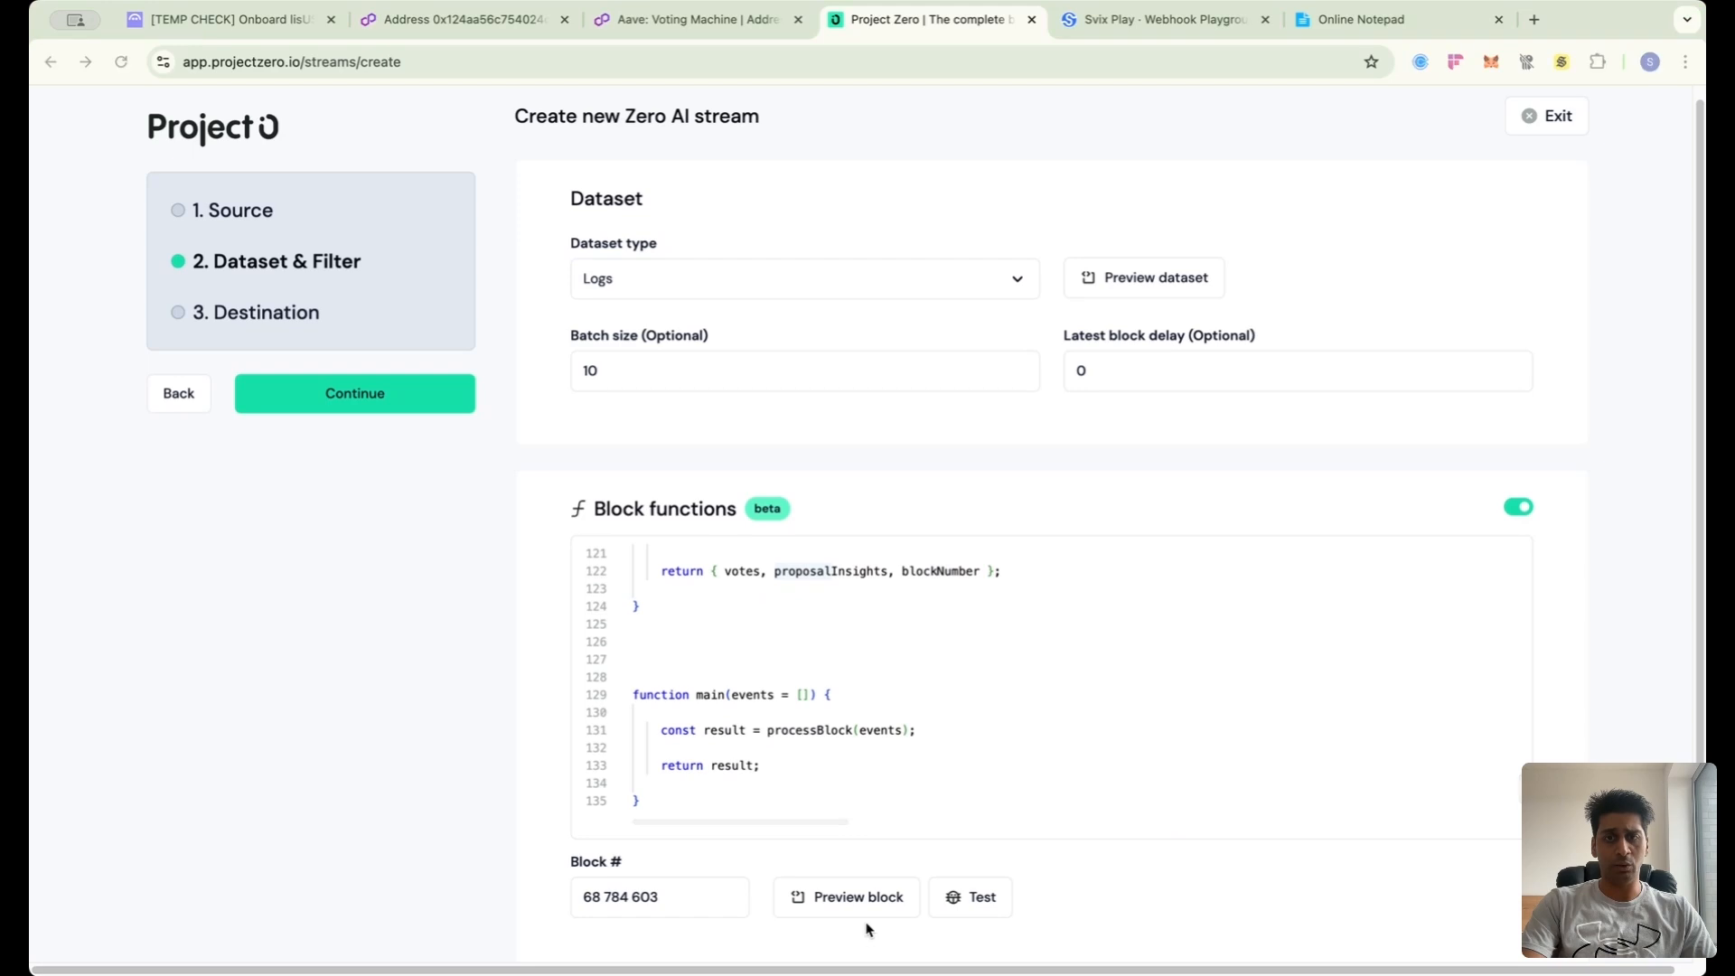
left_click(686, 897)
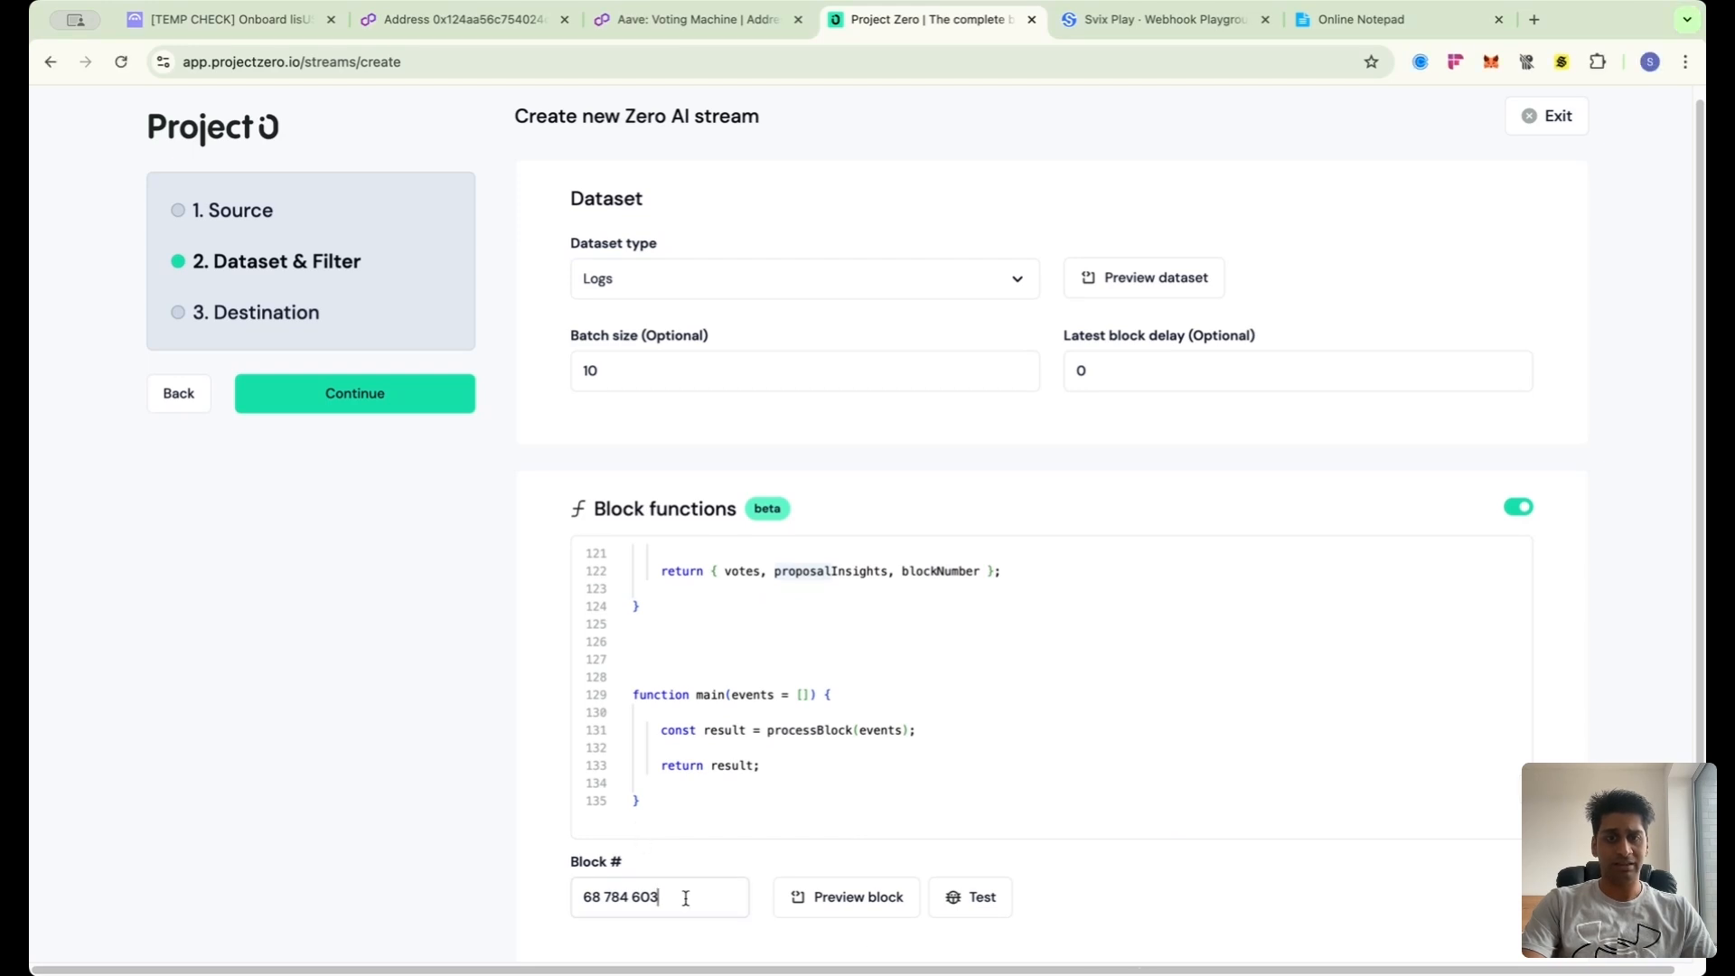
left_click_drag(686, 897, 426, 898)
key("ctrl+c")
key("BackSpace")
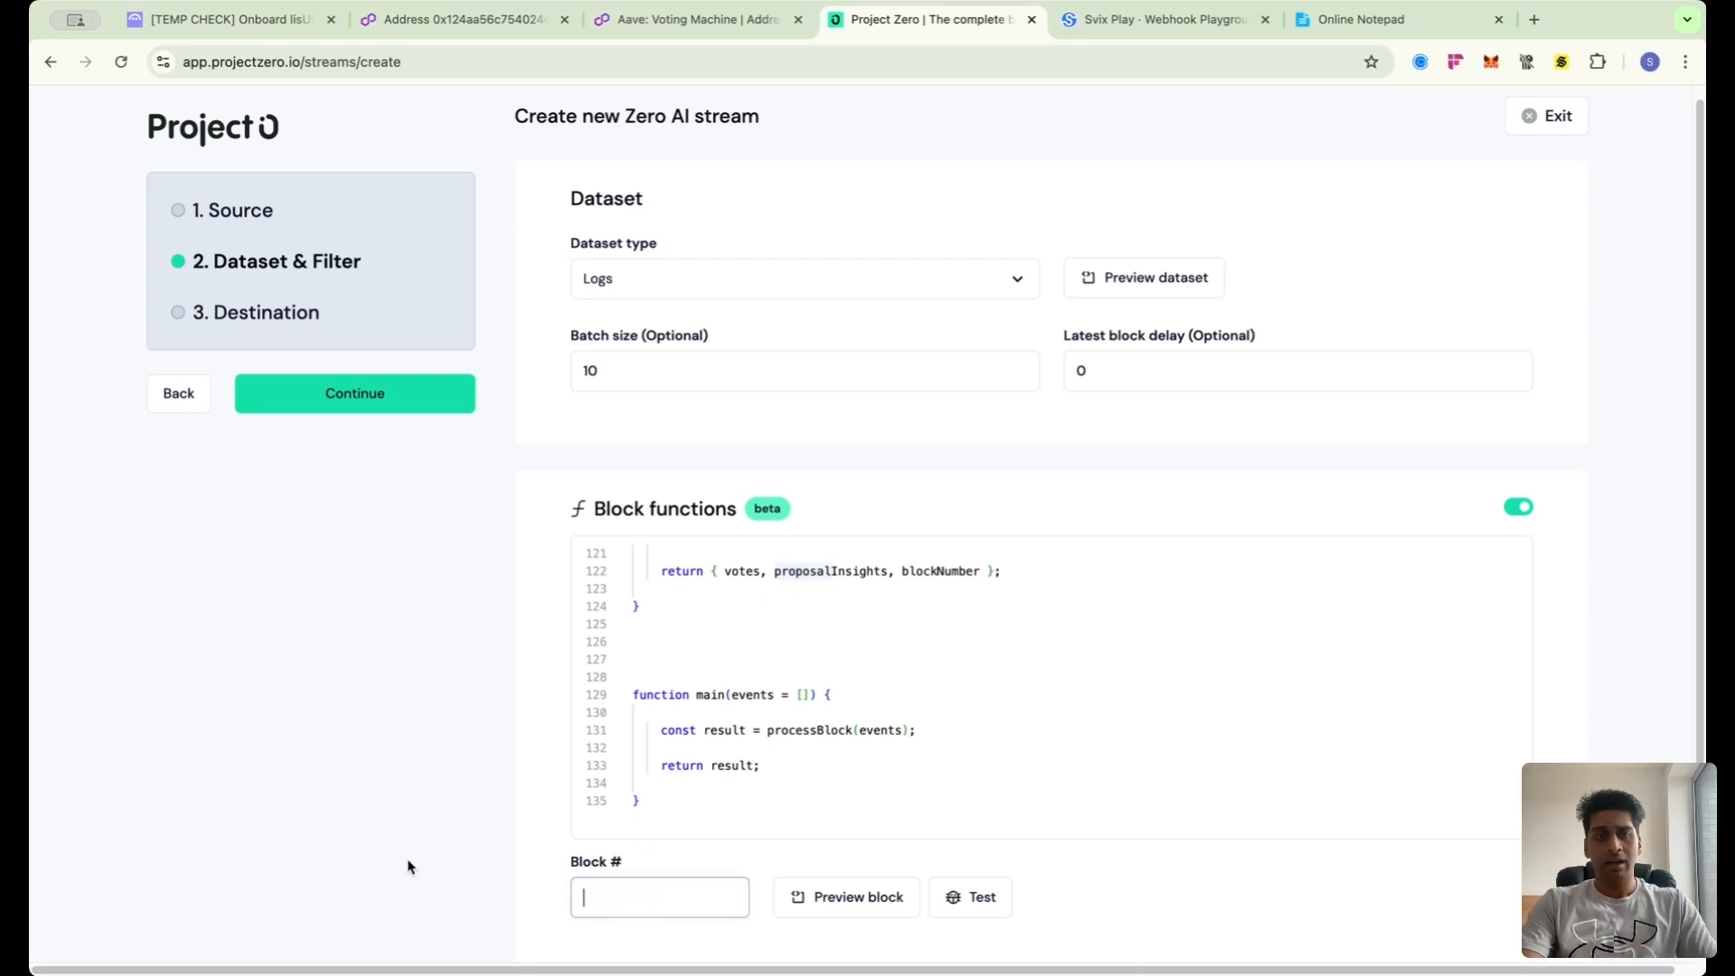
left_click(447, 20)
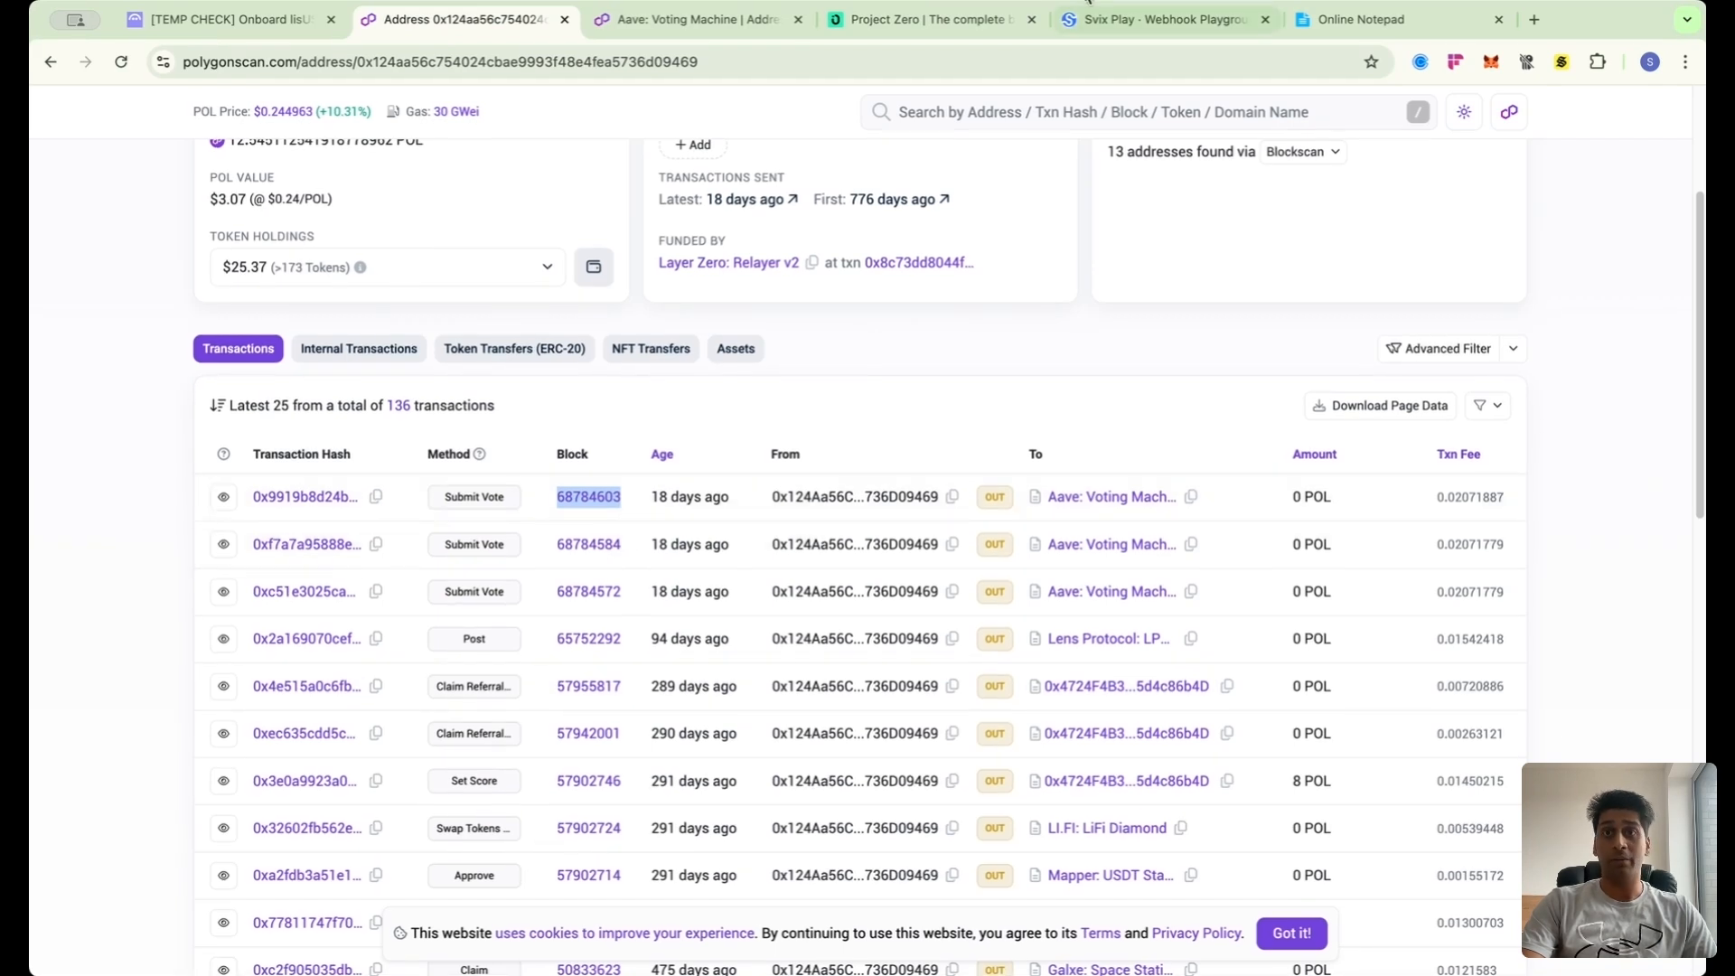
left_click(904, 20)
left_click(670, 885)
key("ctrl+v")
left_click(973, 904)
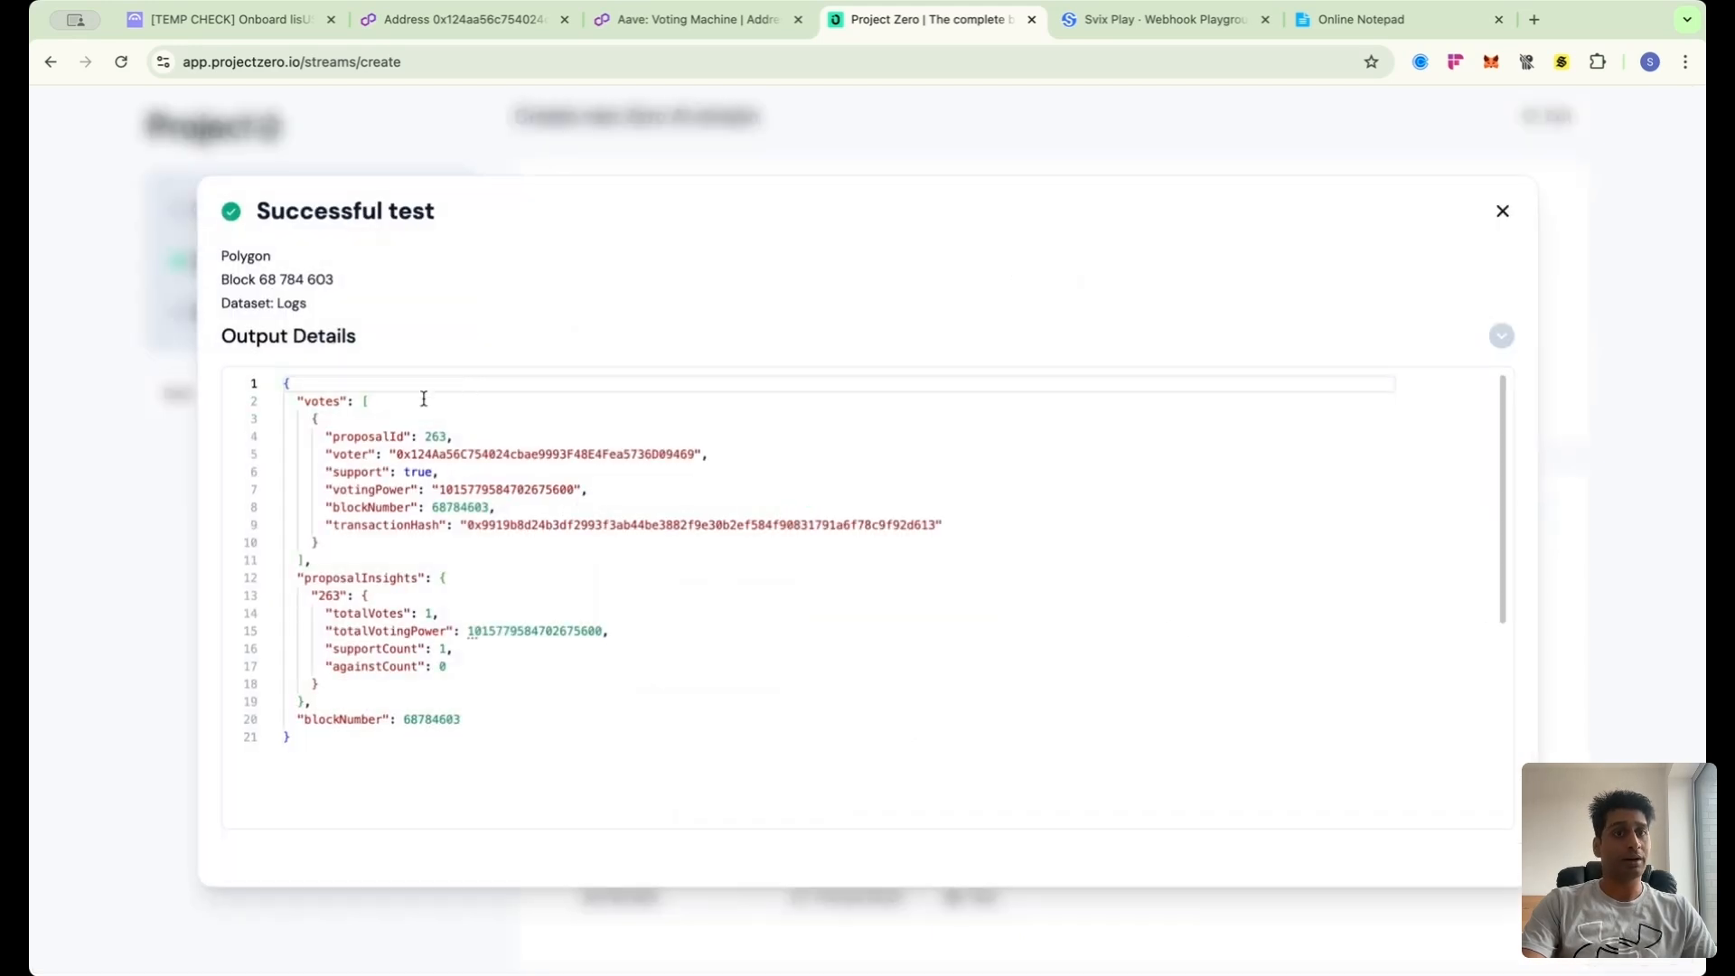
- Review the votes, proposalInsights and blockNumber fields in the test output by highlighting them, and close the result
left_click_drag(318, 401, 565, 679)
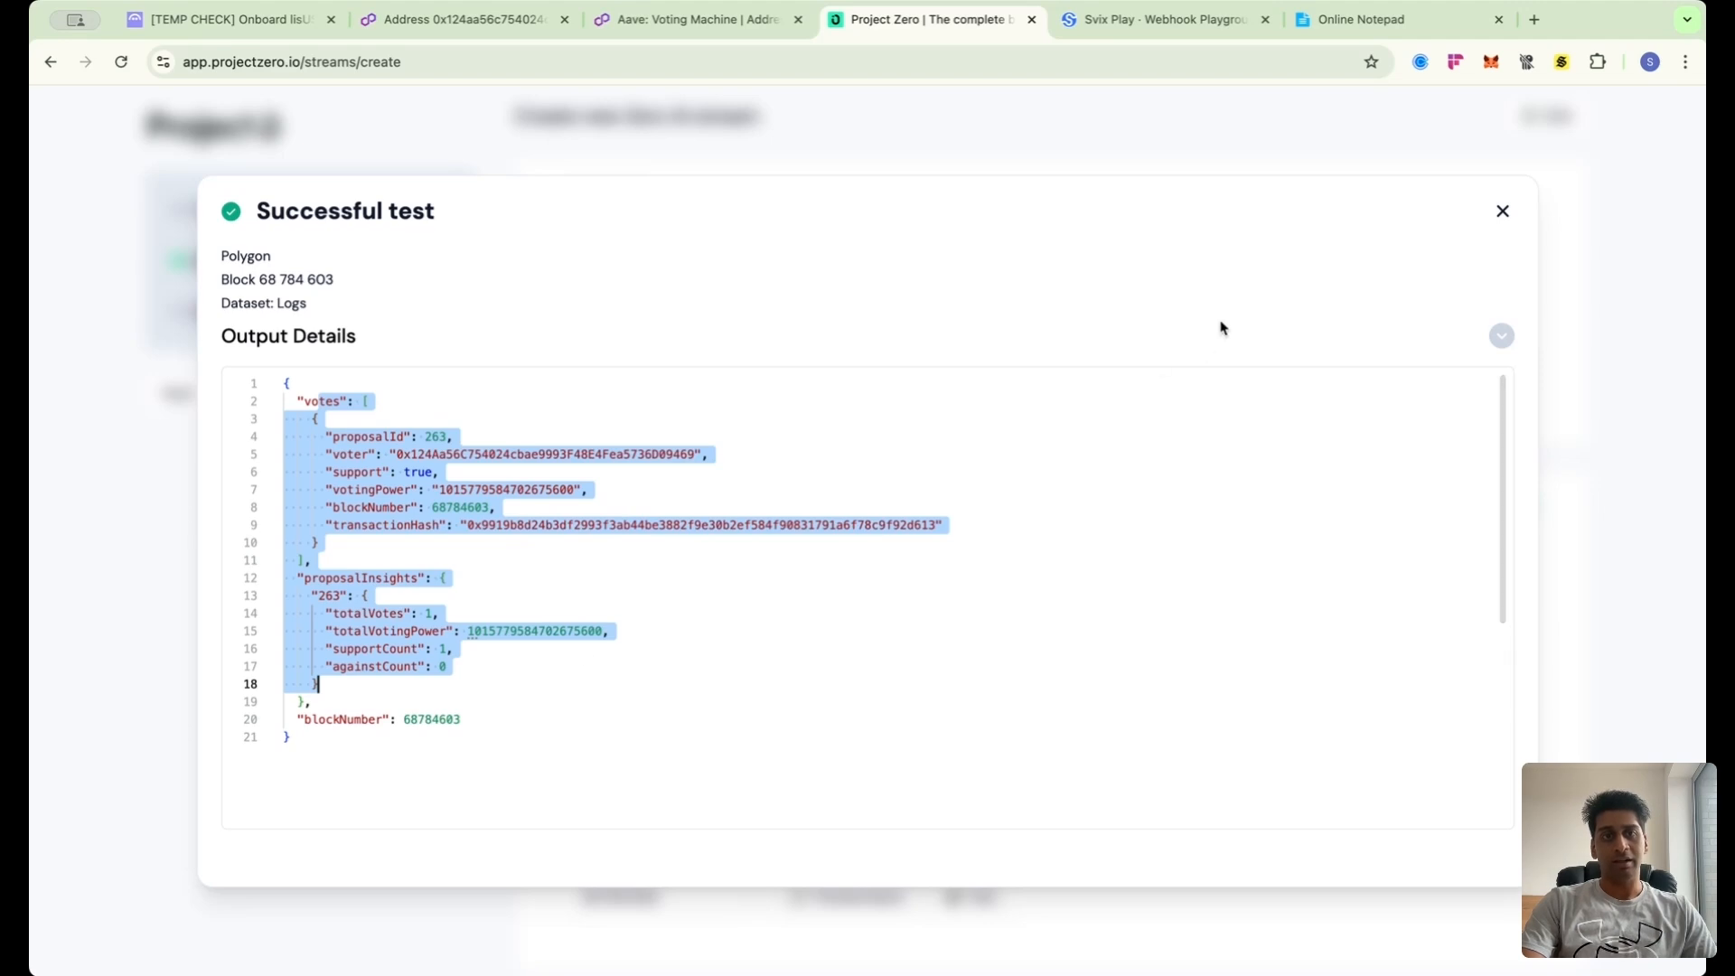
left_click(657, 597)
left_click_drag(509, 716, 287, 383)
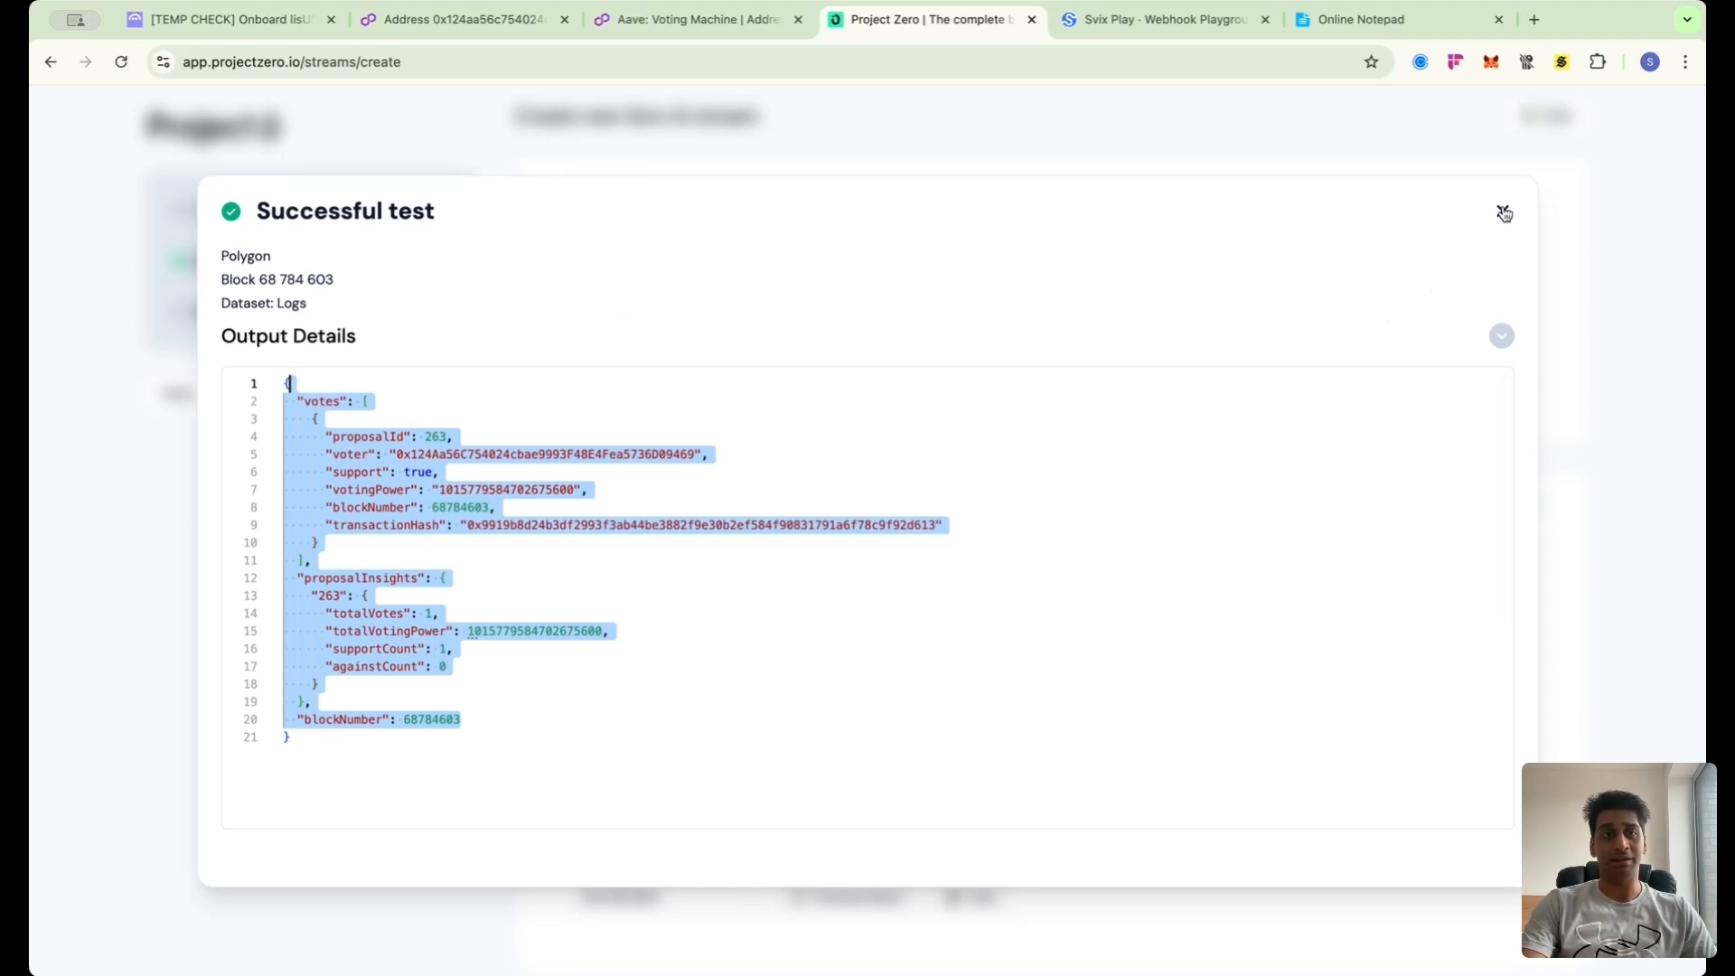
left_click(1503, 213)
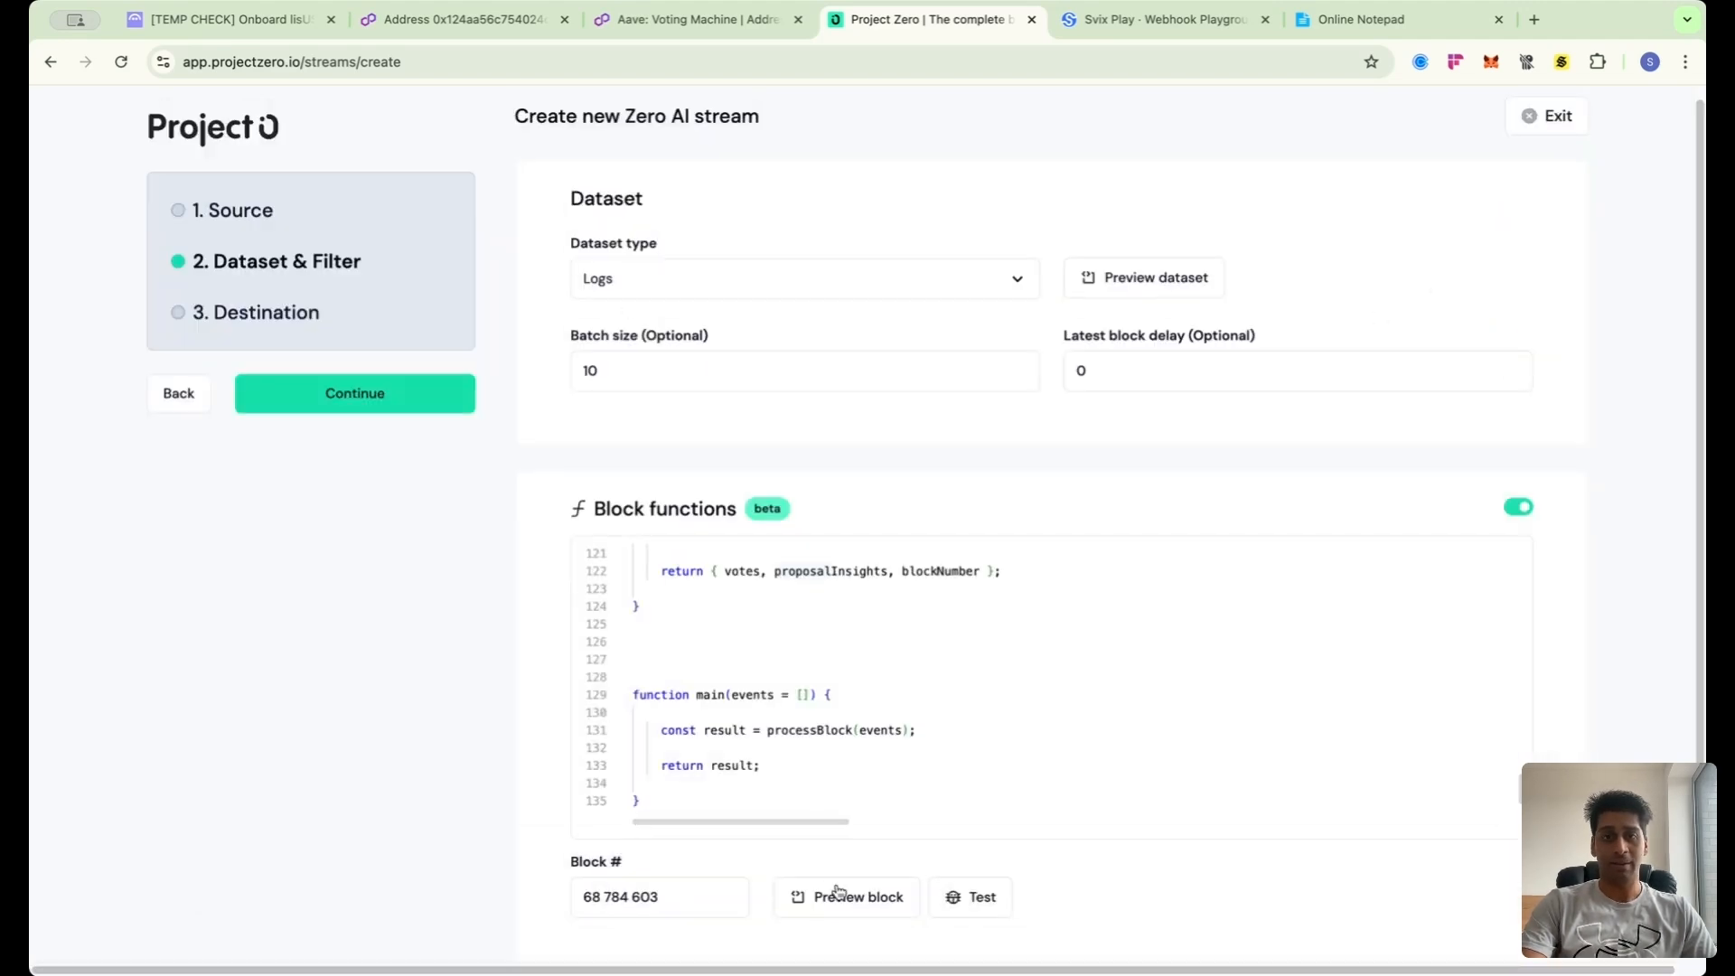
- Preview the raw logs of the test block, read through them, and close the preview
left_click(822, 894)
scroll(628, 625, "down", 2)
scroll(628, 625, "down", 20)
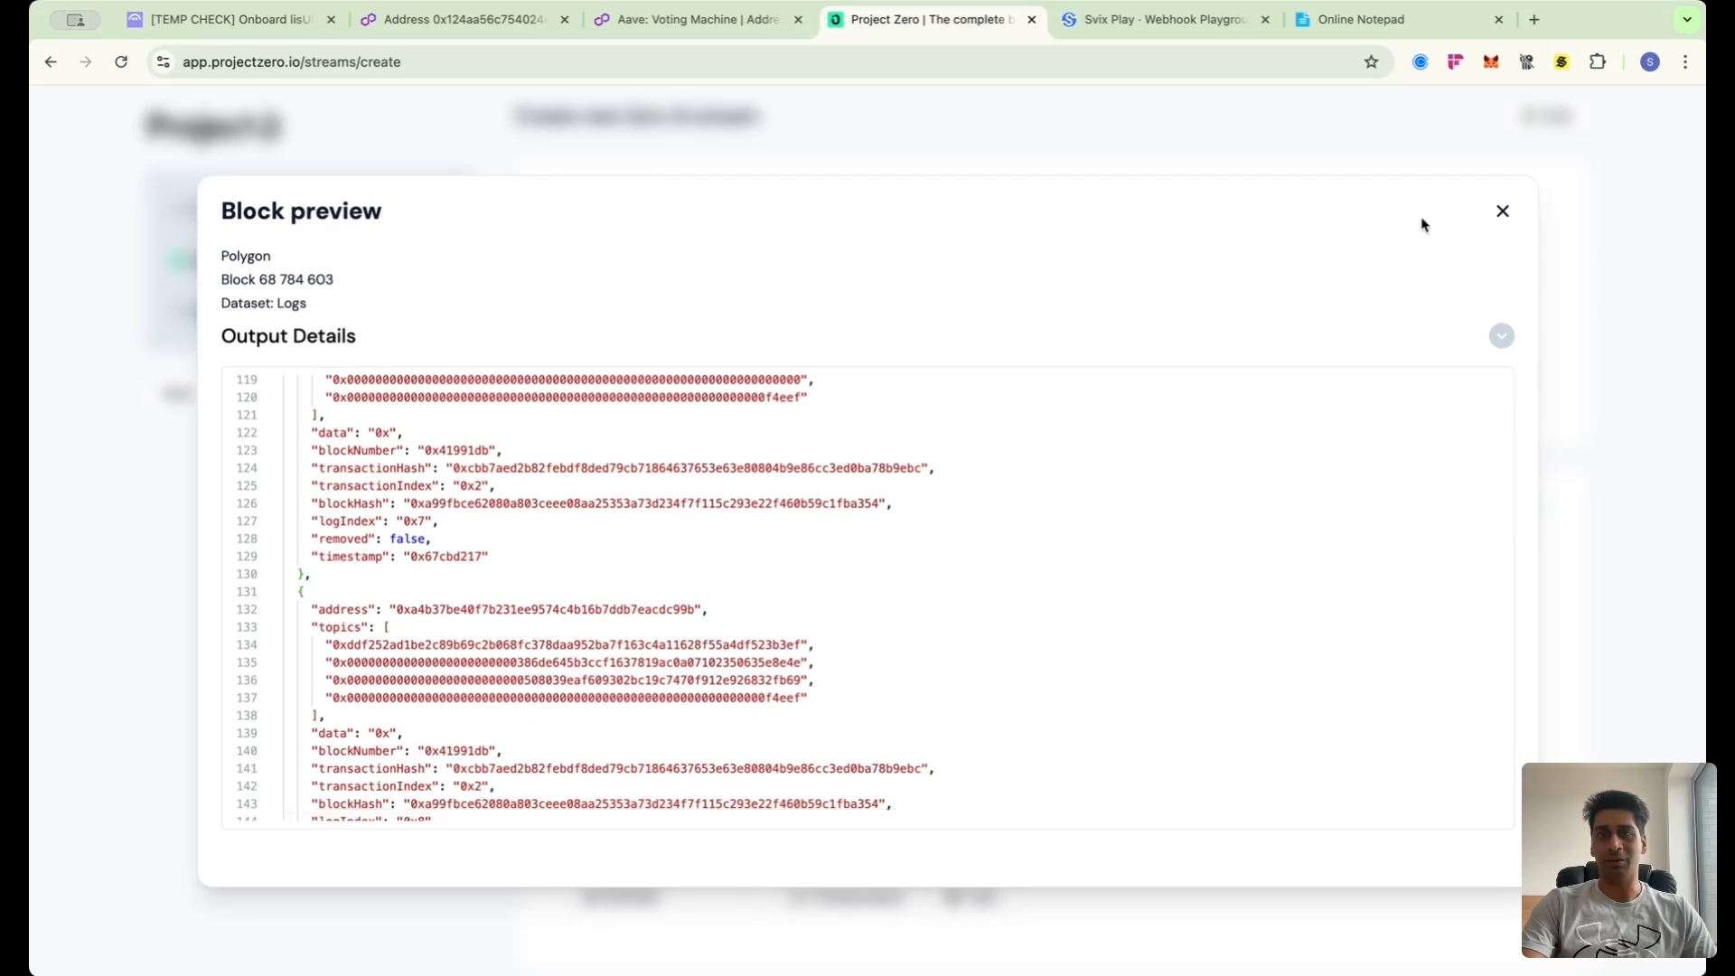
left_click(1501, 215)
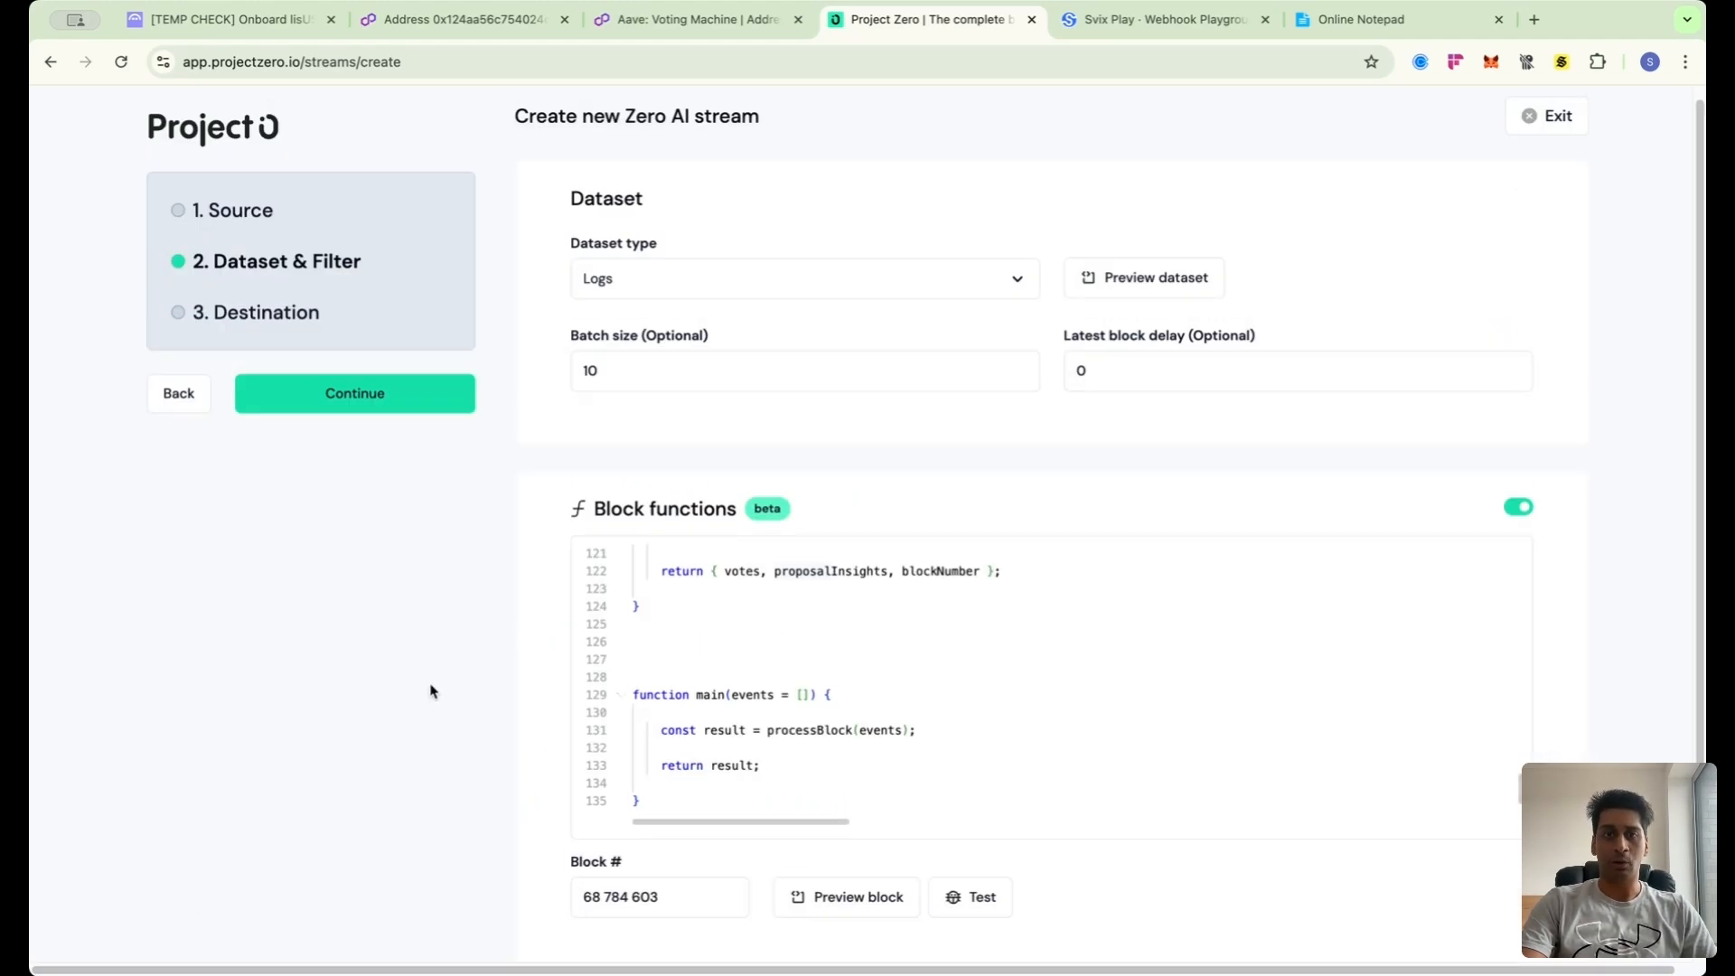
- Continue to the destination stage and choose Webhook as the destination type
left_click(356, 401)
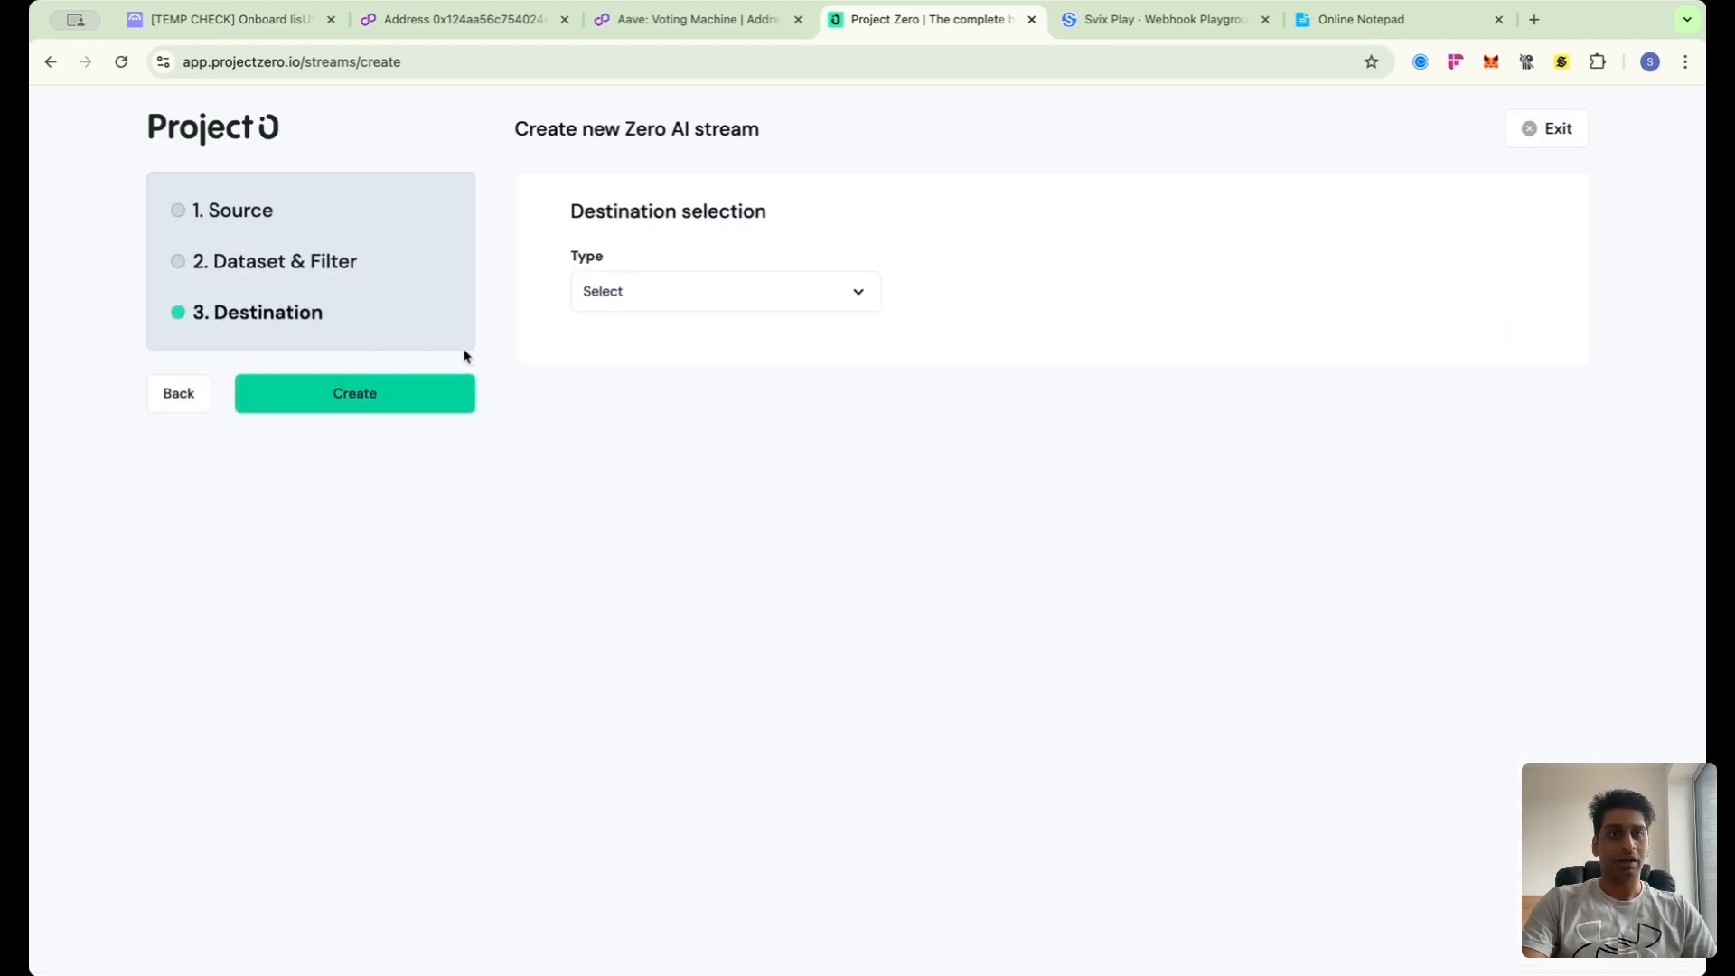
left_click(665, 291)
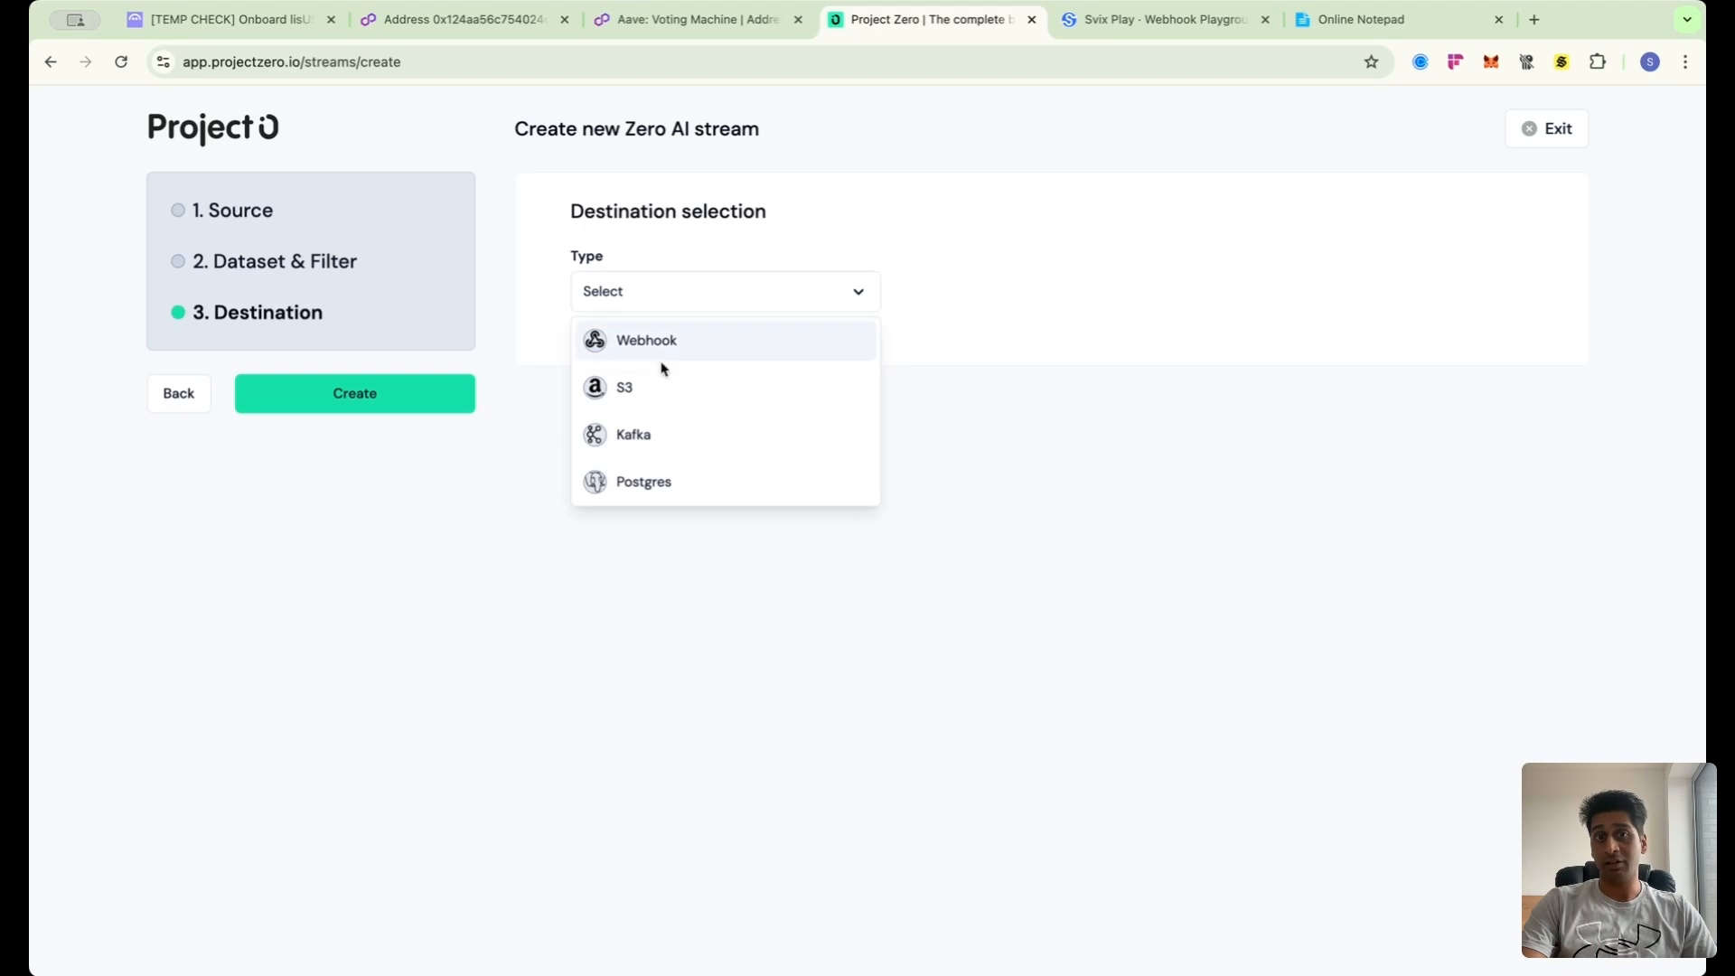
left_click(730, 342)
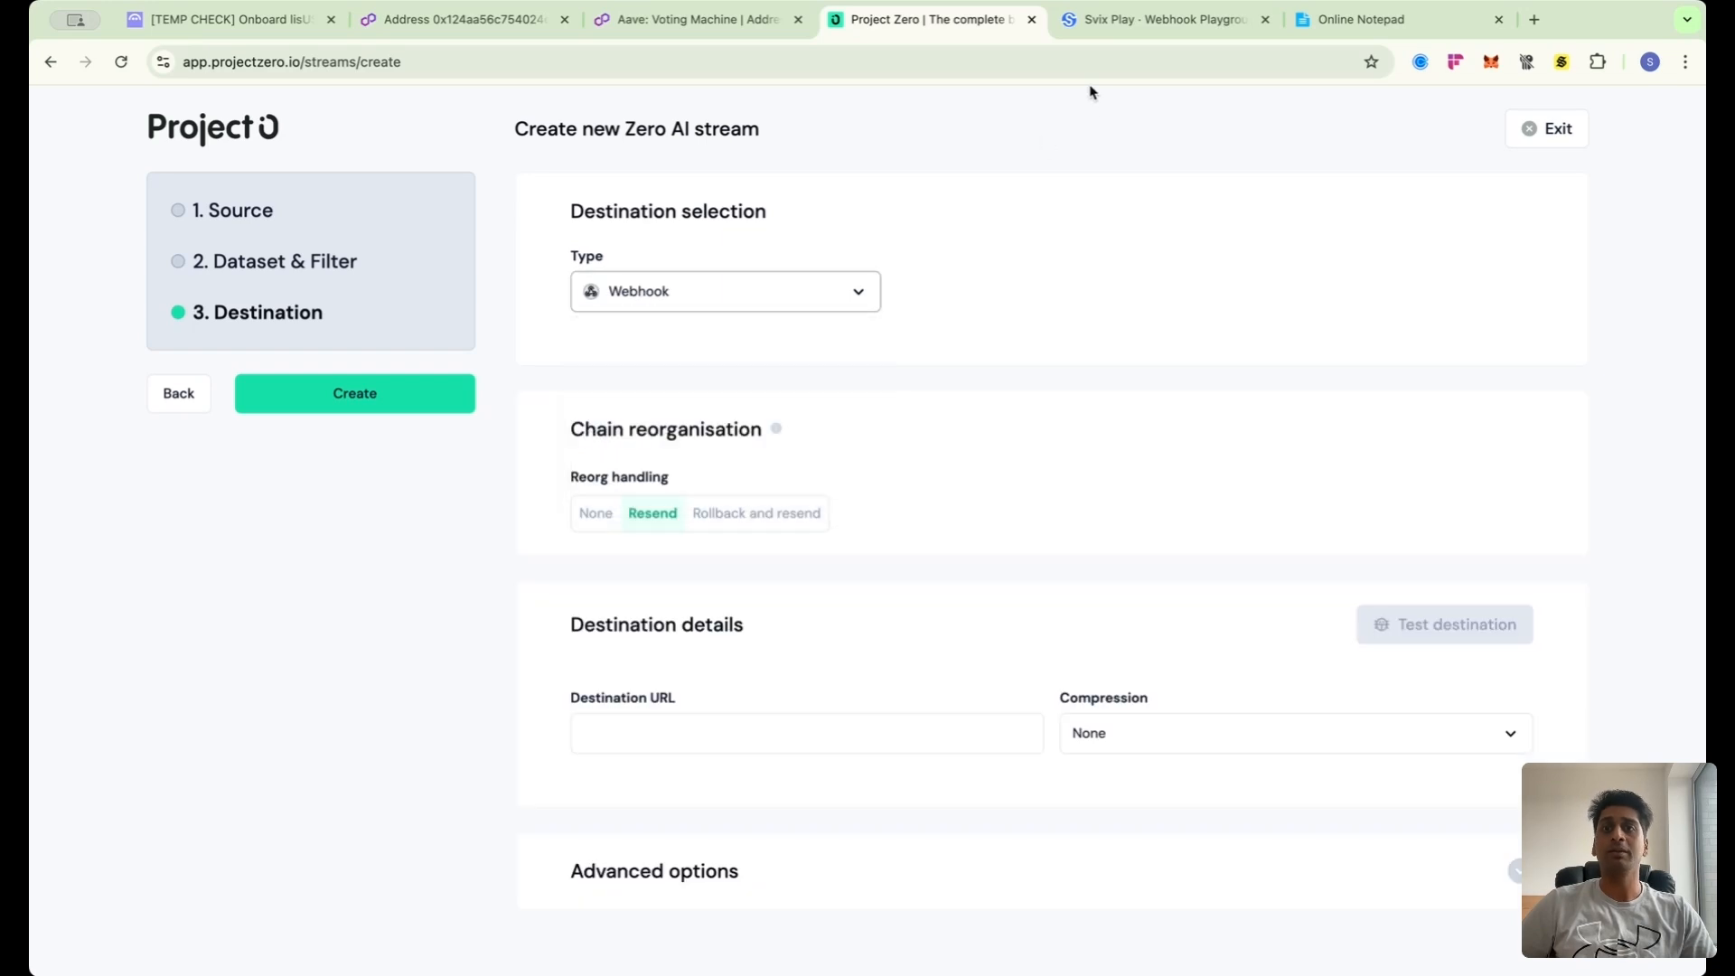
- Enter the listening URL copied from Svix Play as the destination URL in Project Zero, and create the stream
left_click(1120, 19)
left_click(587, 127)
left_click(907, 19)
left_click(708, 739)
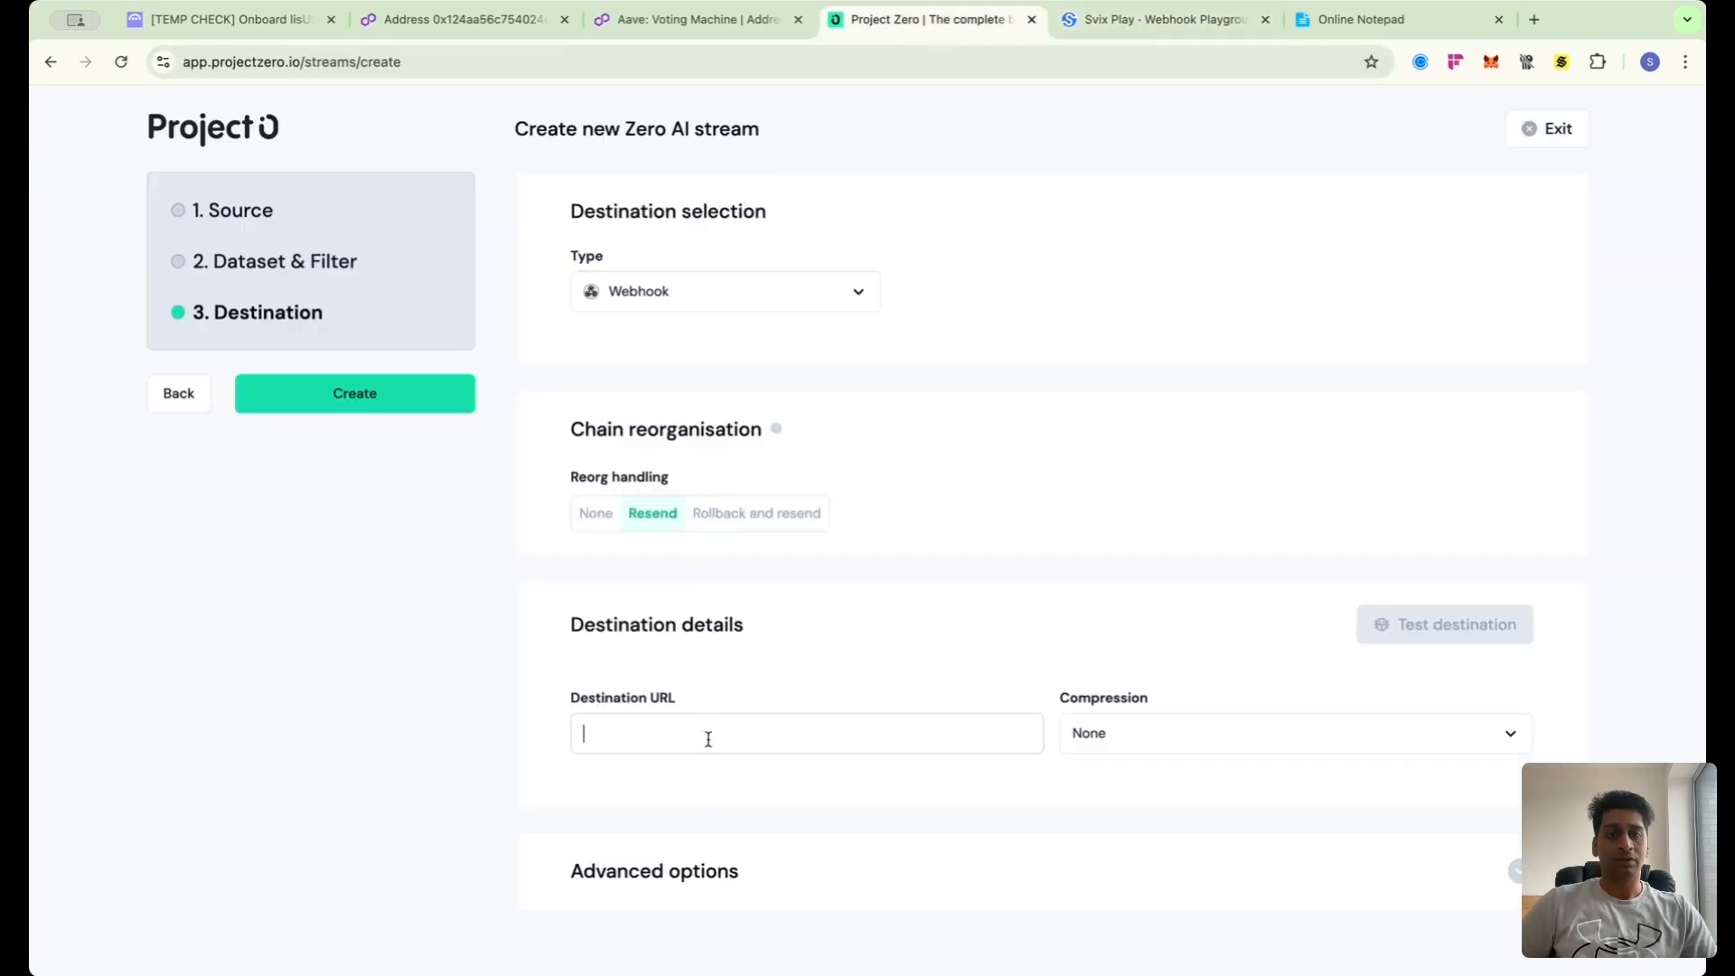
key("super+v")
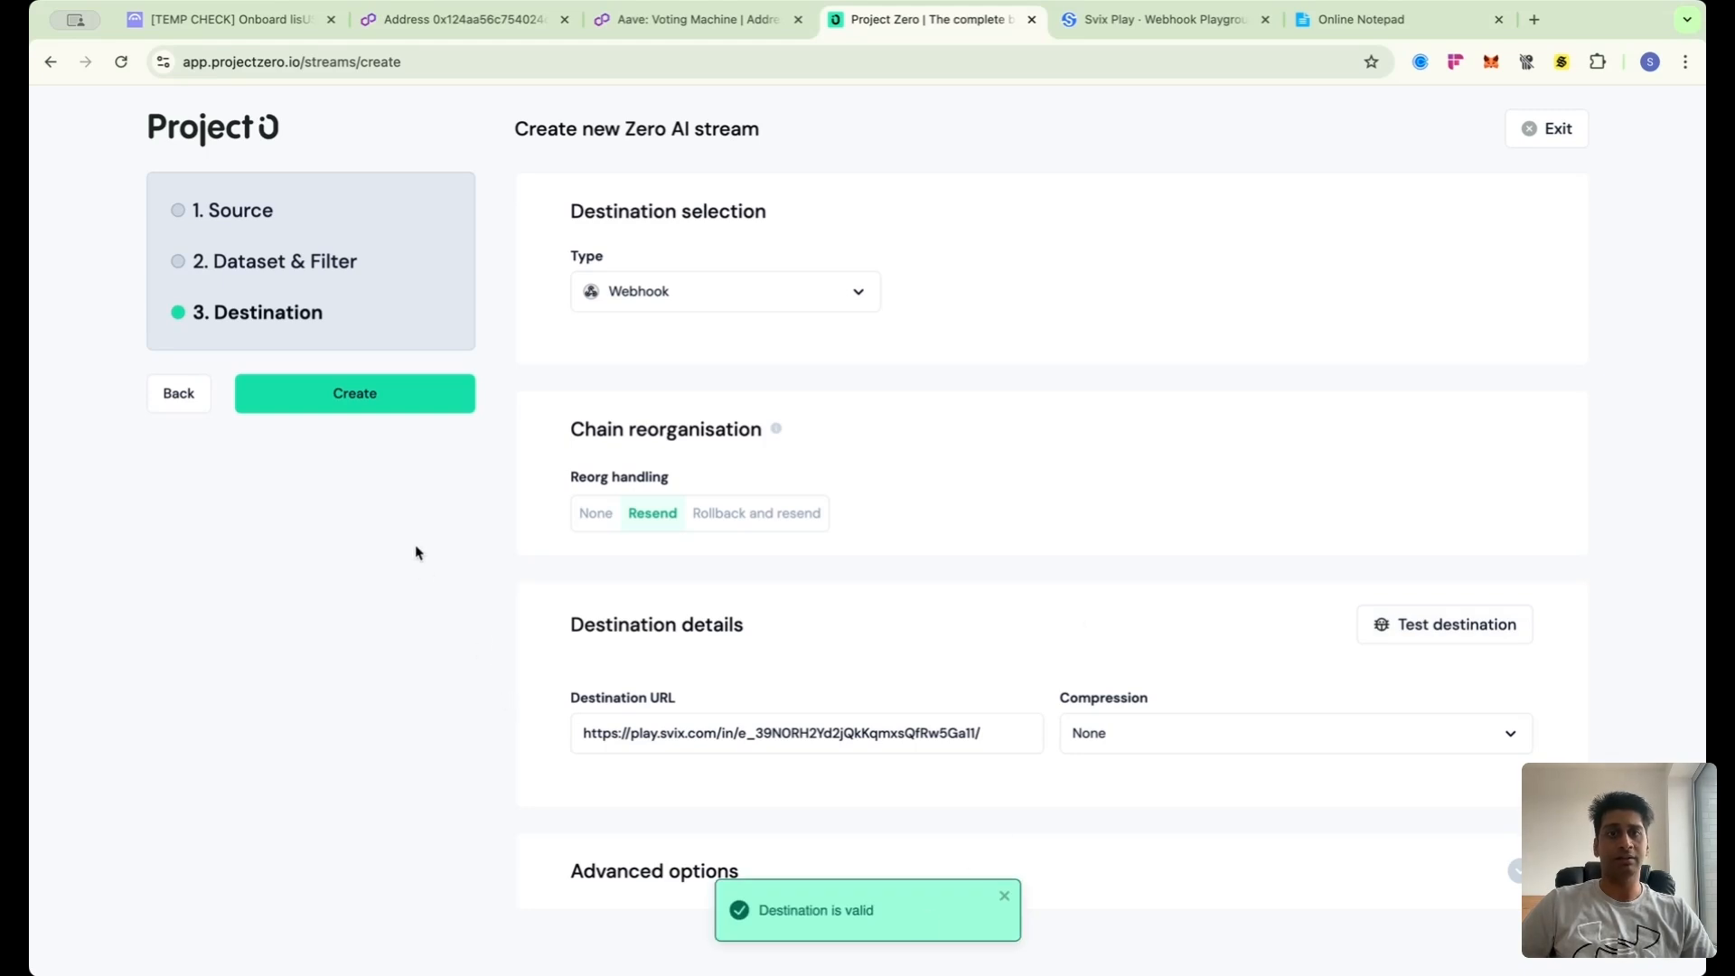
left_click(358, 397)
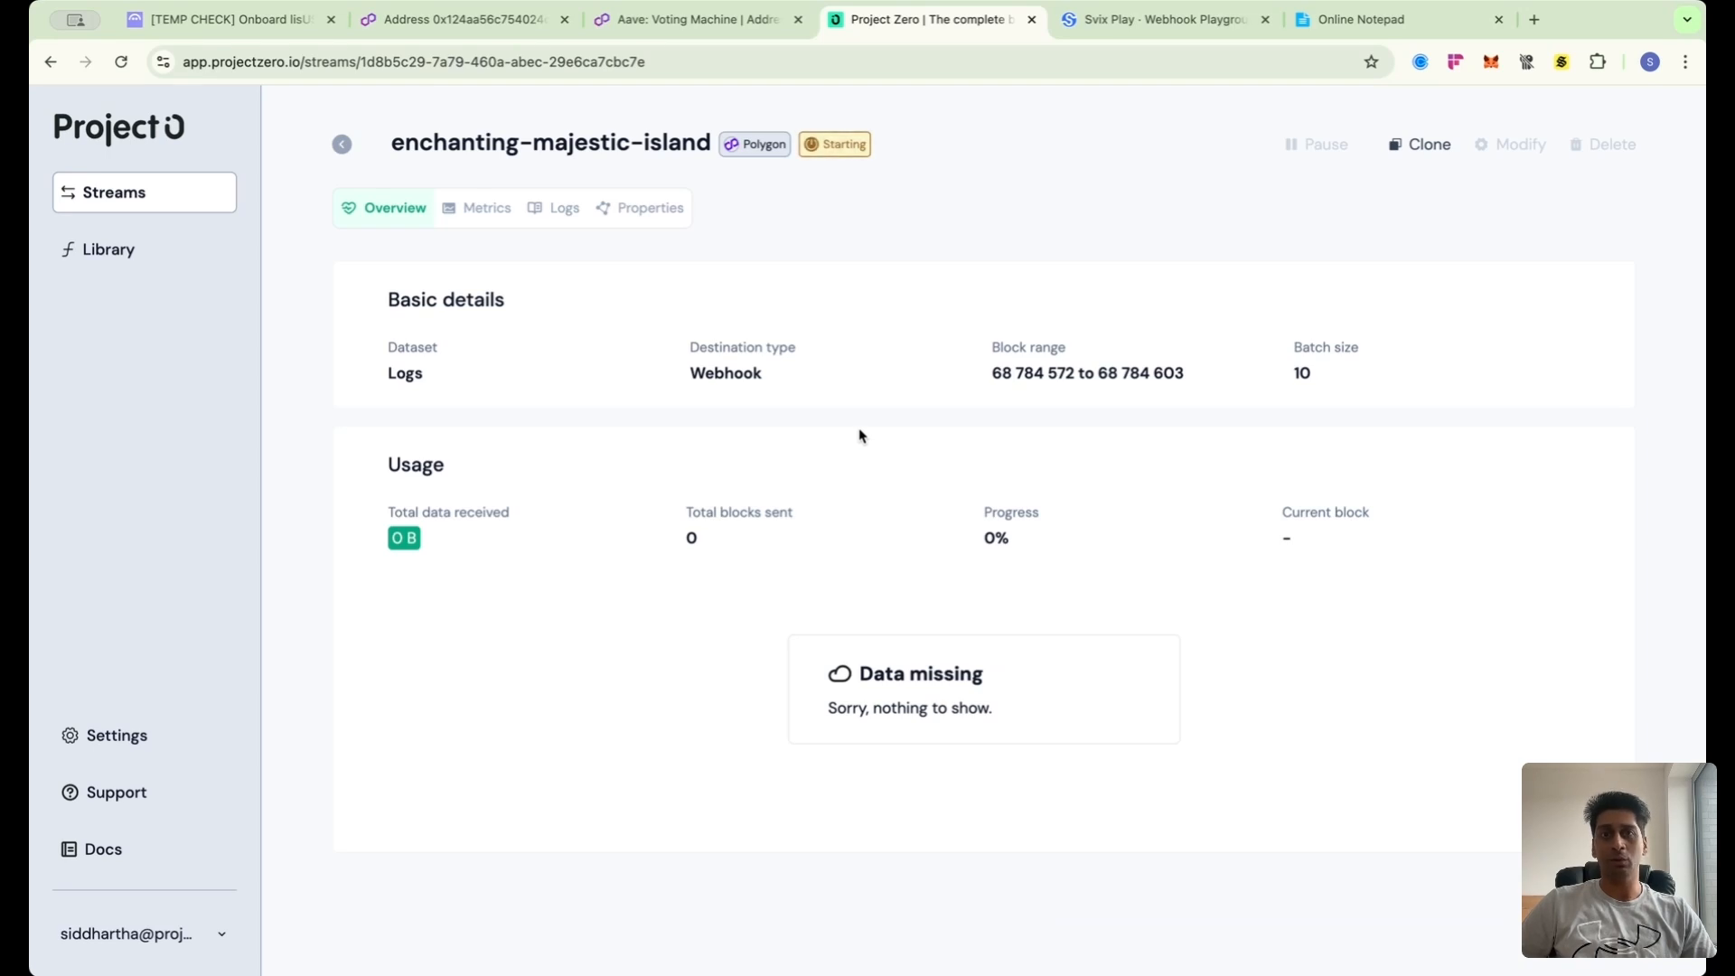
- Check Svix Play for incoming webhook messages, and highlight the new stream's block range on its Project Zero overview
left_click(1112, 32)
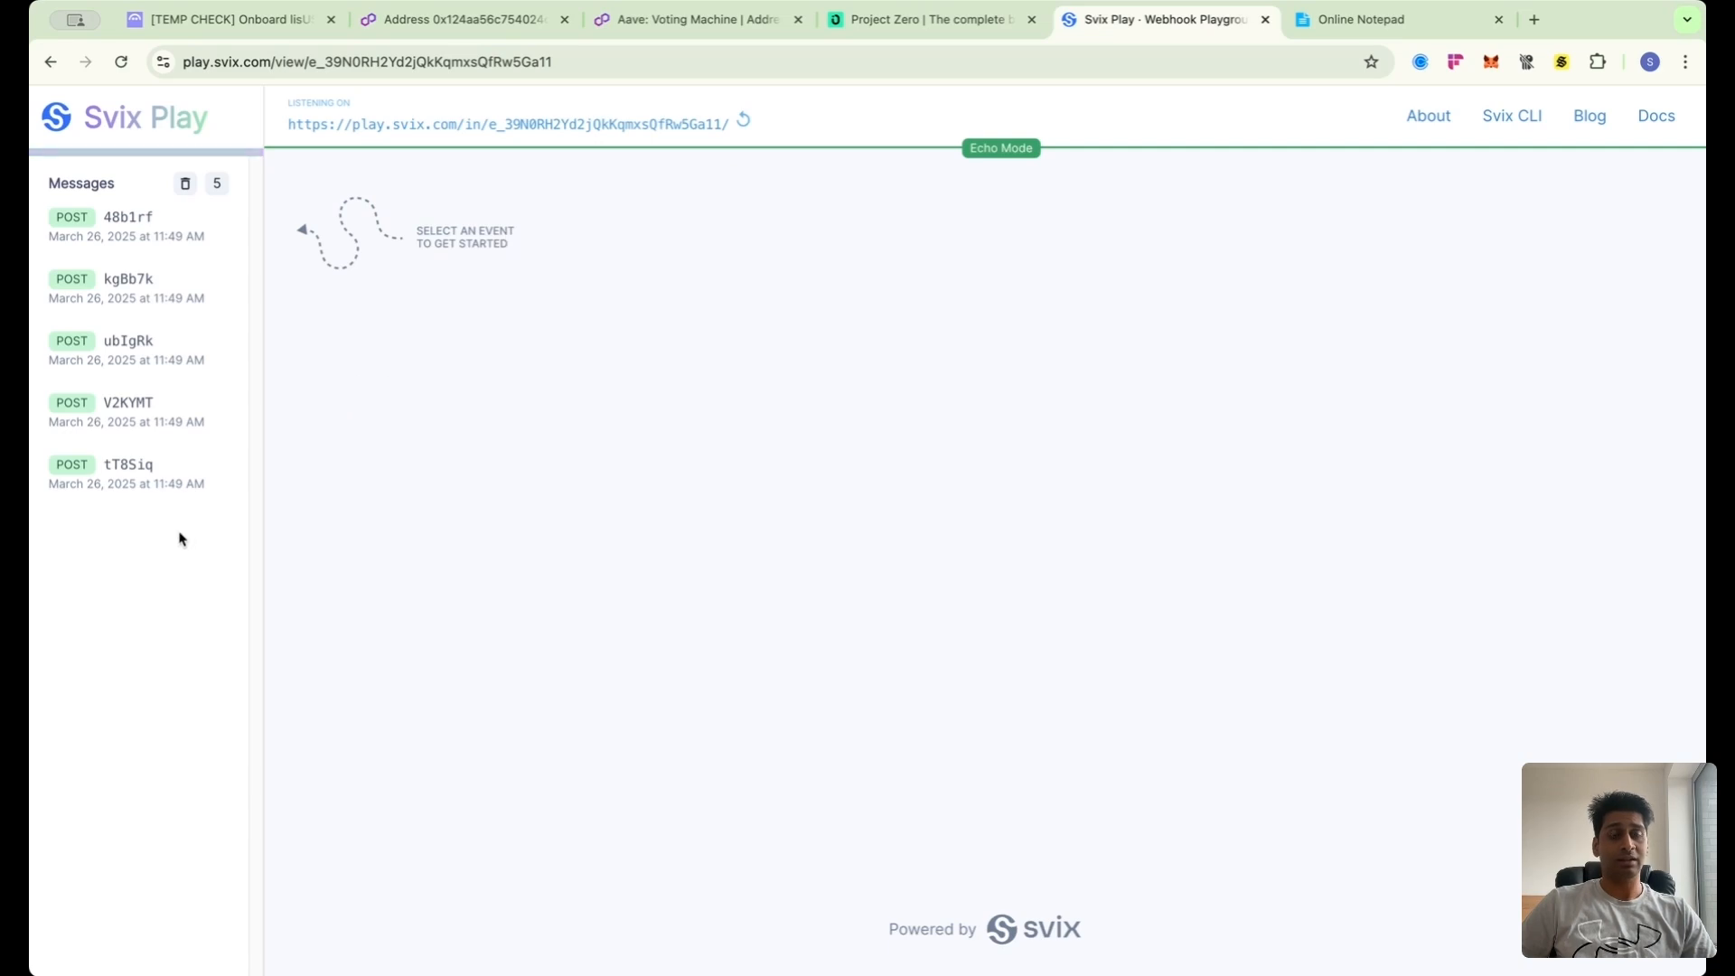
left_click(926, 36)
left_click_drag(991, 375, 1193, 376)
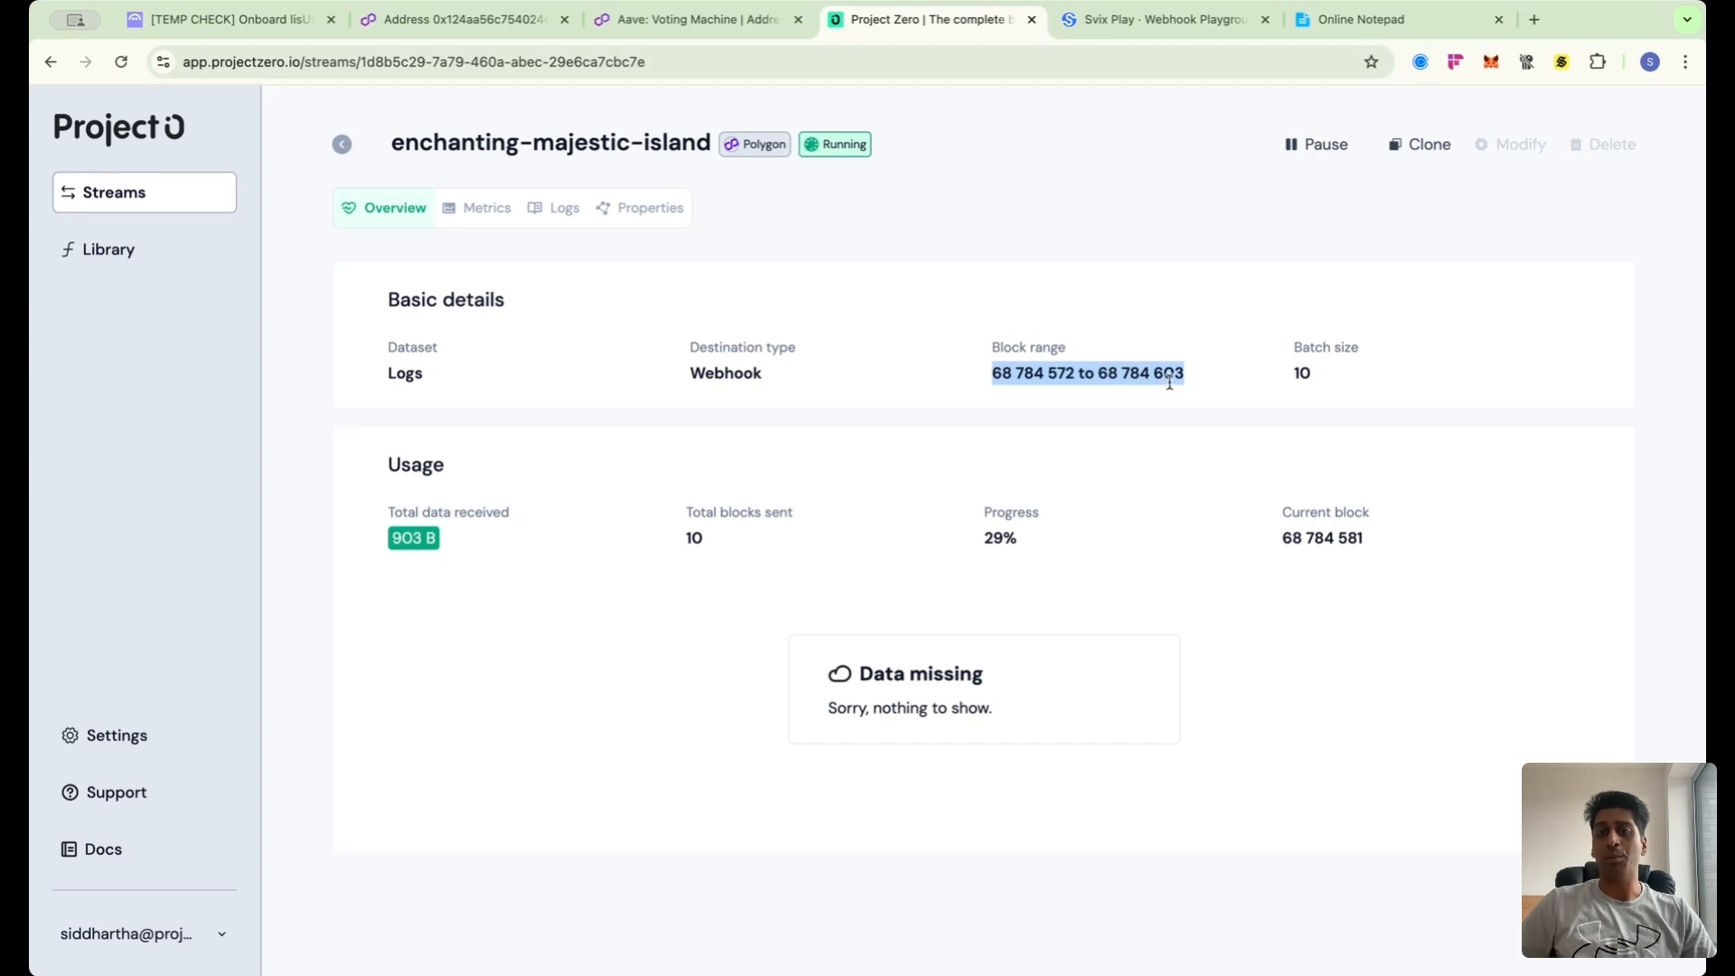
- Open the tT8Siq and V2KYMT messages on Svix Play and examine the data in their request bodies
left_click(1160, 19)
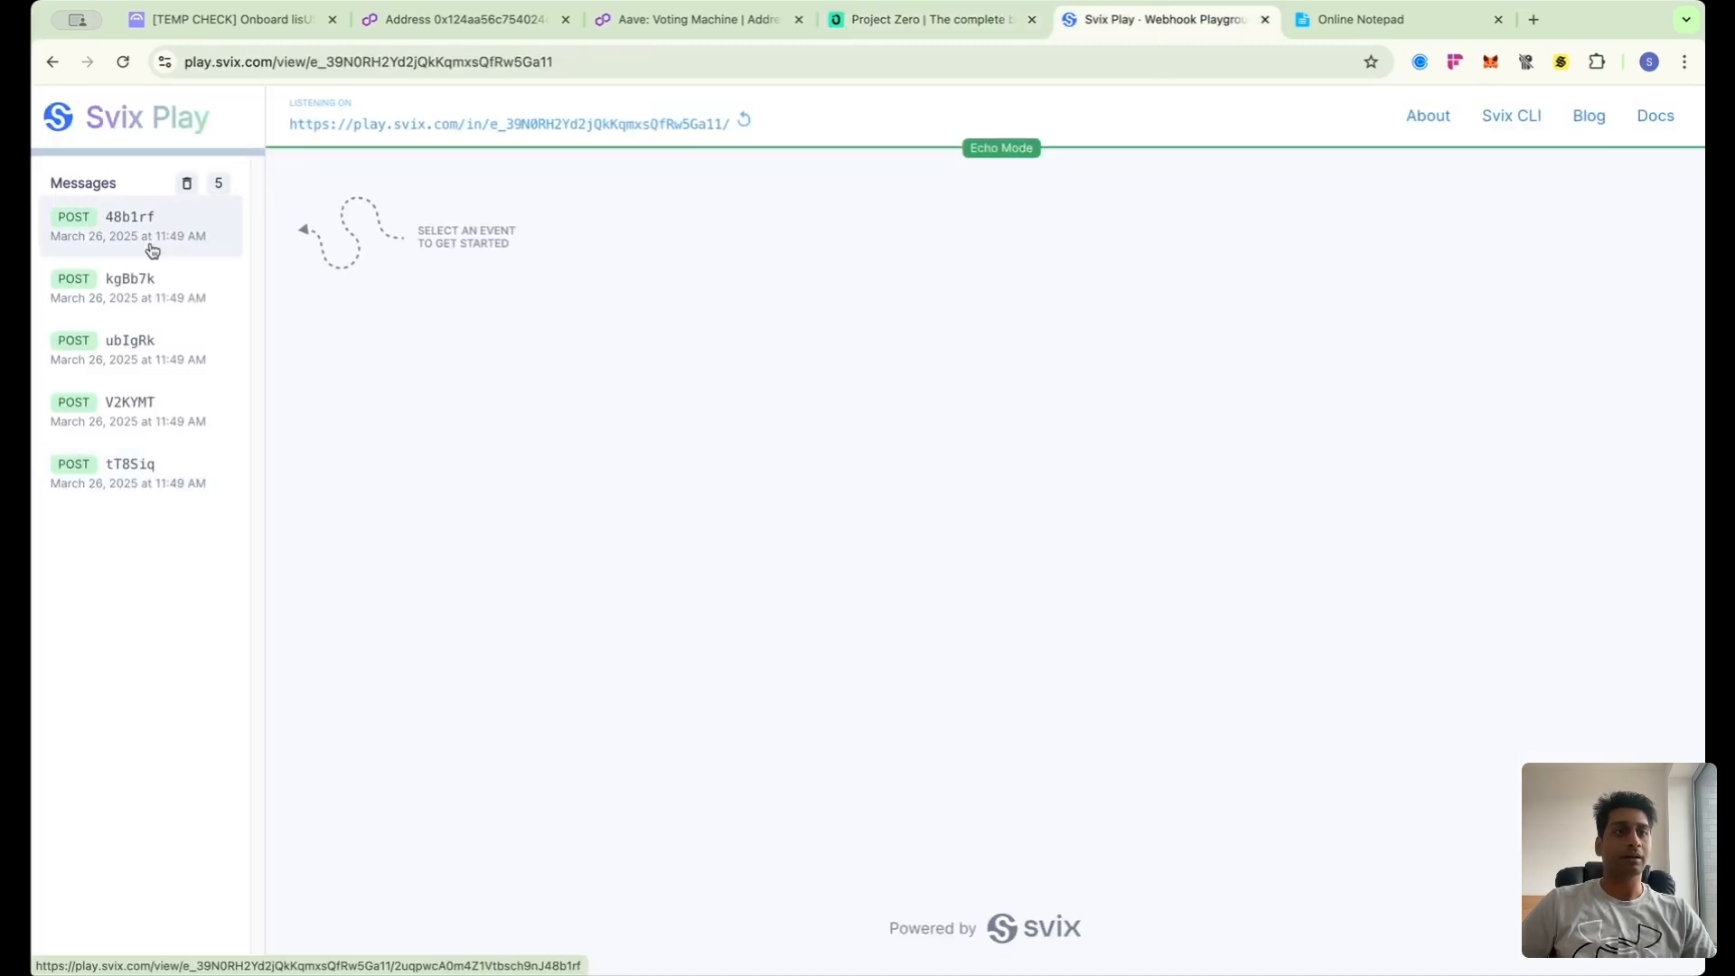
left_click(136, 481)
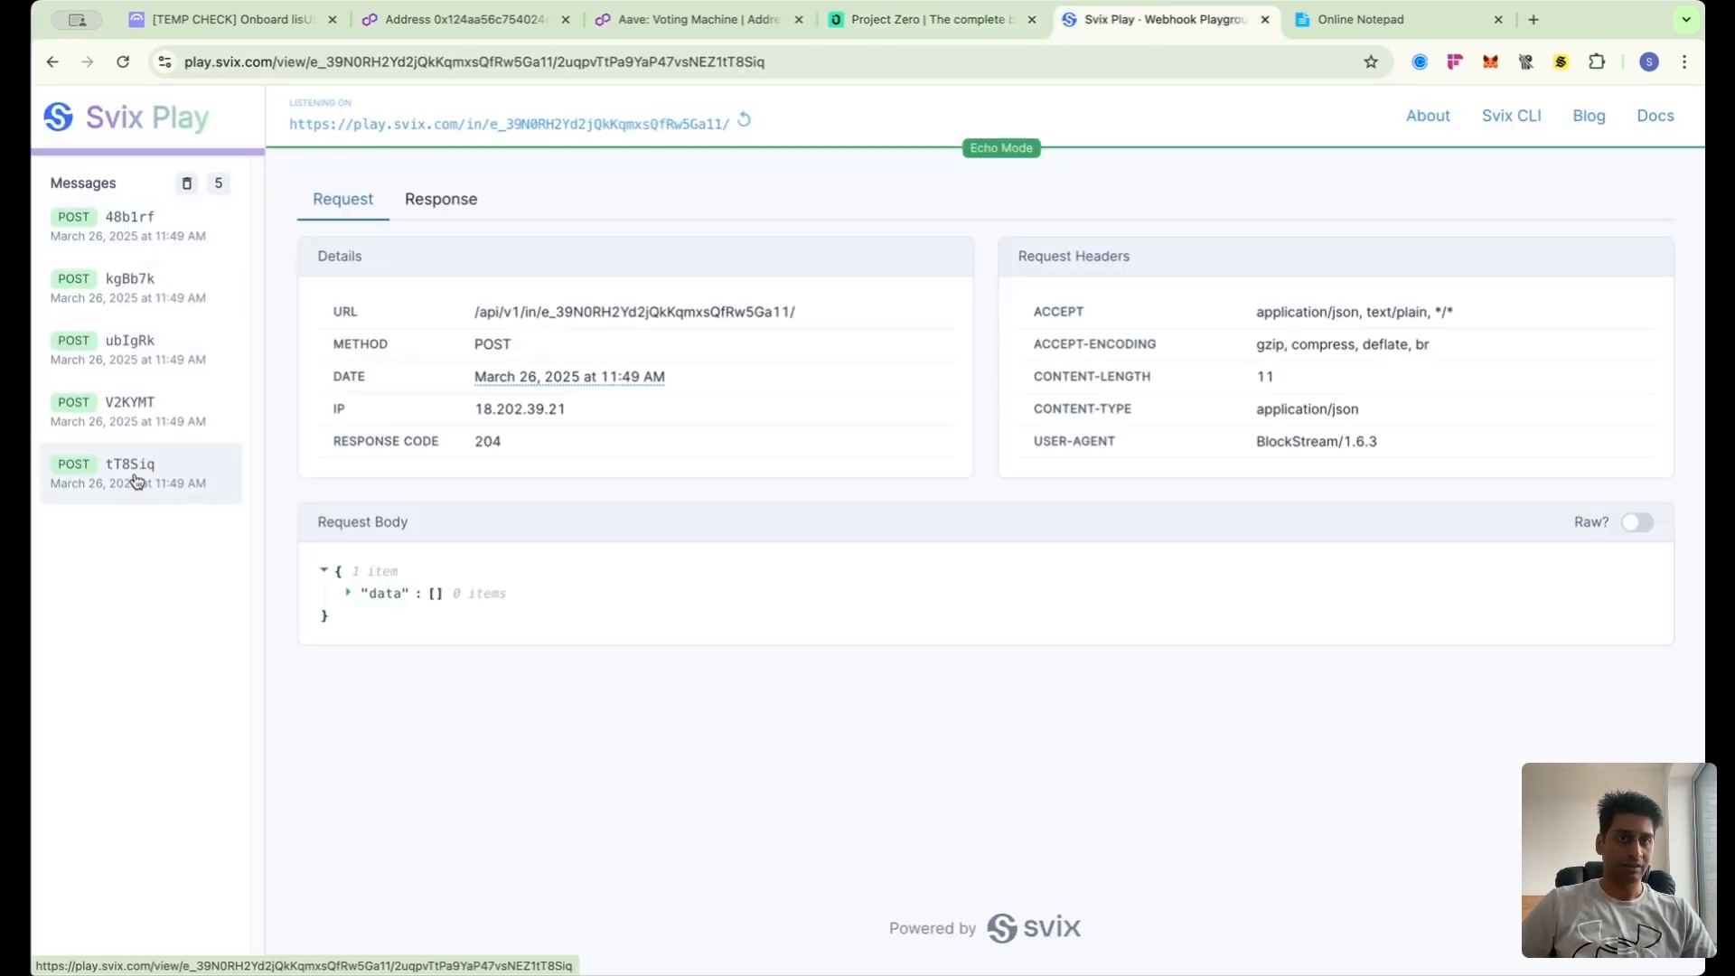
left_click(348, 592)
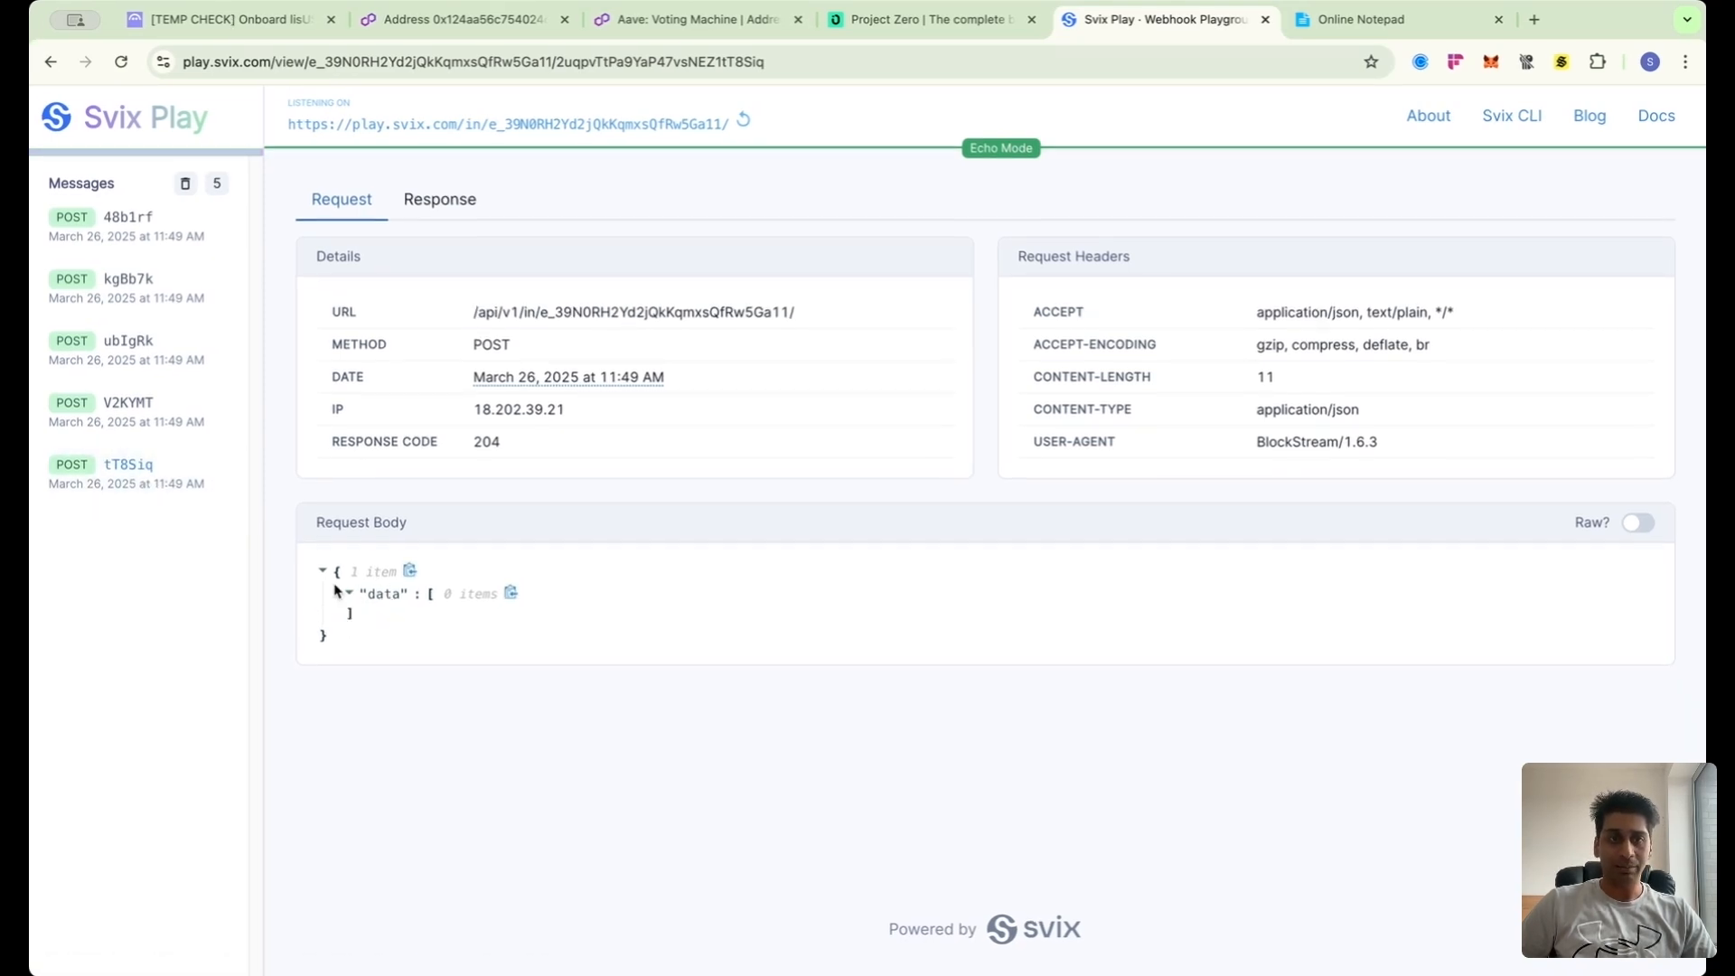
left_click(148, 426)
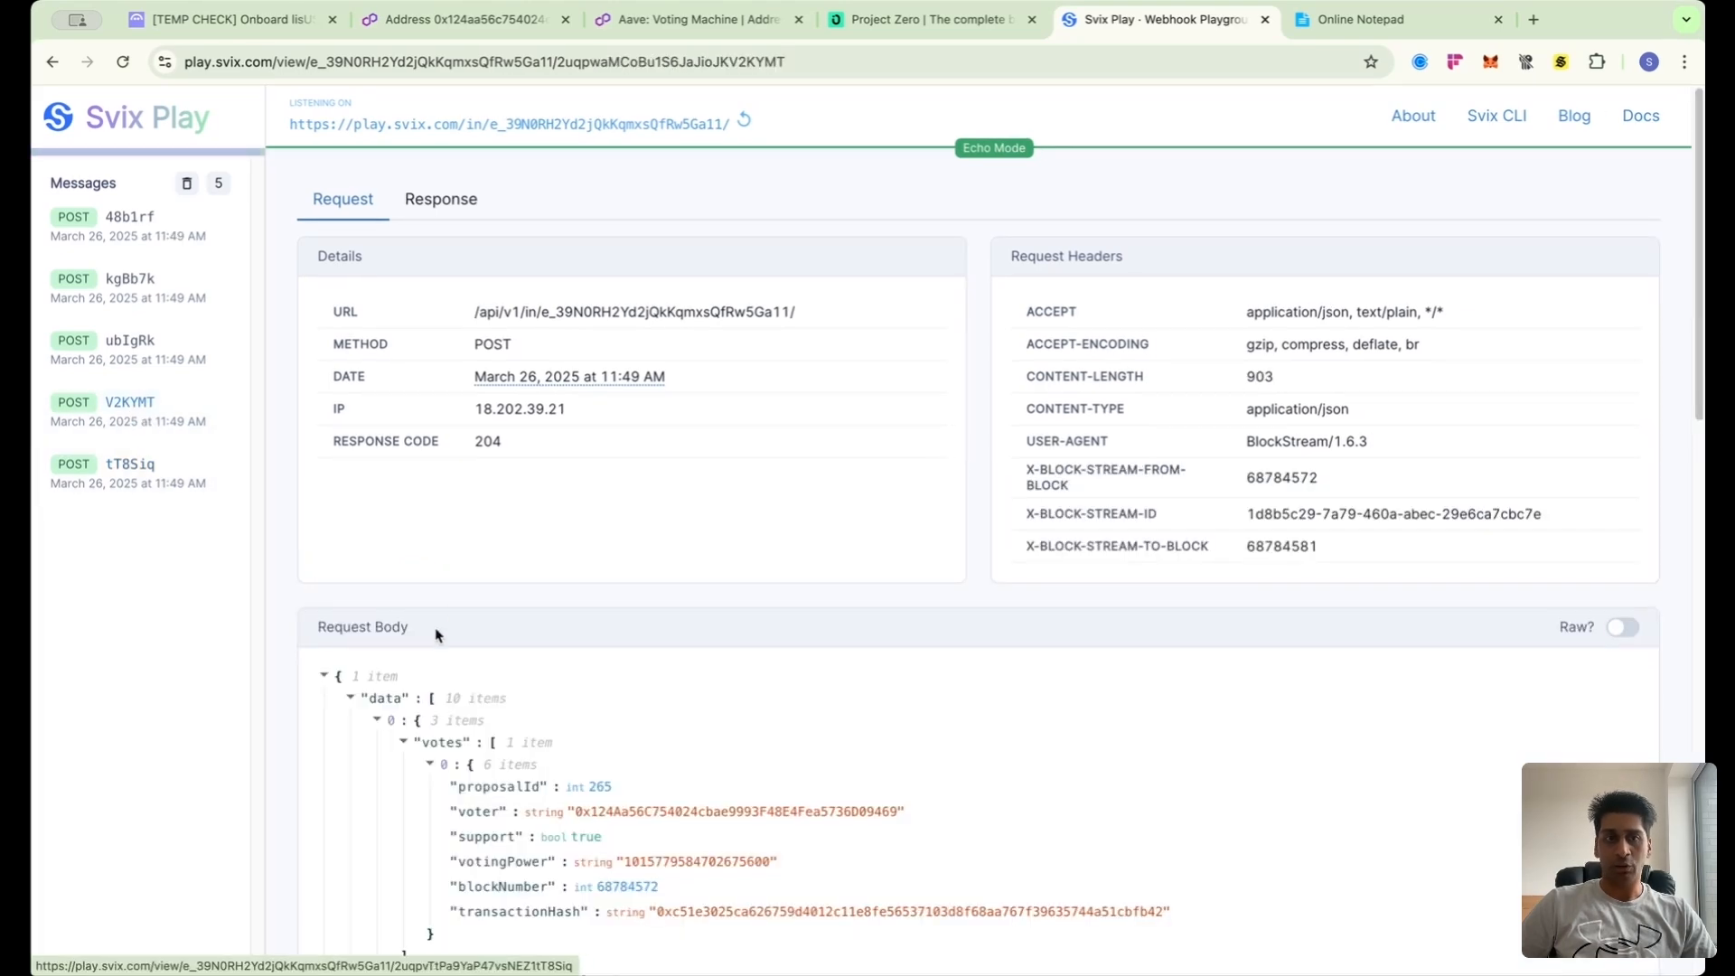
scroll(443, 632, "down", 2)
scroll(457, 599, "down", 10)
scroll(460, 604, "up", 6)
scroll(459, 605, "up", 2)
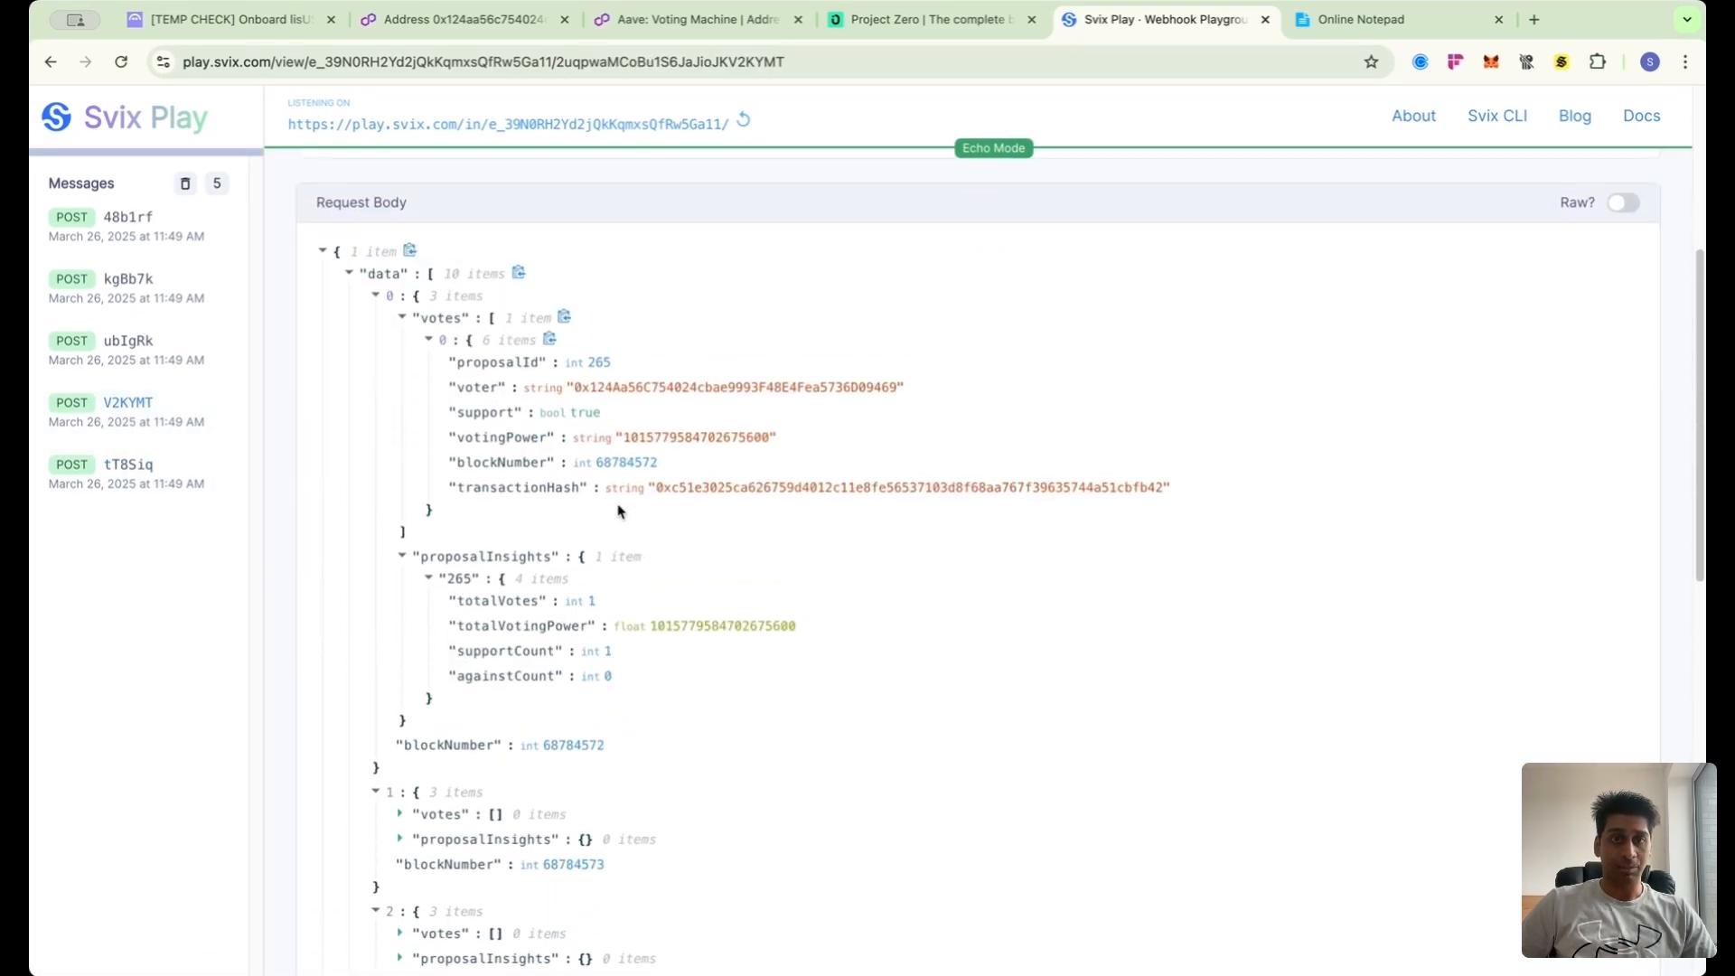
- Compare the first decoded vote's blockNumber with the oldest Submit Vote transaction on PolygonScan, returning to Svix Play
triple_click(609, 465)
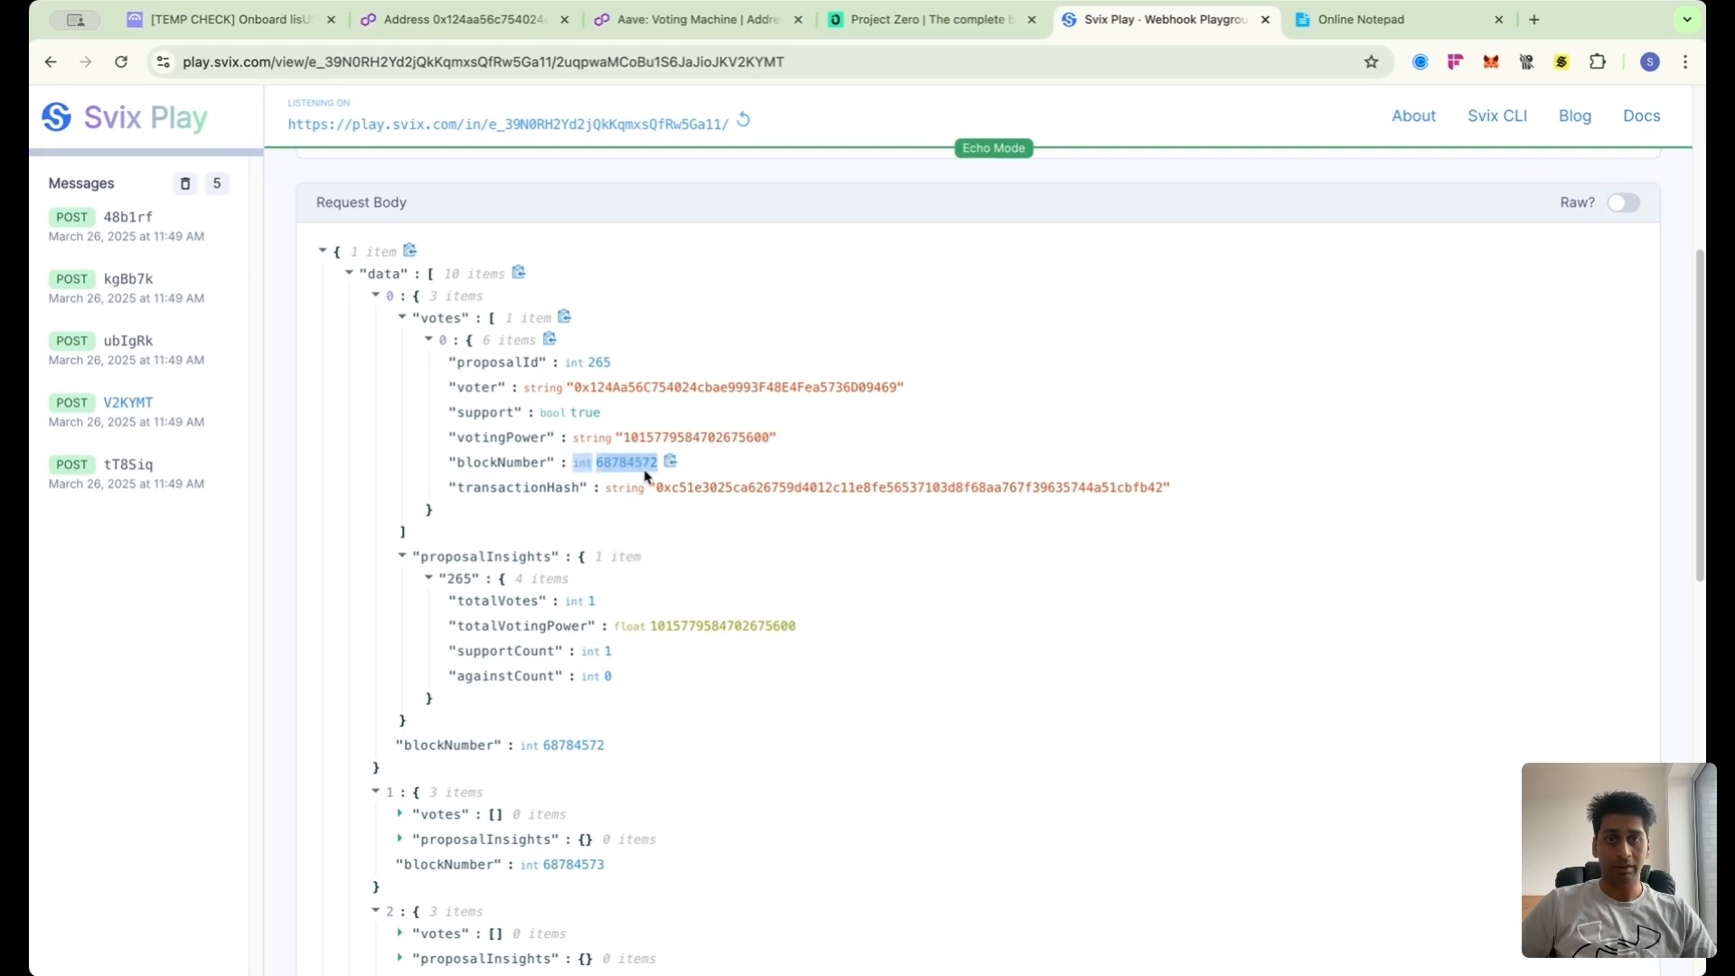
left_click(457, 19)
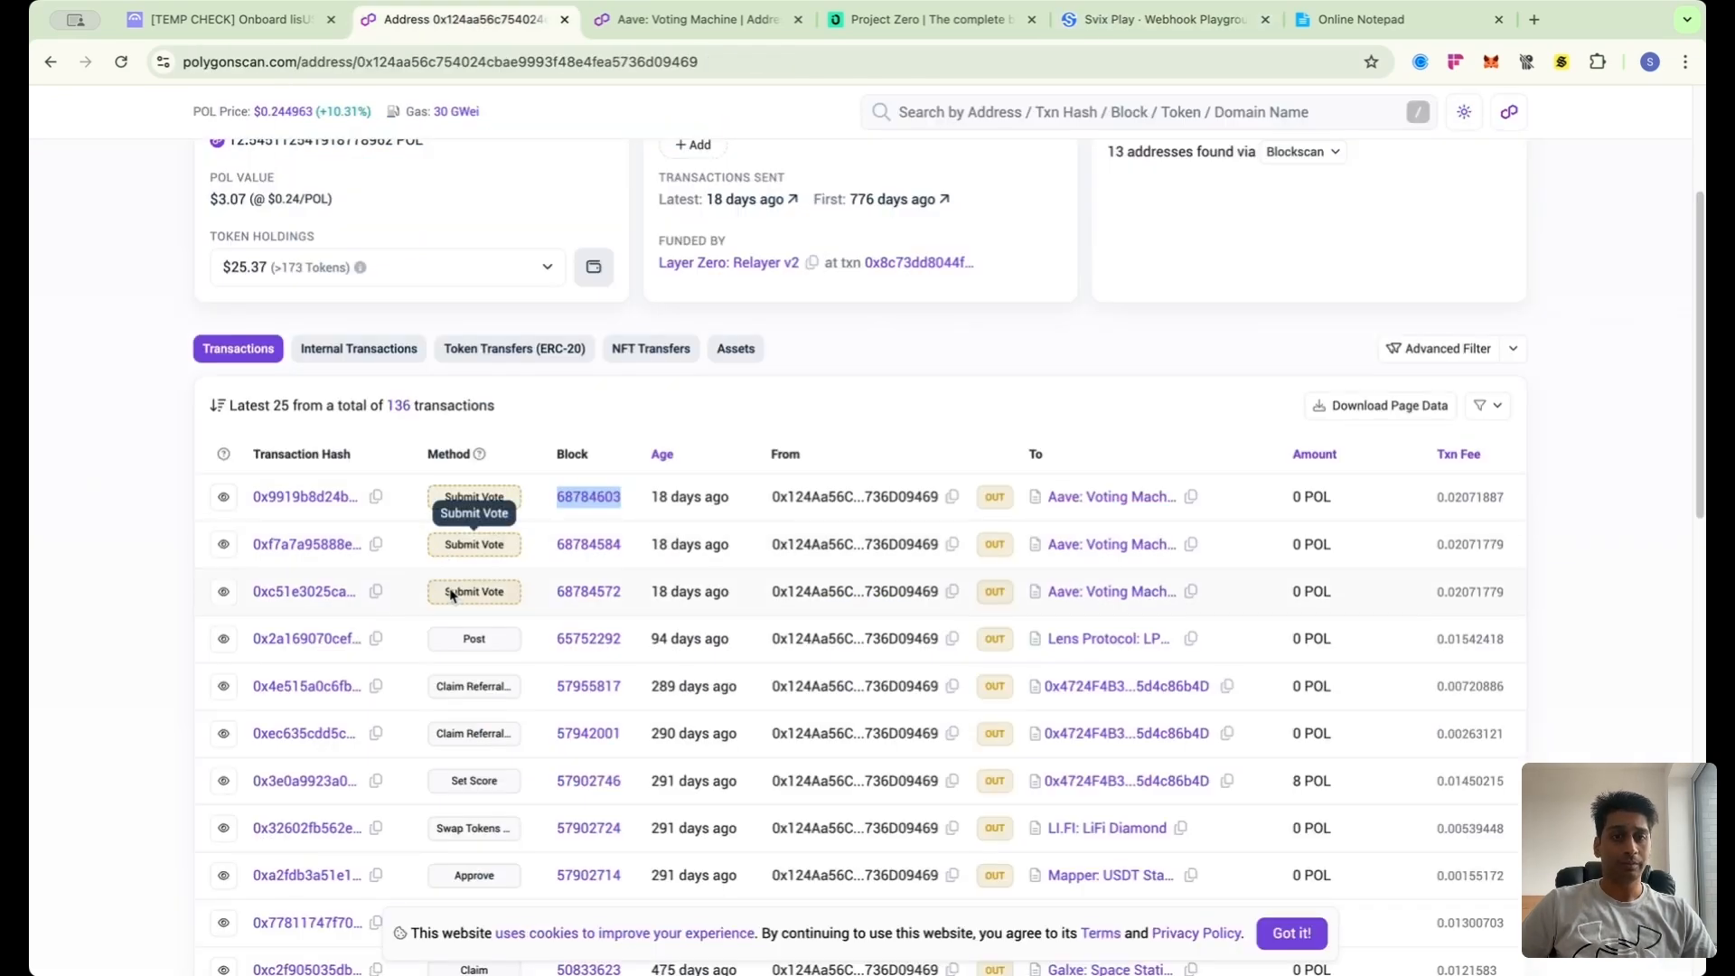
left_click_drag(623, 594, 540, 588)
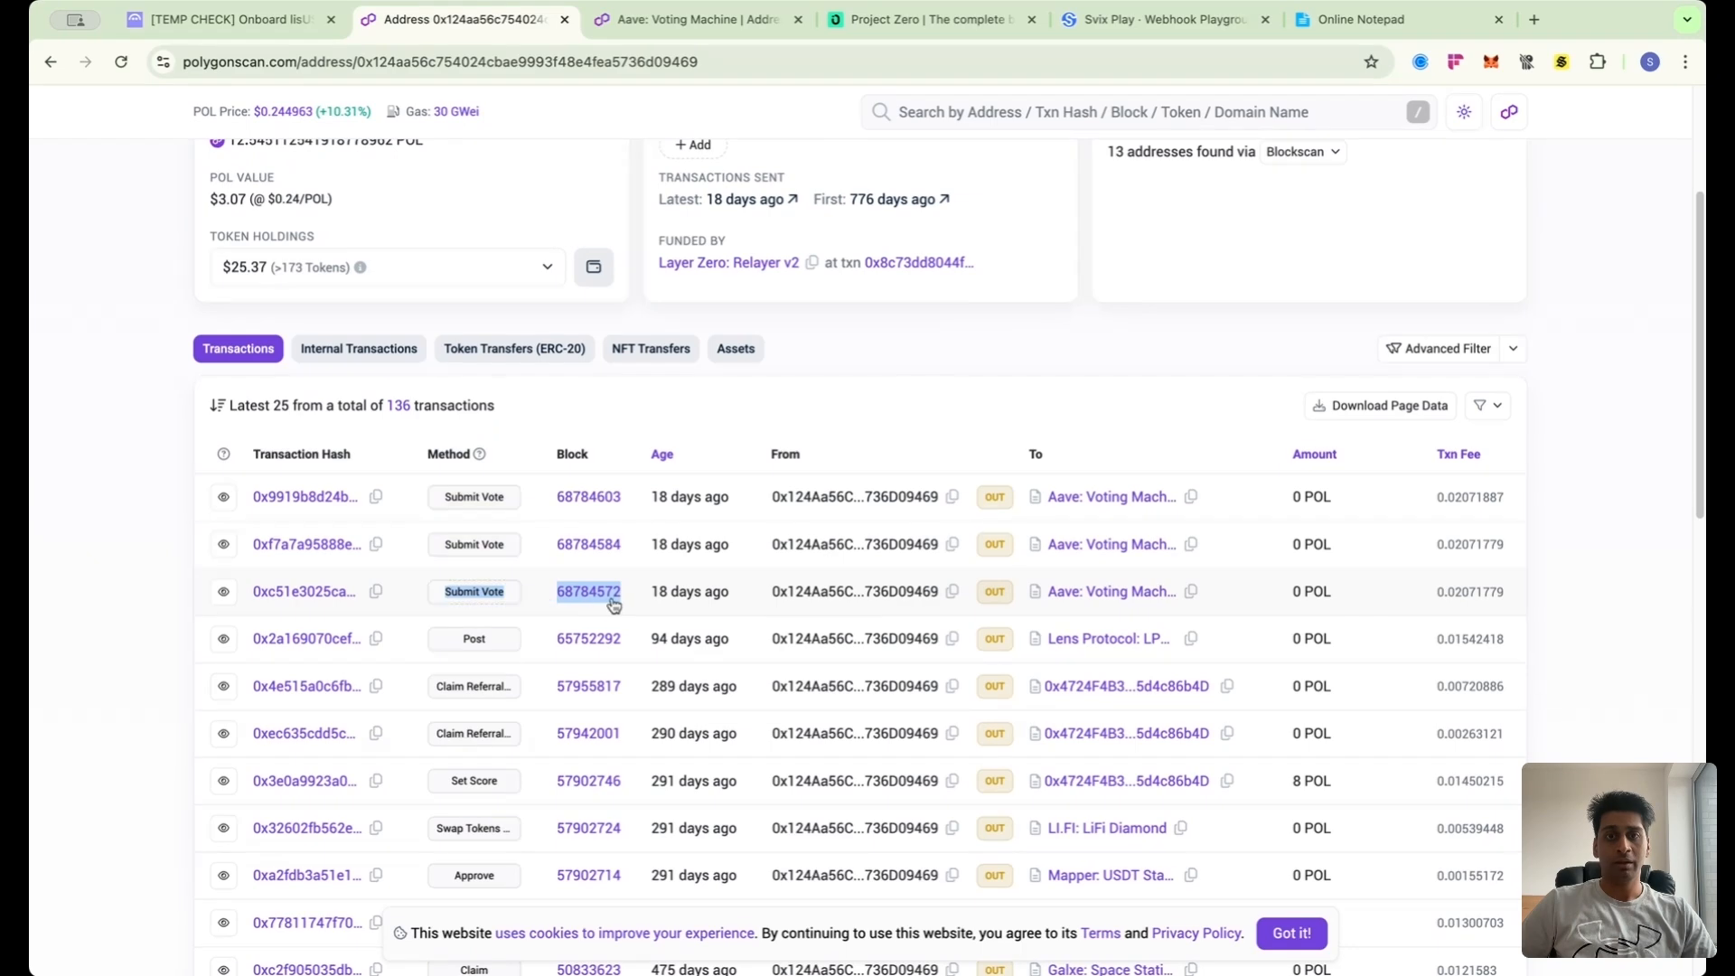
left_click(1351, 22)
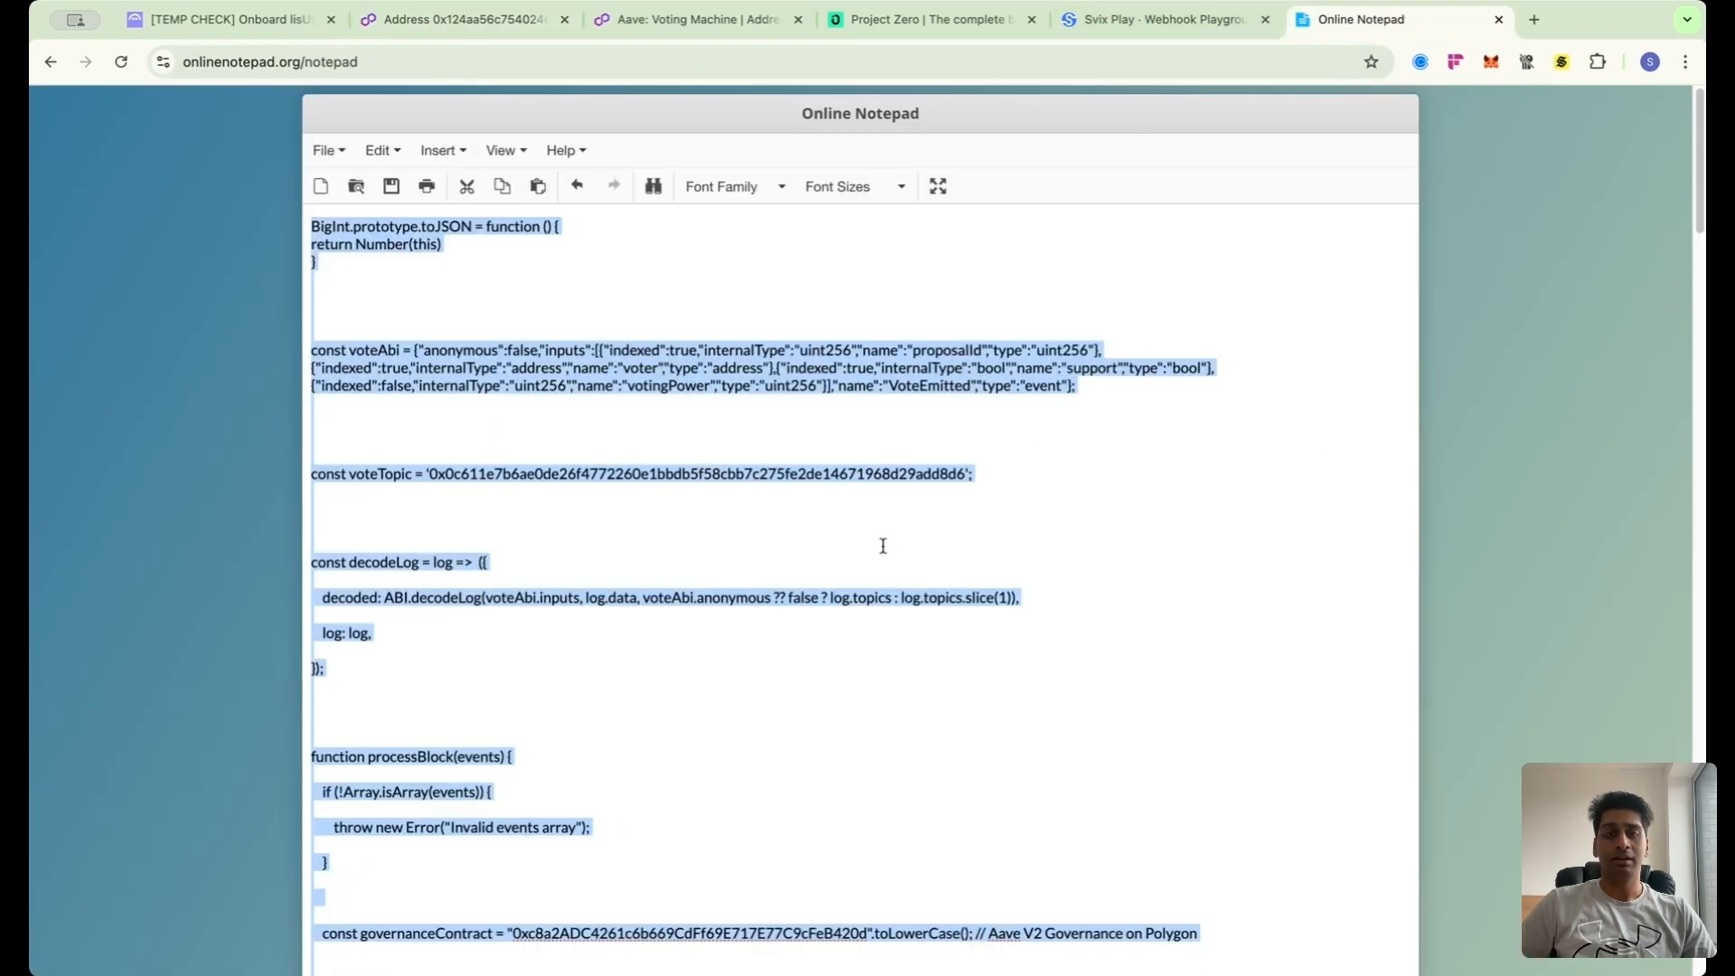
left_click(1167, 19)
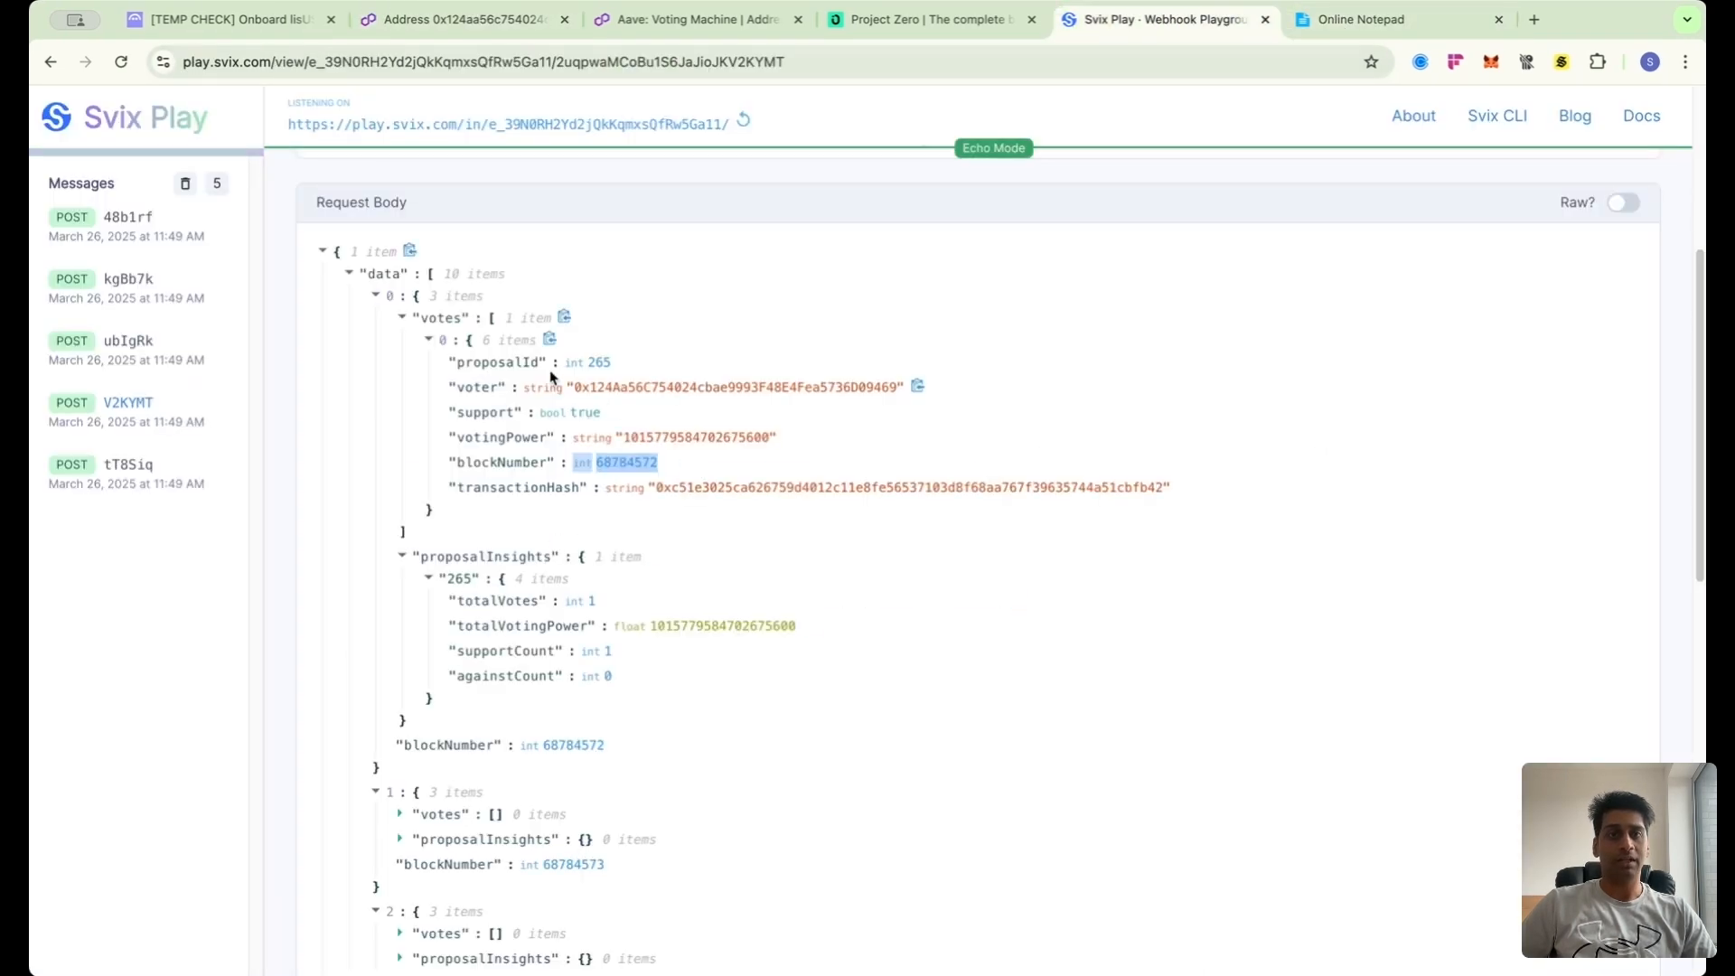
- Highlight the voter and support values of the first decoded vote, and open the ubIgRk message to view its vote
double_click(622, 390)
triple_click(583, 415)
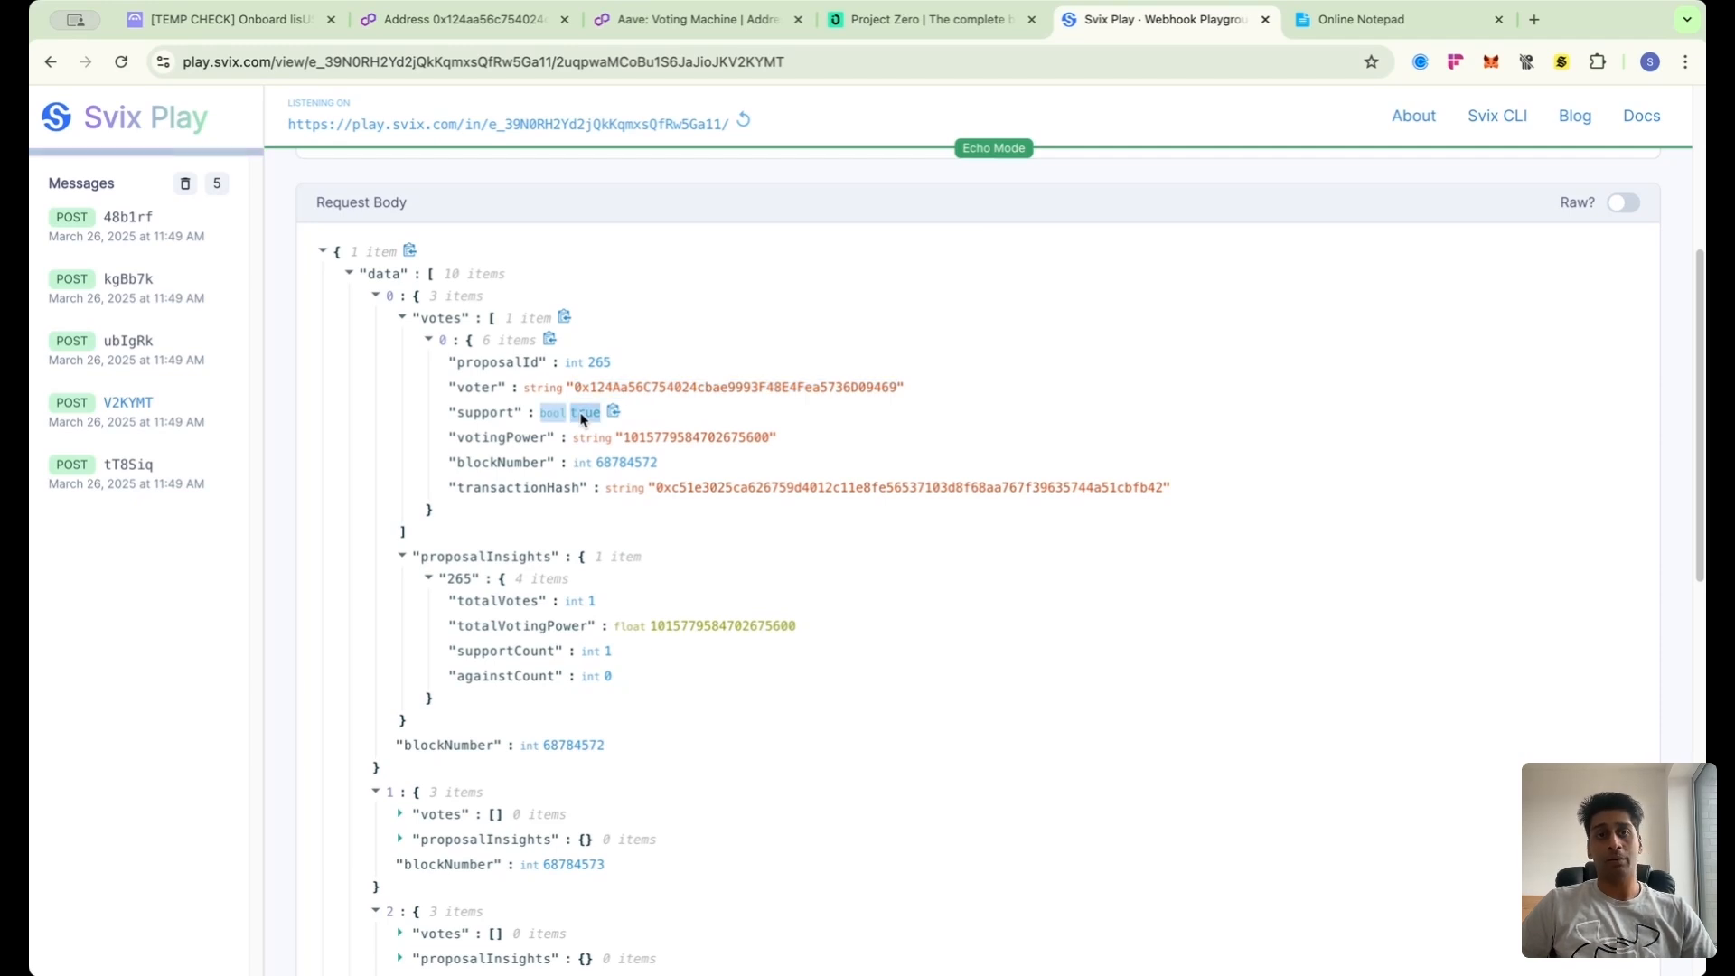
left_click(133, 354)
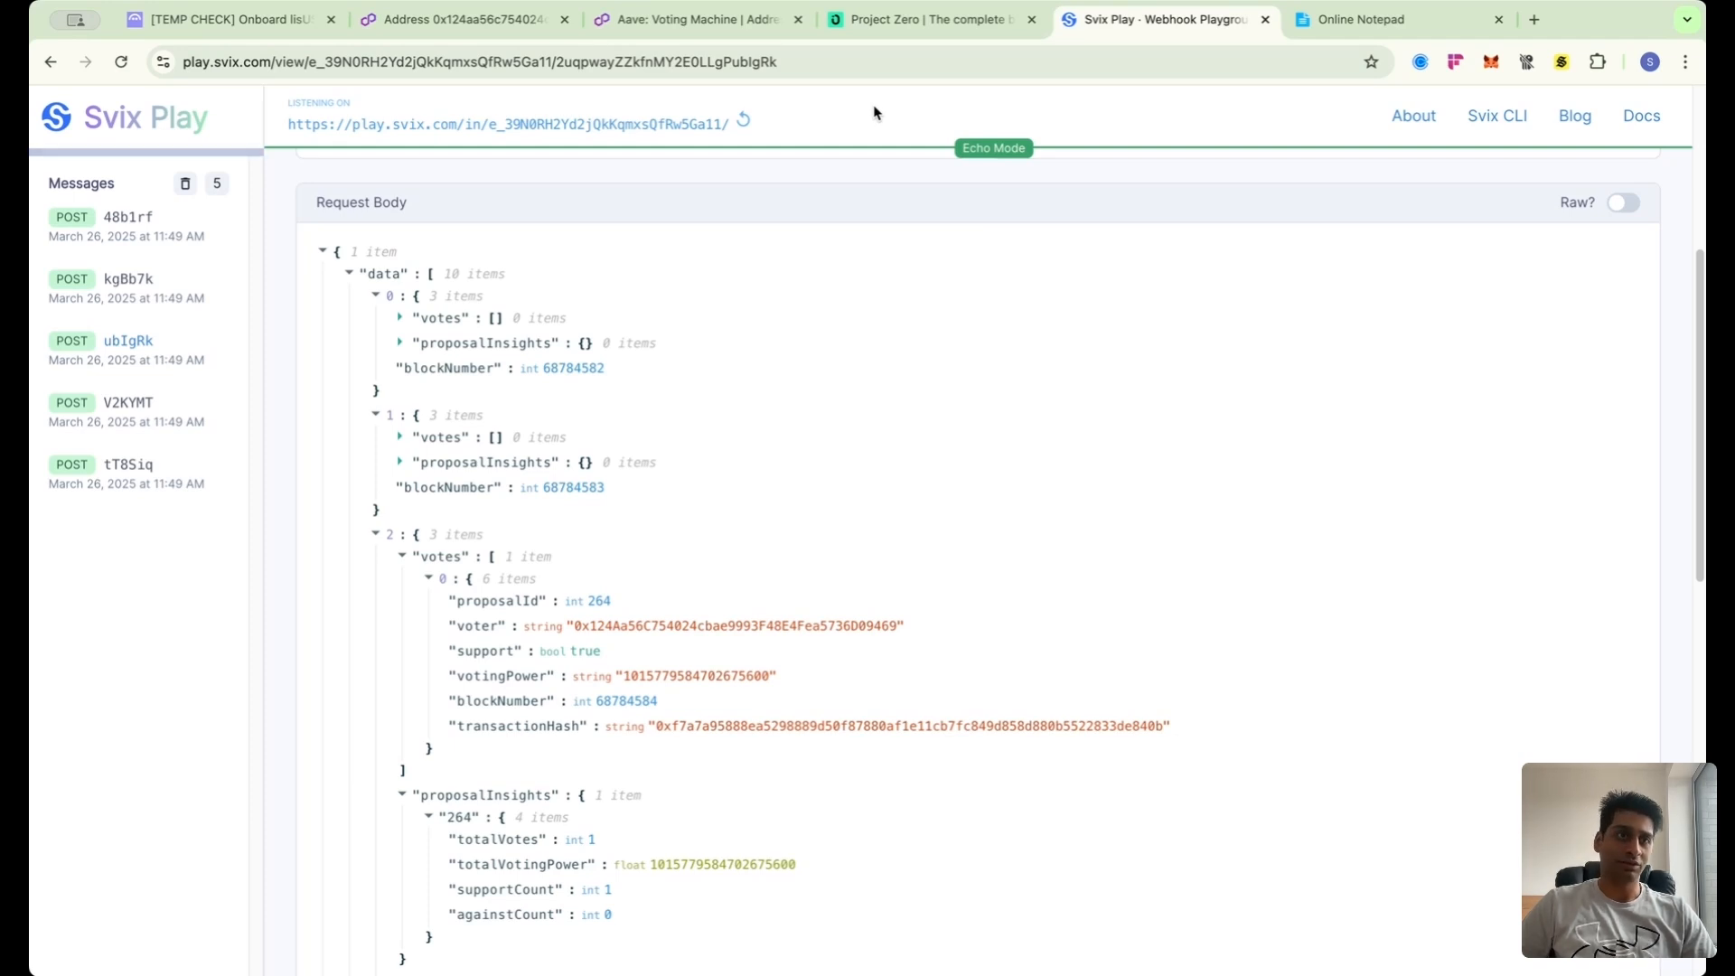
- Look through the Aave proposal's overview and list of votes on Snapshot, and return to the stream overview in Project Zero
left_click(264, 22)
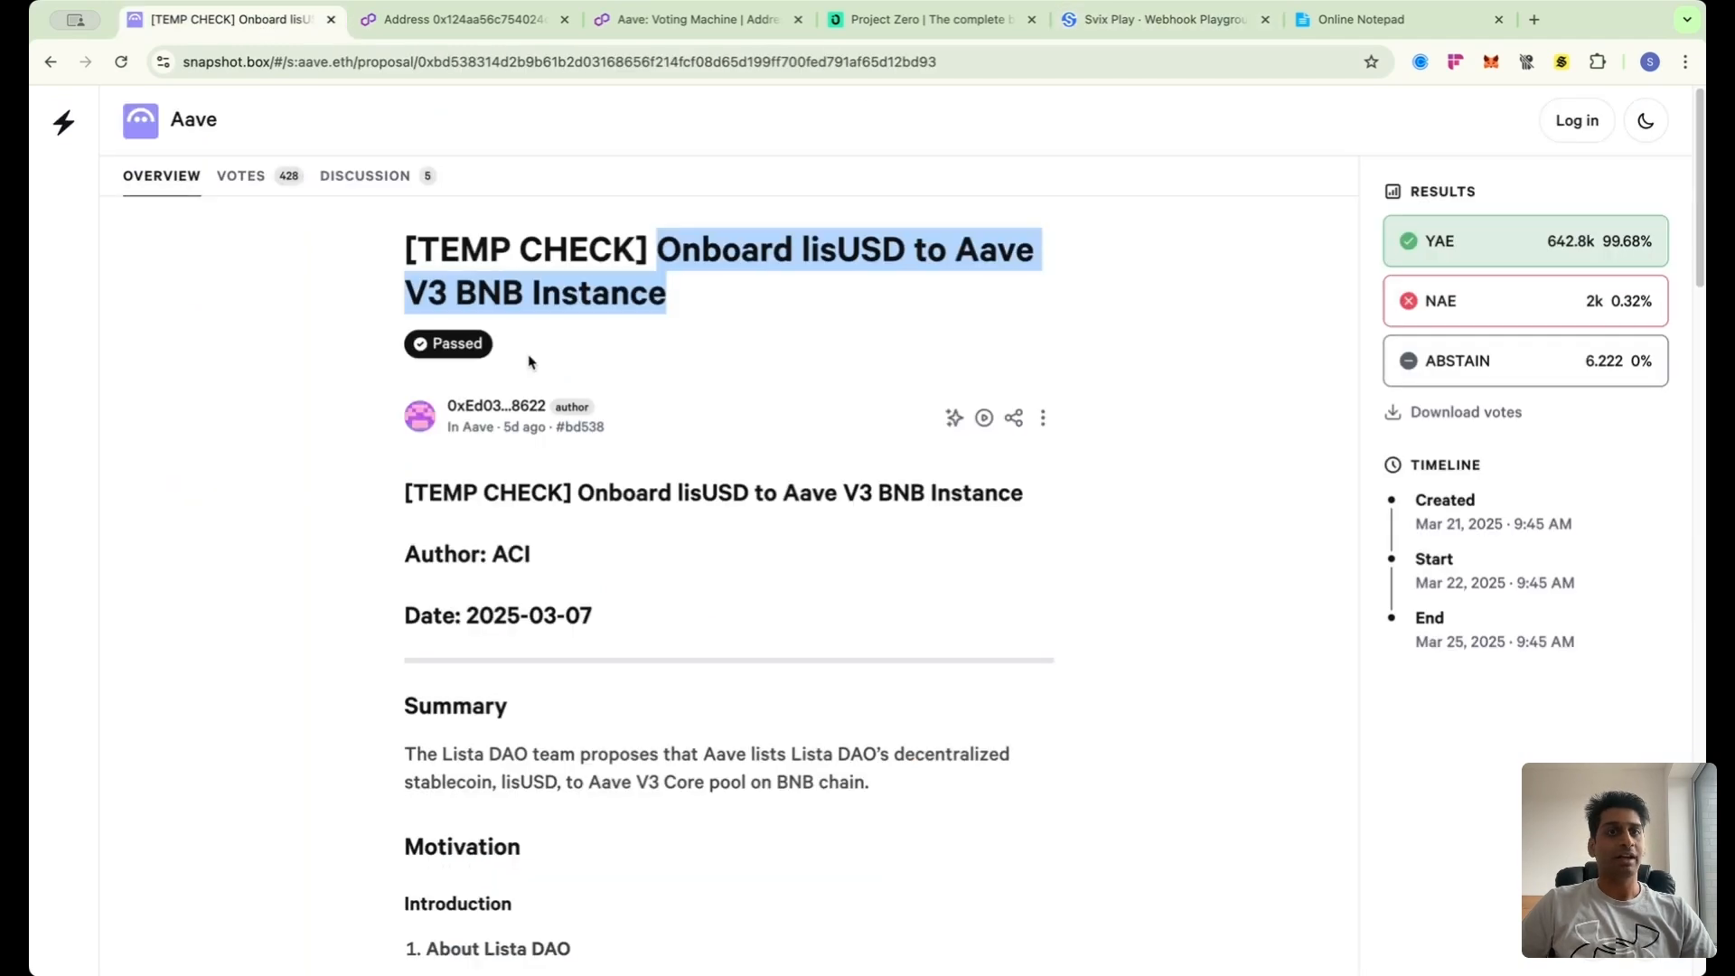
left_click(1342, 340)
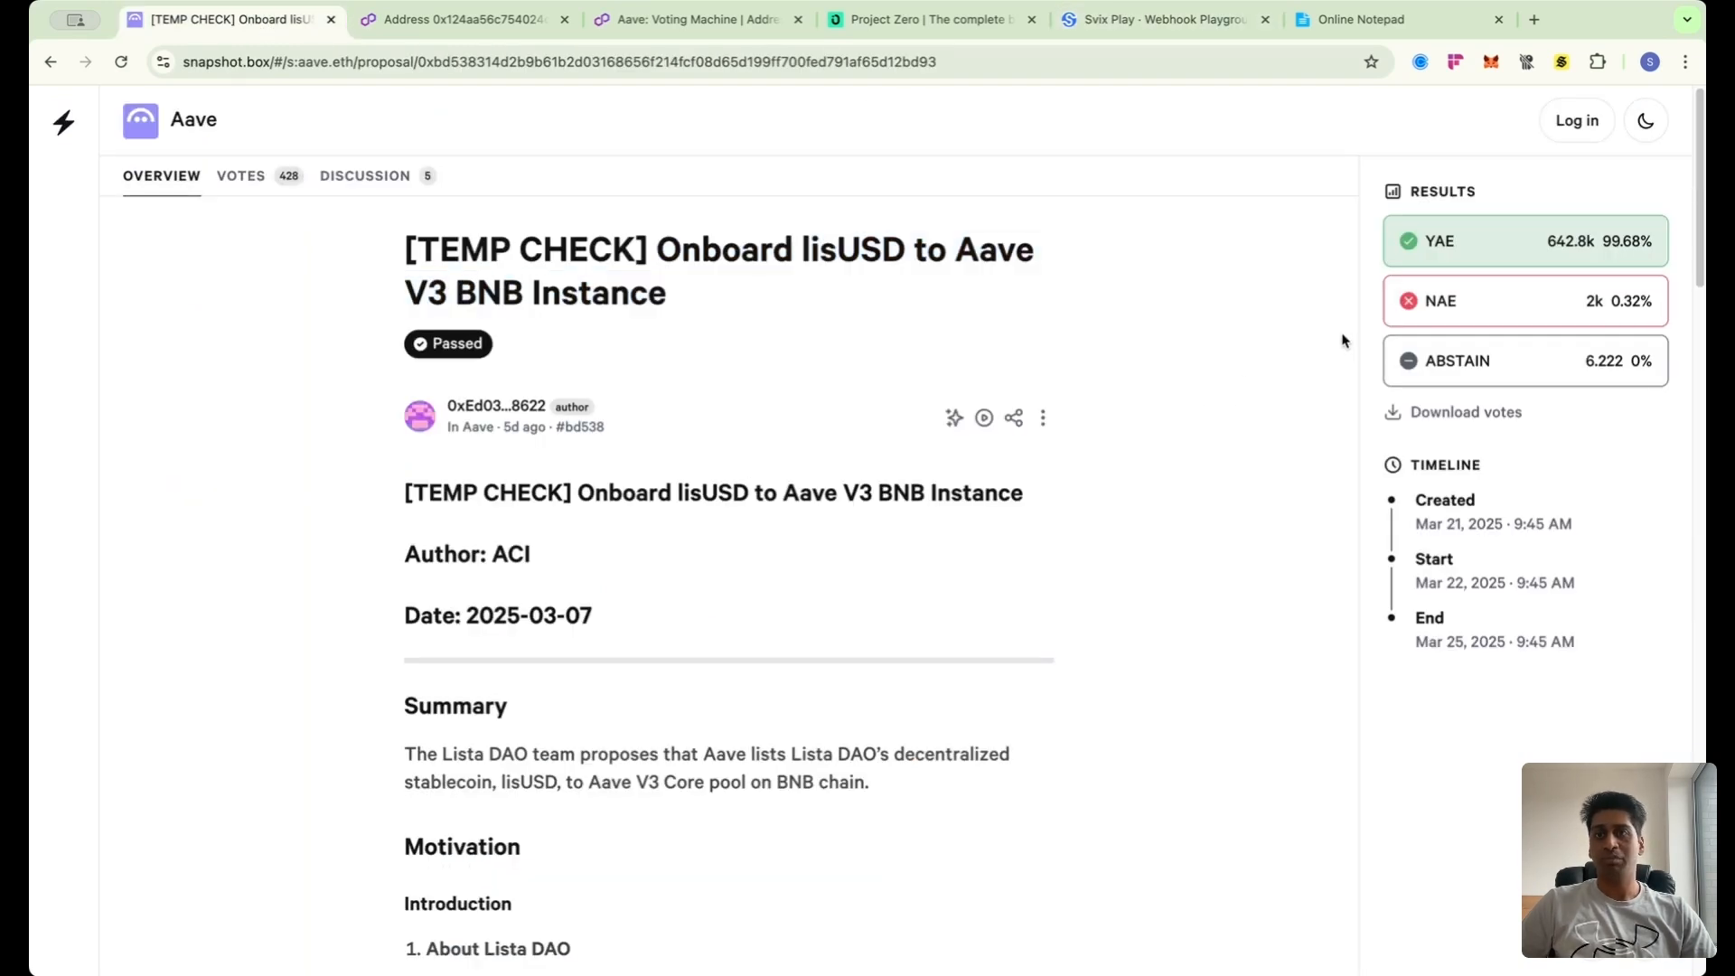
left_click(226, 183)
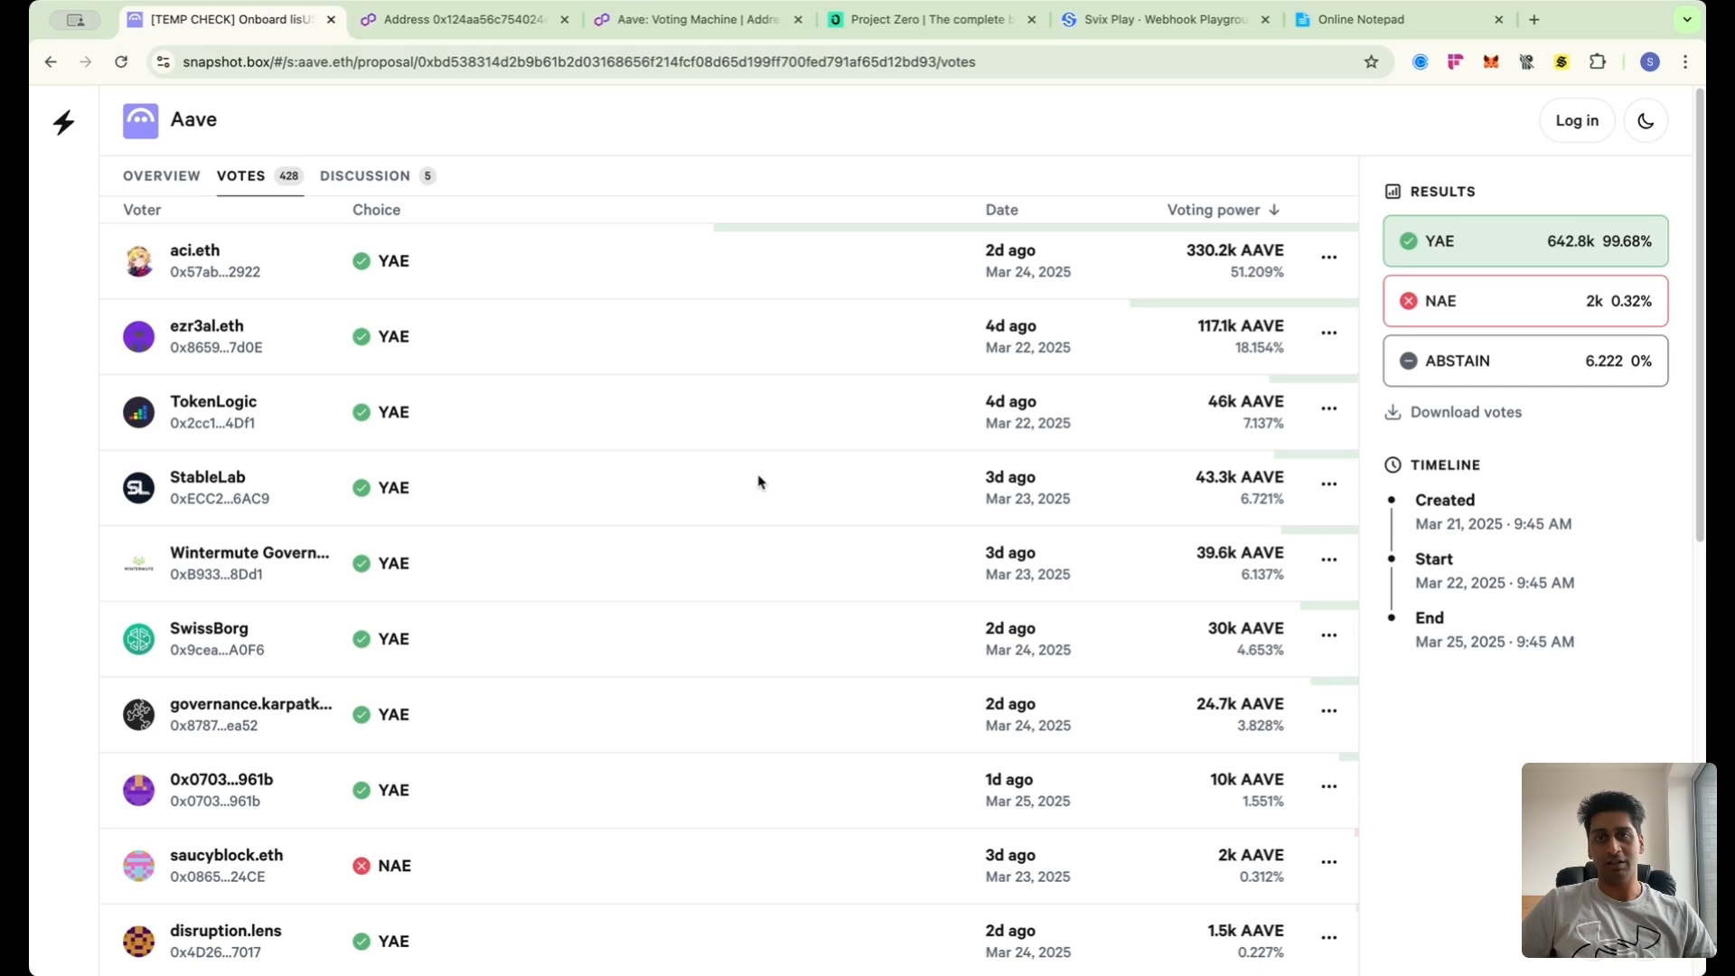
scroll(758, 480, "down", 2)
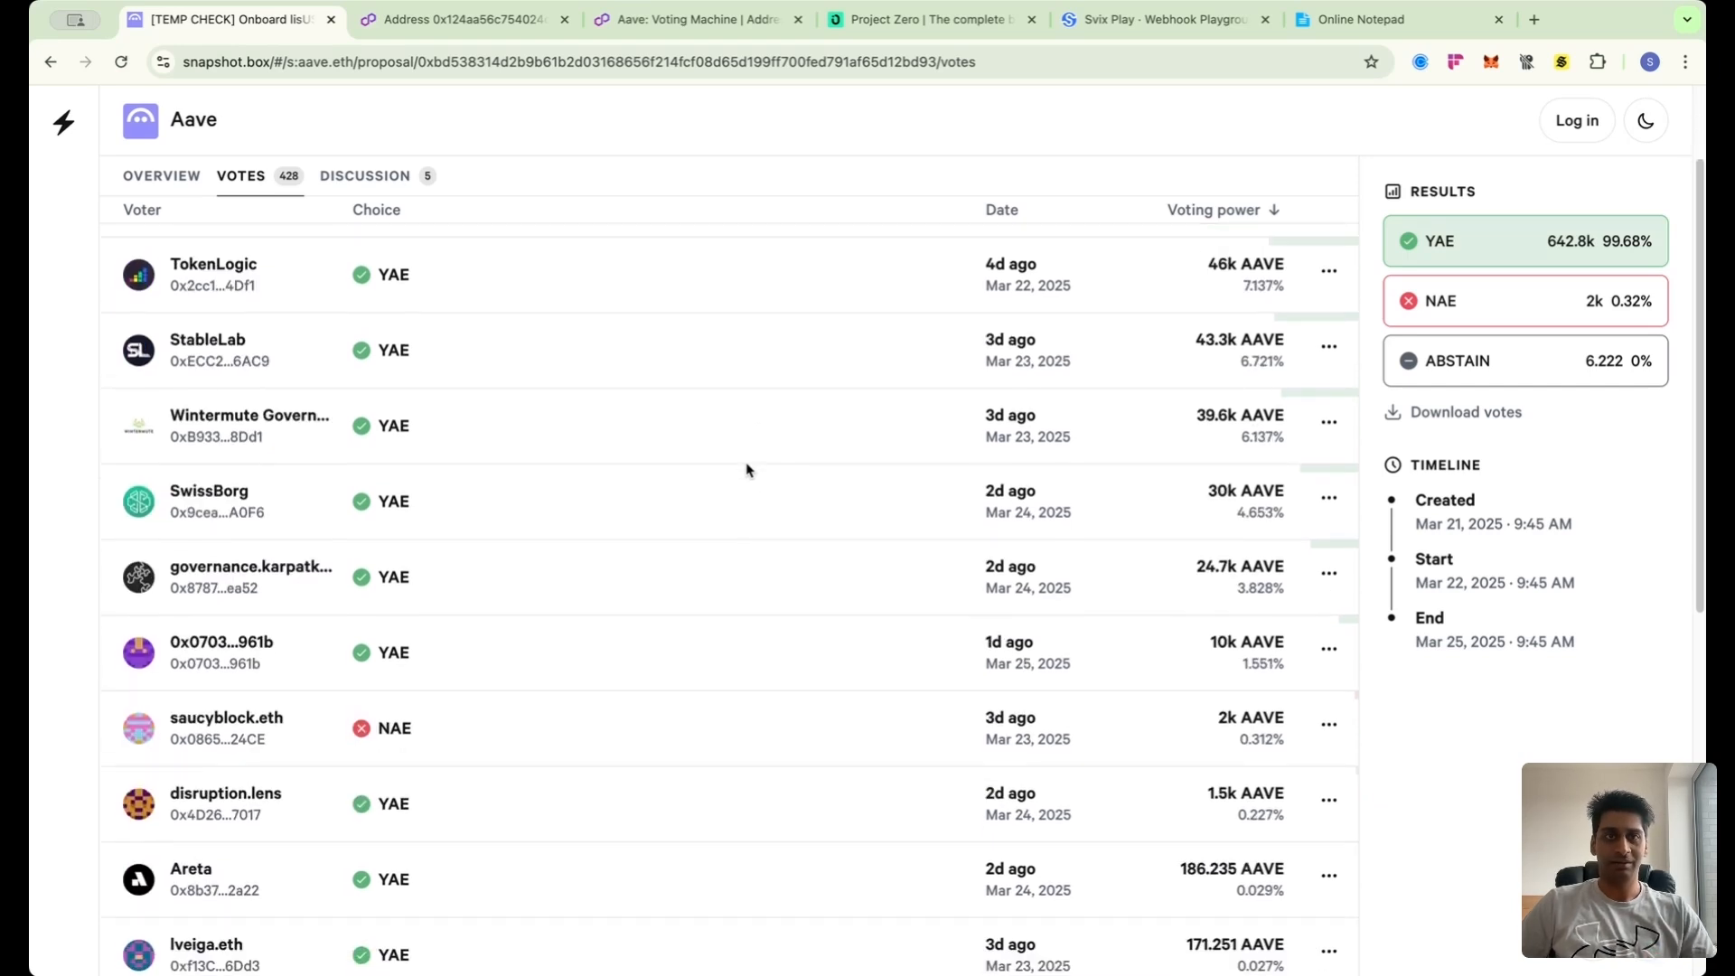
left_click(870, 16)
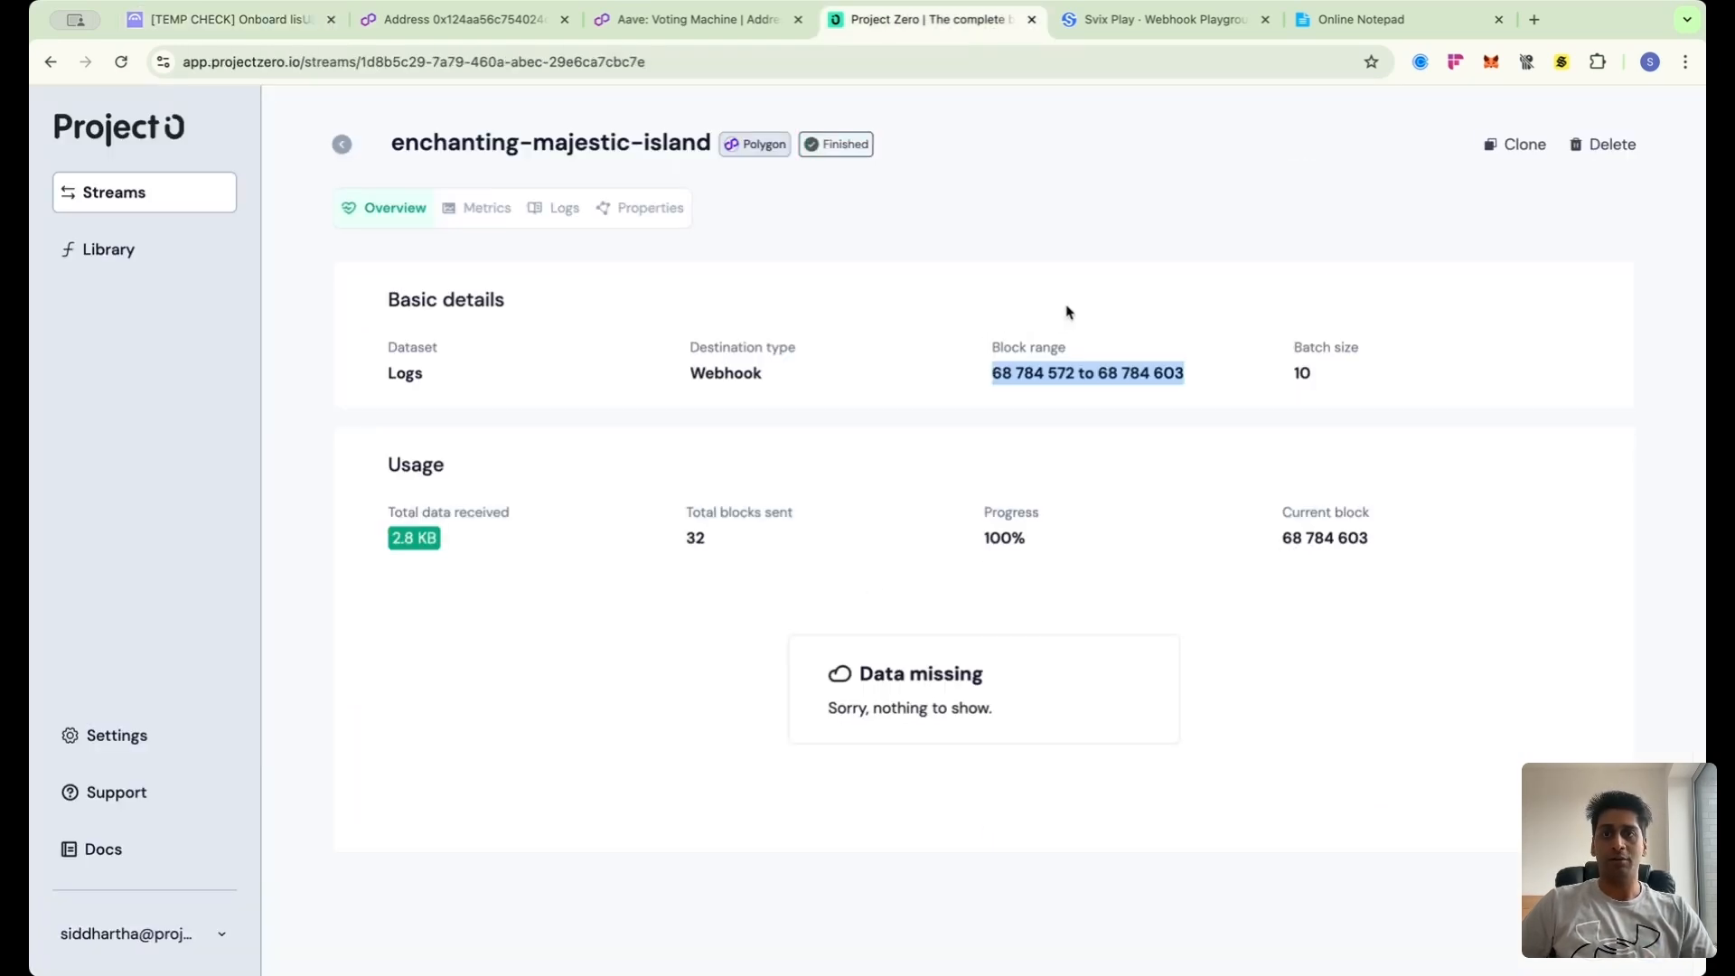